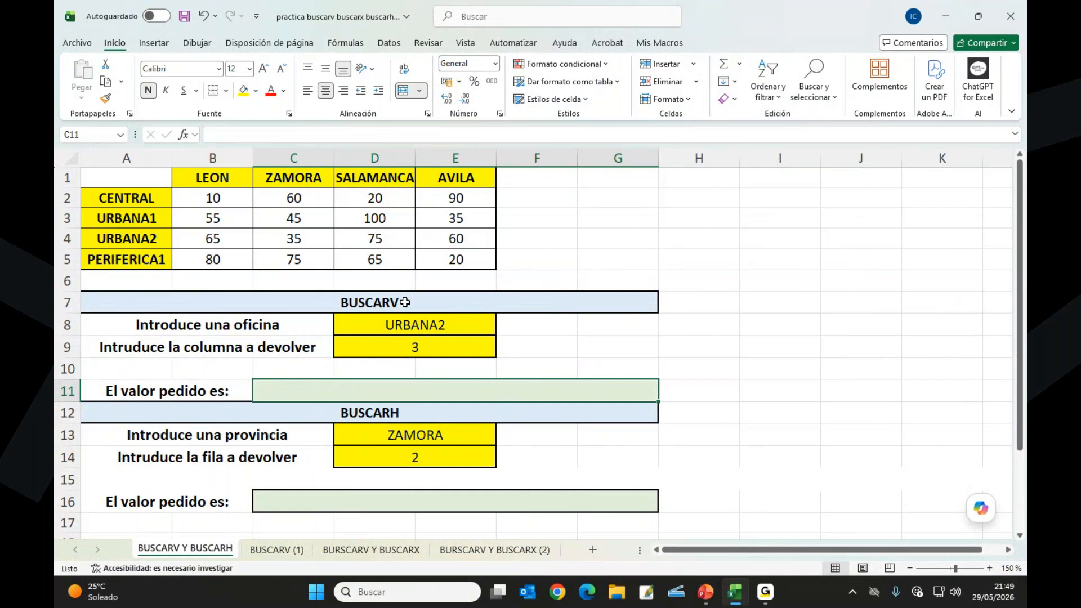
Step: Examine the office input cell, the office names in column A, the data range A2:E5 and the URBANA2 row
{"action": "left_click", "coordinate": [430, 325]}
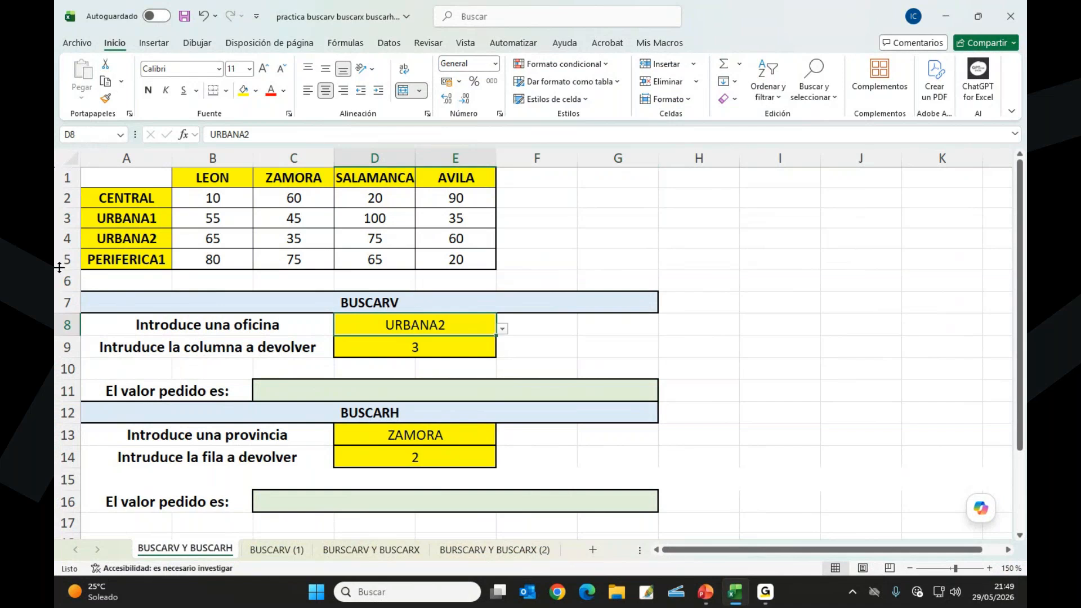
{"action": "left_click_drag", "start_coordinate": [120, 196], "coordinate": [119, 259]}
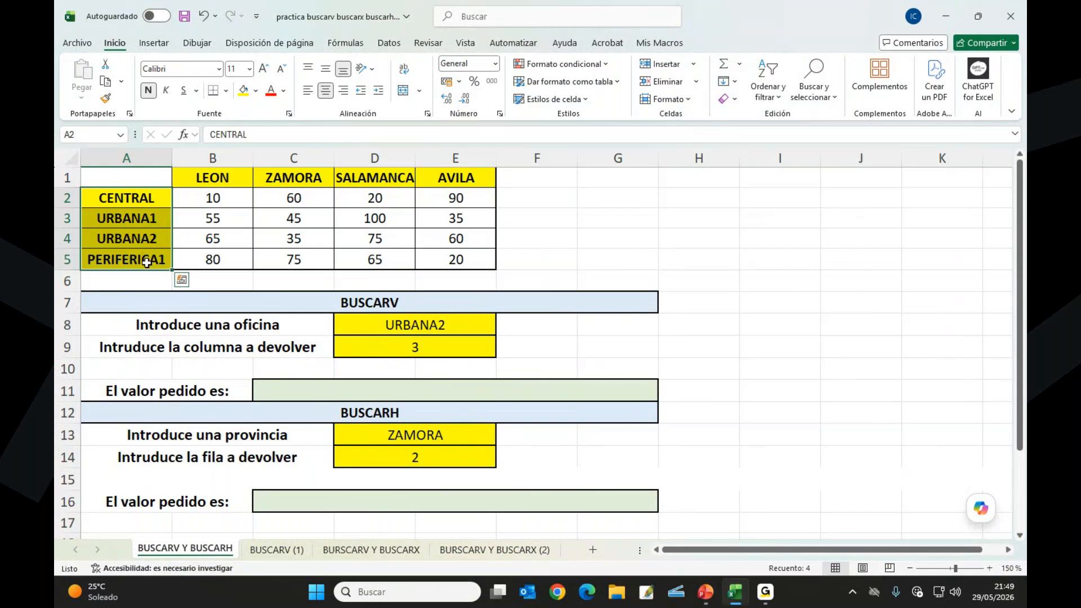
{"action": "left_click_drag", "start_coordinate": [101, 194], "coordinate": [480, 263]}
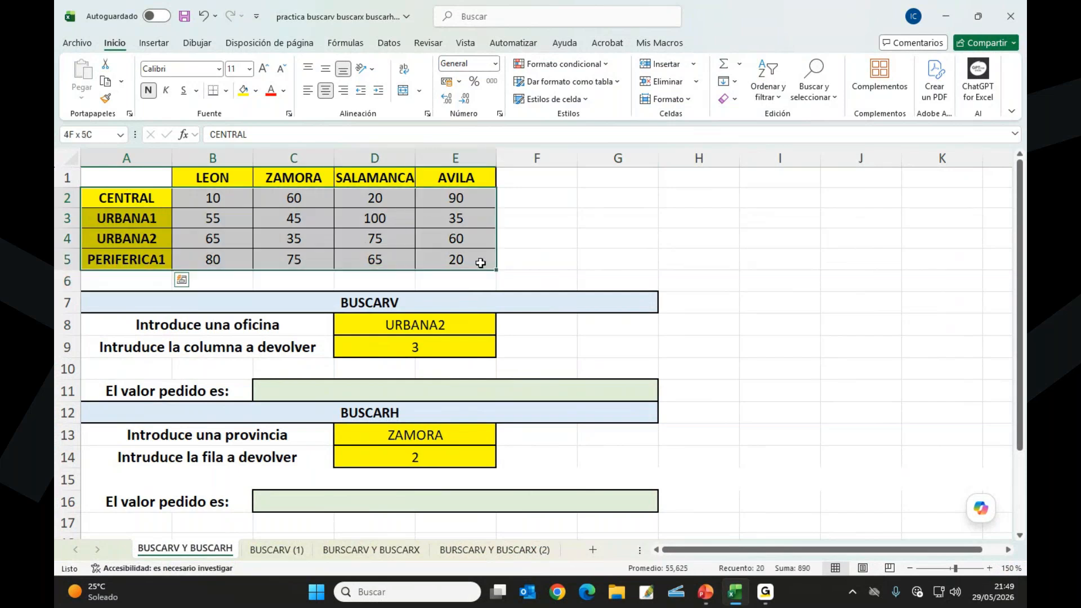
{"action": "left_click_drag", "start_coordinate": [133, 198], "coordinate": [456, 260]}
{"action": "left_click", "coordinate": [132, 237]}
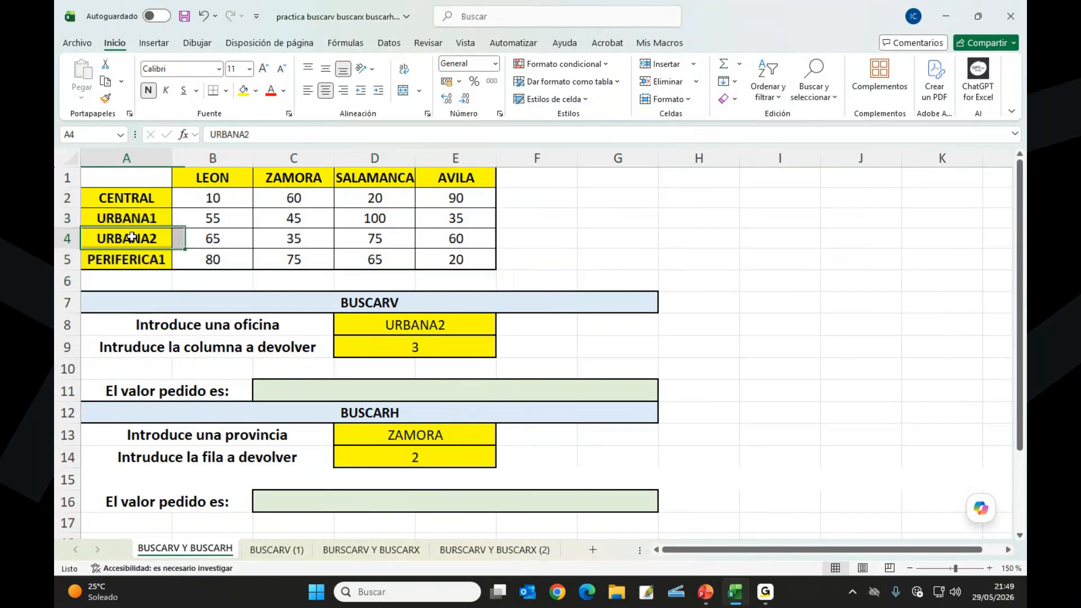
{"action": "left_click", "coordinate": [60, 238]}
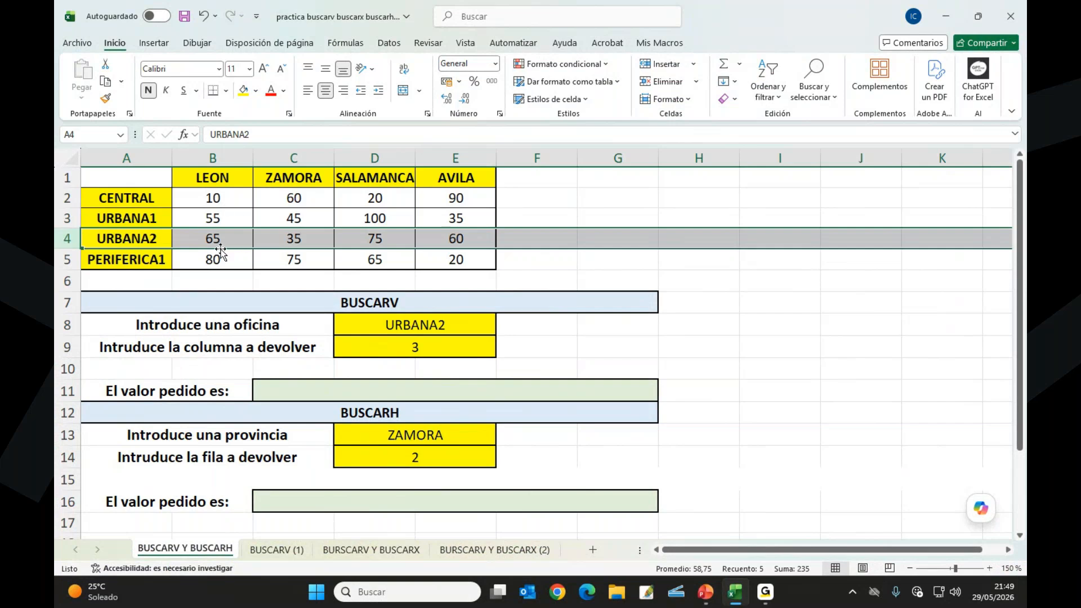
Step: Change the fill colour of the BUSCARV result cell C11 to light orange
{"action": "left_click", "coordinate": [320, 388]}
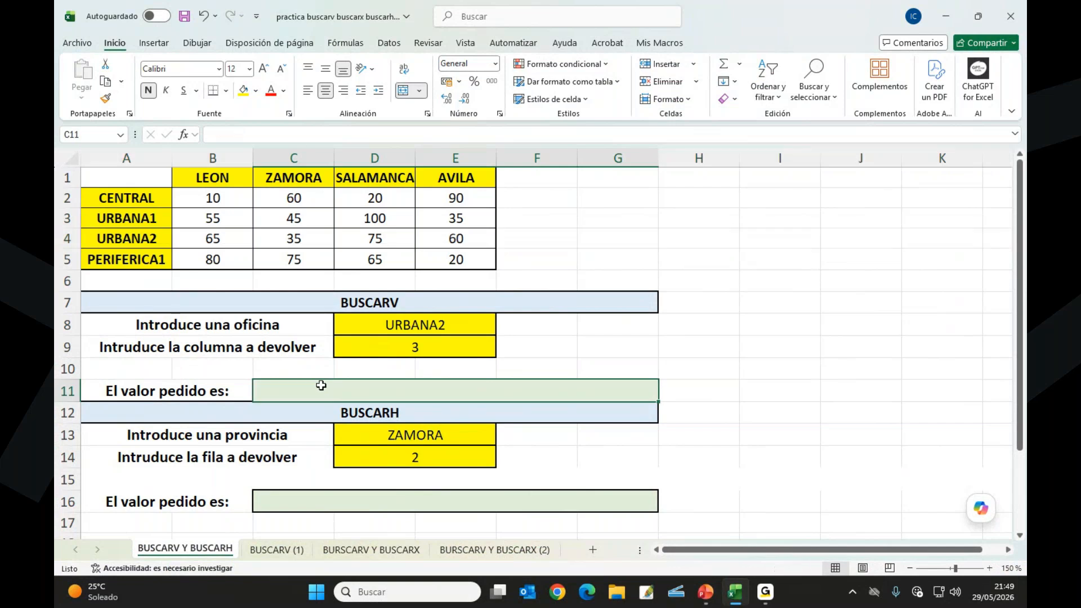
{"action": "left_click", "coordinate": [256, 91]}
{"action": "left_click", "coordinate": [377, 198]}
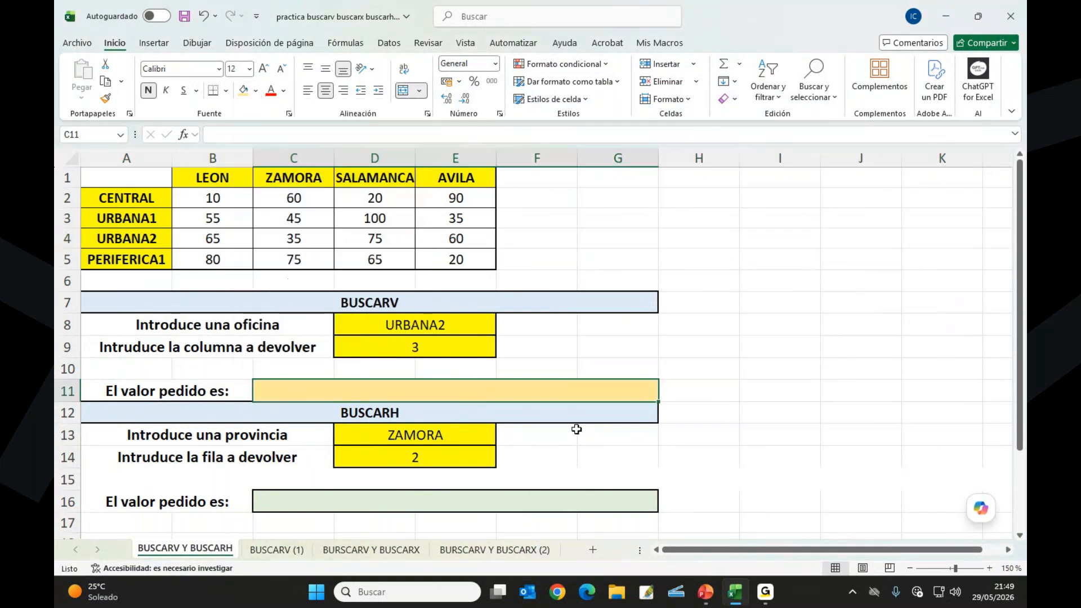
Step: Start a BUSCARV formula in C11 and open its function arguments clear of the data table
{"action": "type", "text": "="}
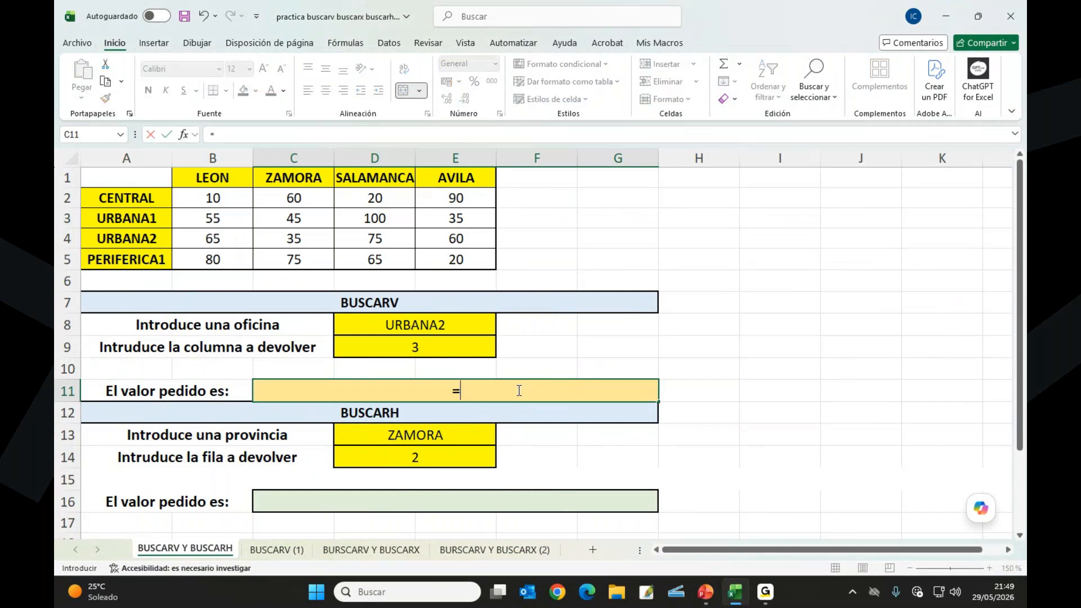
{"action": "type", "text": "busc"}
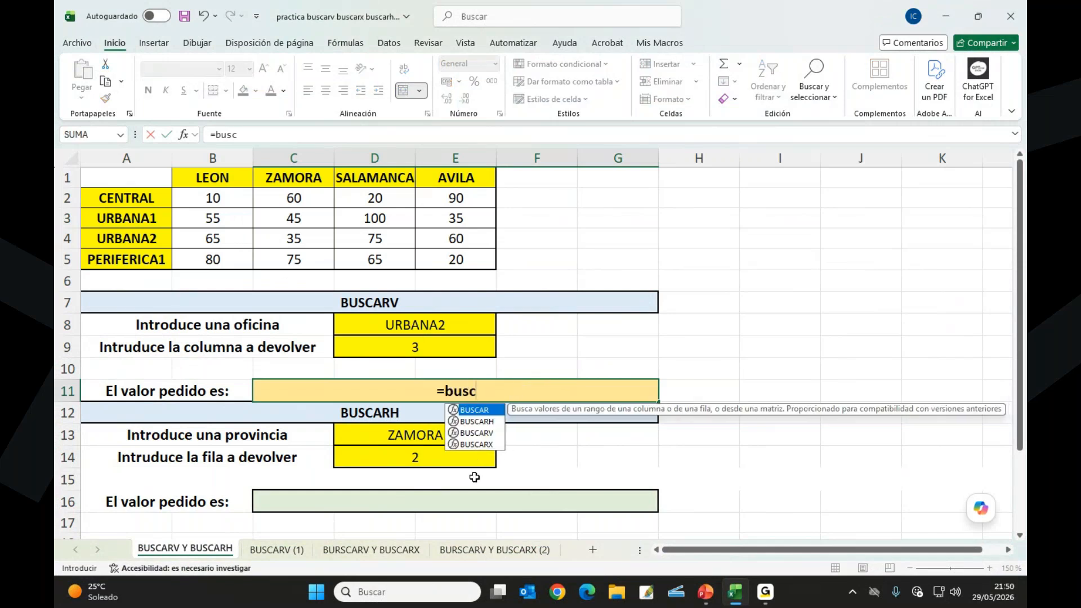
{"action": "left_click", "coordinate": [492, 433]}
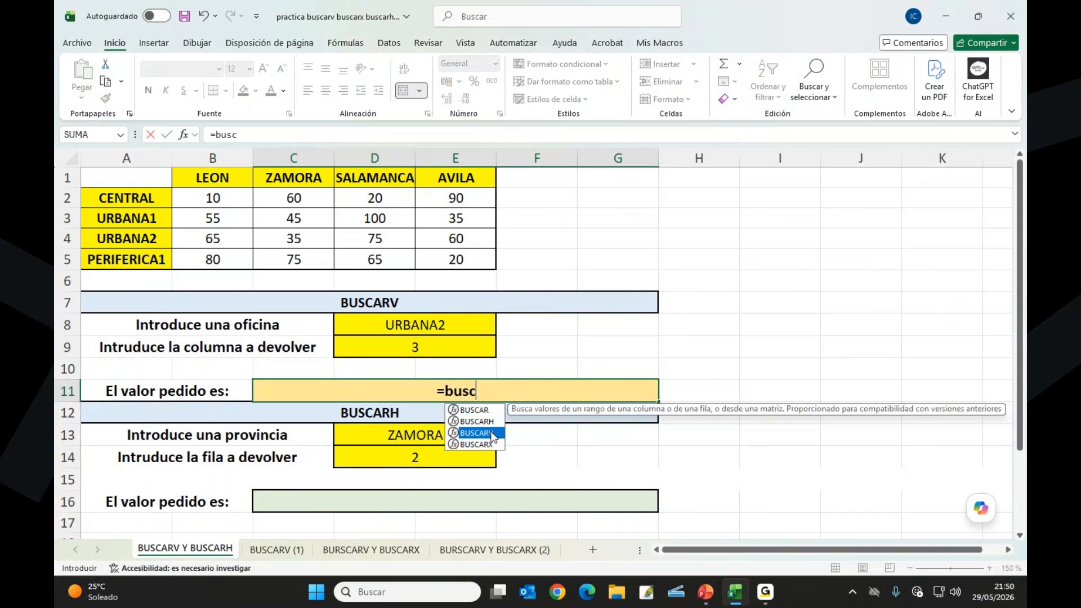
{"action": "double_click", "coordinate": [492, 433]}
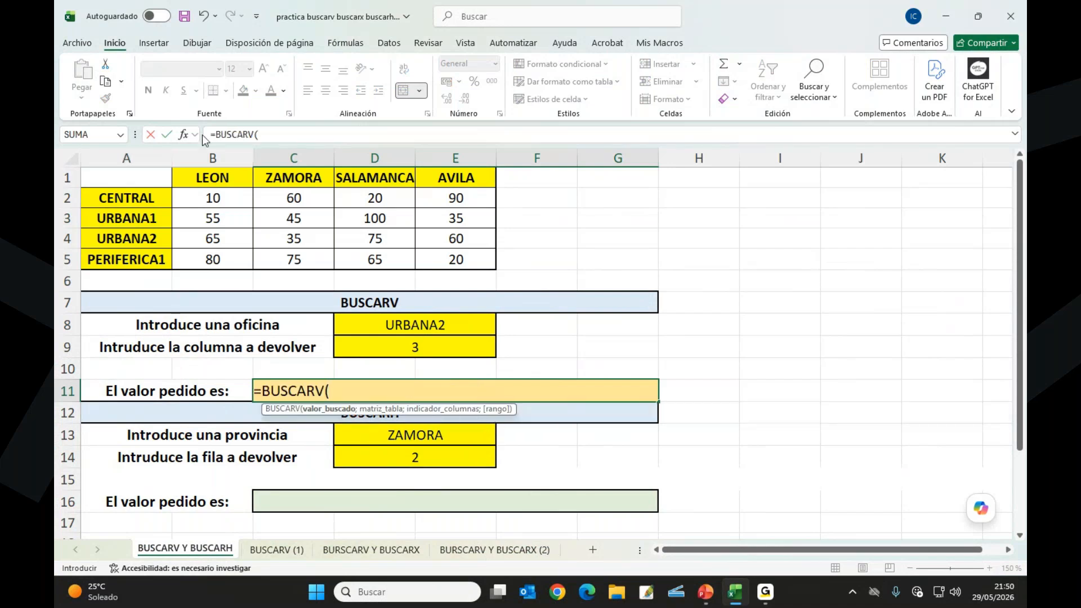
{"action": "left_click", "coordinate": [183, 134]}
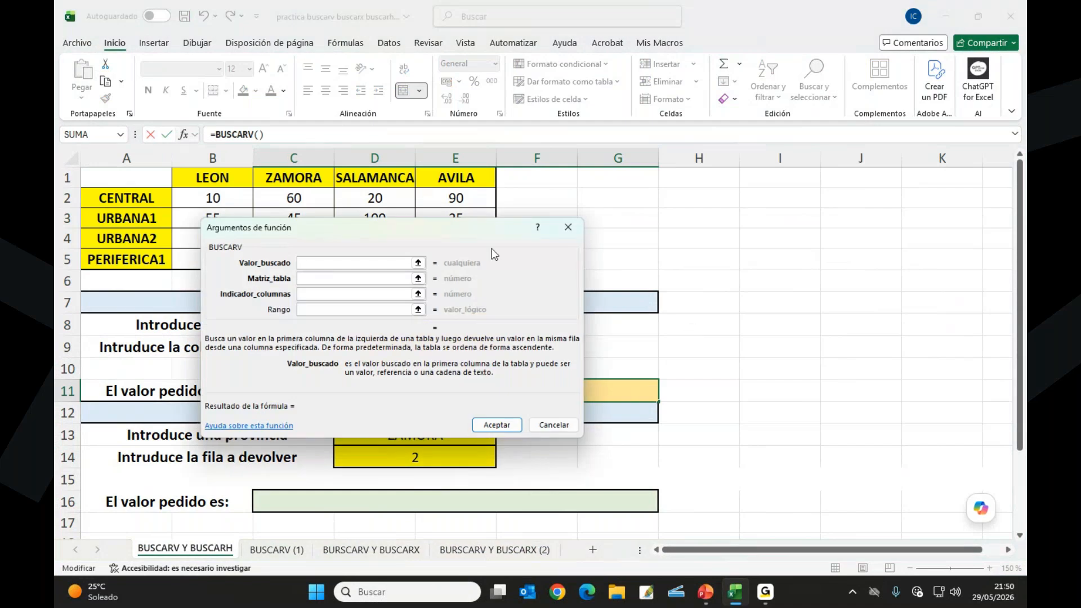
{"action": "left_click_drag", "start_coordinate": [451, 228], "coordinate": [803, 190]}
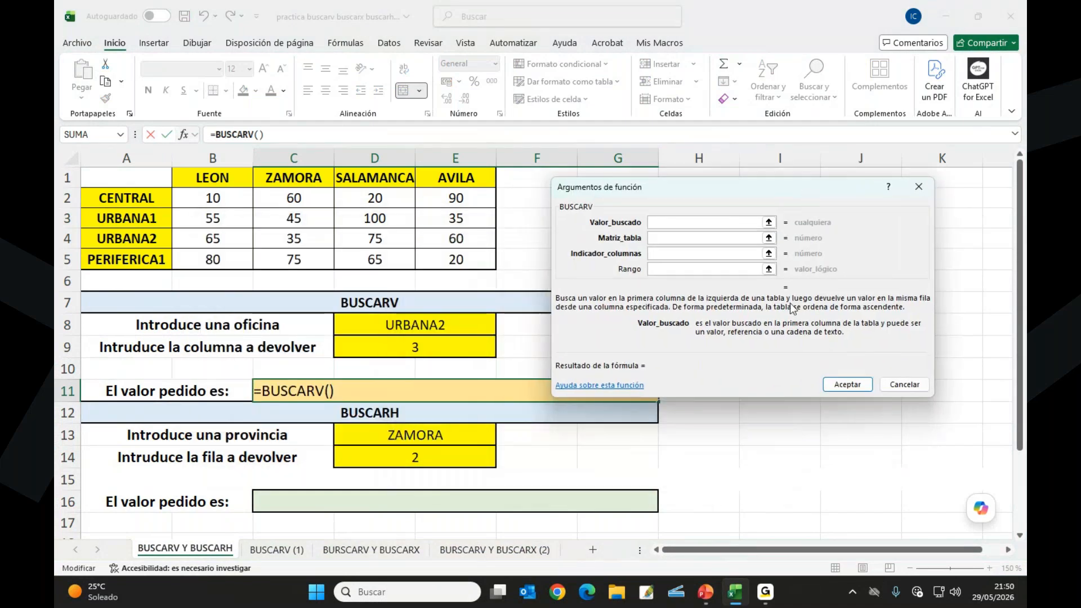
Step: Set the BUSCARV arguments to D8 for Valor_buscado, A2:E5 for Matriz_tabla and D9 for Indicador_columnas
{"action": "left_click", "coordinate": [400, 324]}
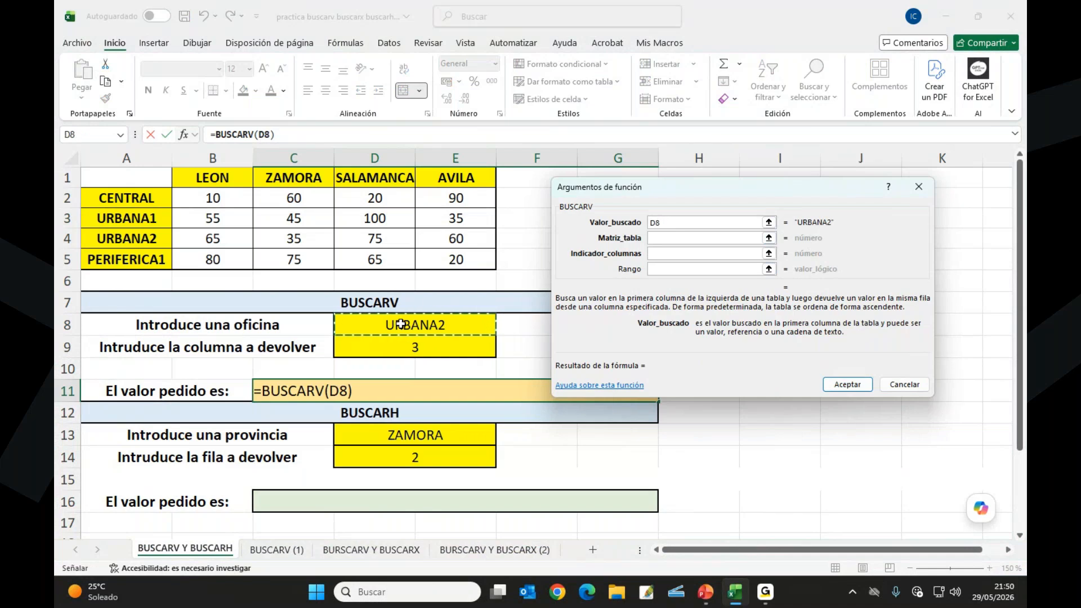
{"action": "left_click", "coordinate": [655, 239]}
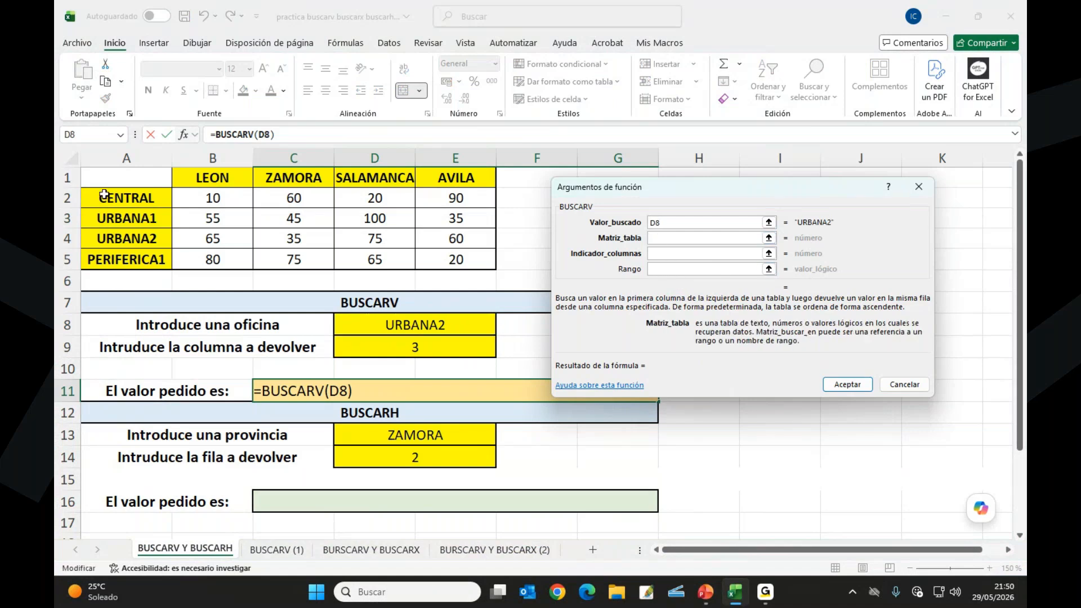
{"action": "left_click_drag", "start_coordinate": [104, 192], "coordinate": [448, 251]}
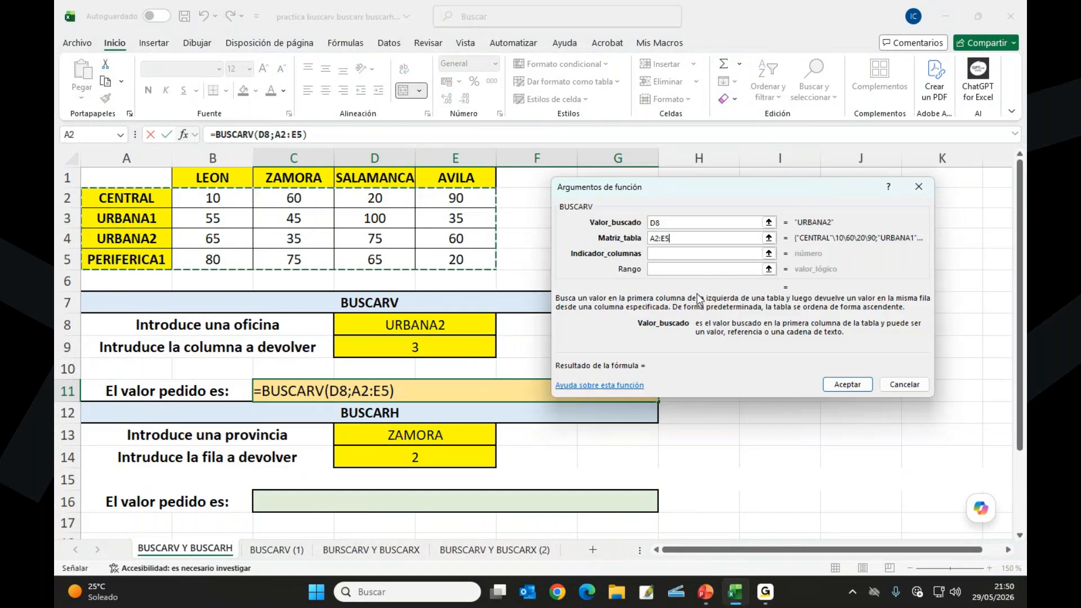
{"action": "left_click", "coordinate": [687, 254]}
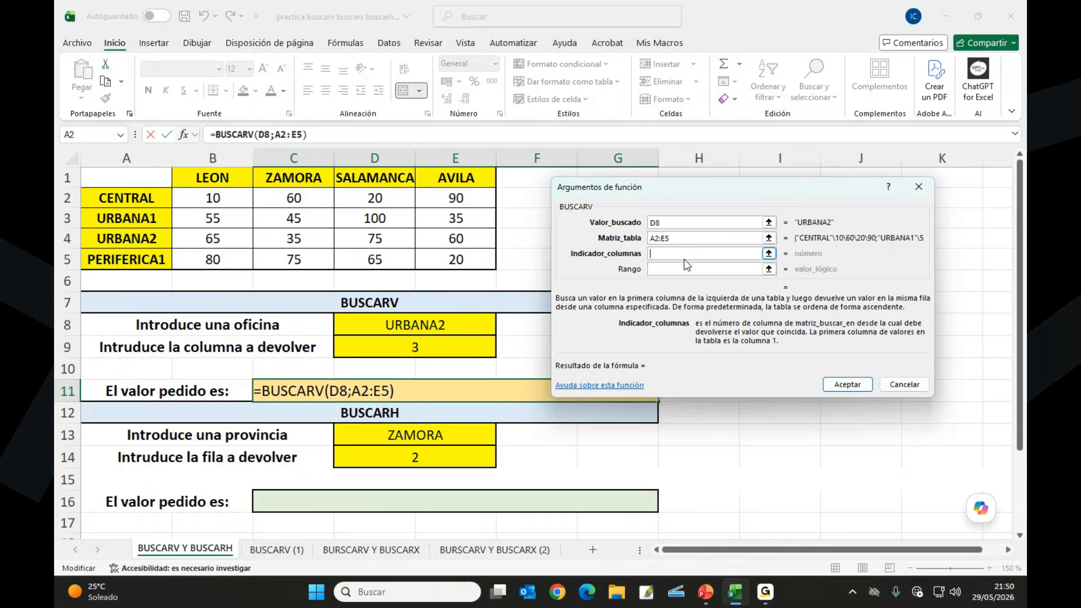
{"action": "left_click", "coordinate": [422, 346]}
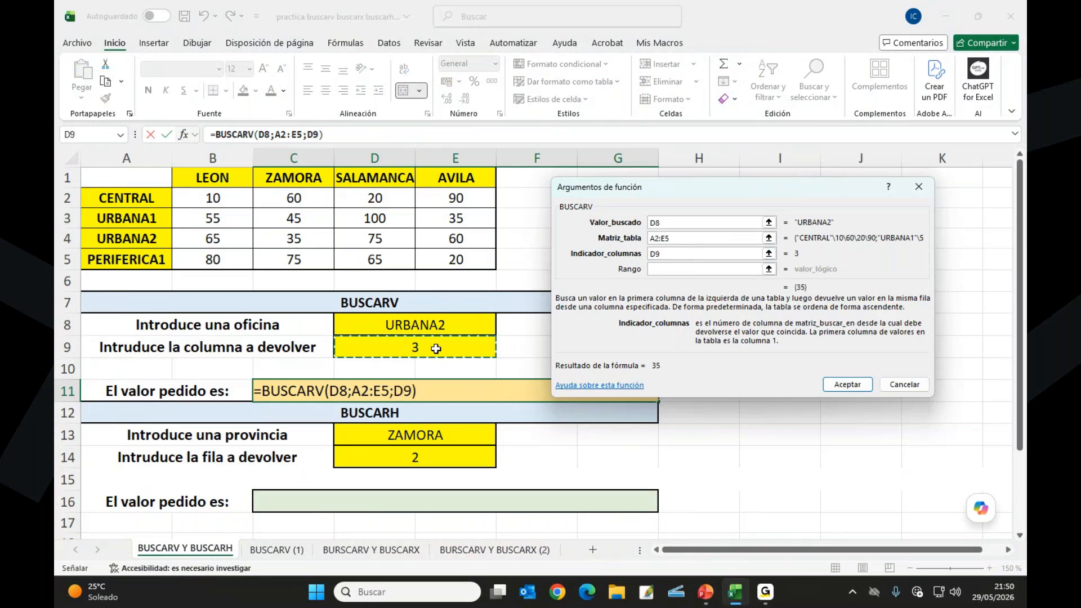
Step: Enter falso as Rango, replace it with 0, accept the formula and check it against the URBANA2 row up to ZAMORA
{"action": "left_click", "coordinate": [680, 274]}
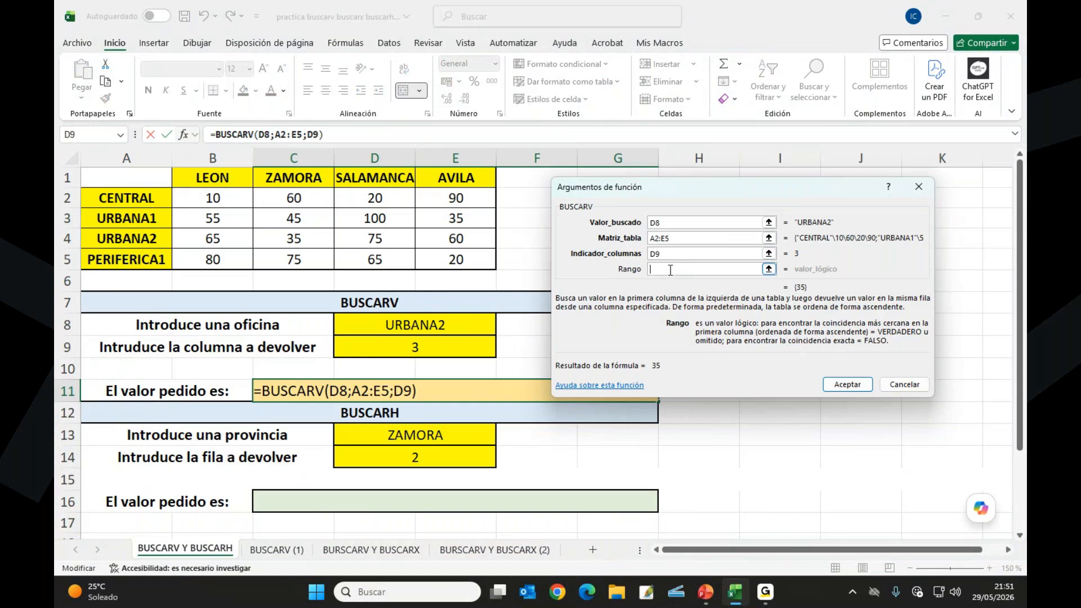
{"action": "type", "text": "falso"}
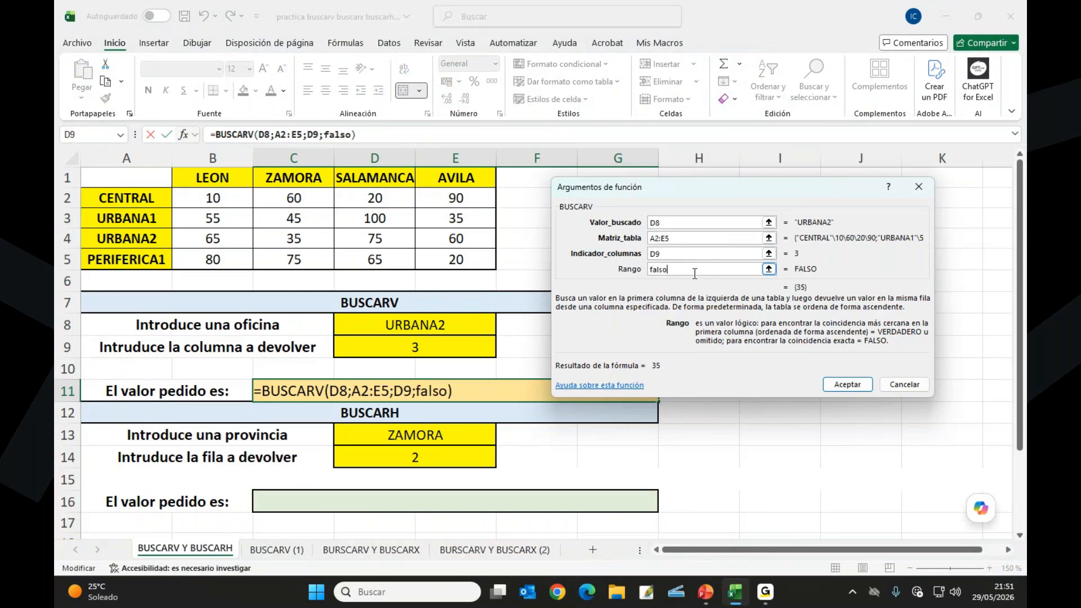
{"action": "left_click_drag", "start_coordinate": [692, 270], "coordinate": [647, 262]}
{"action": "type", "text": "0"}
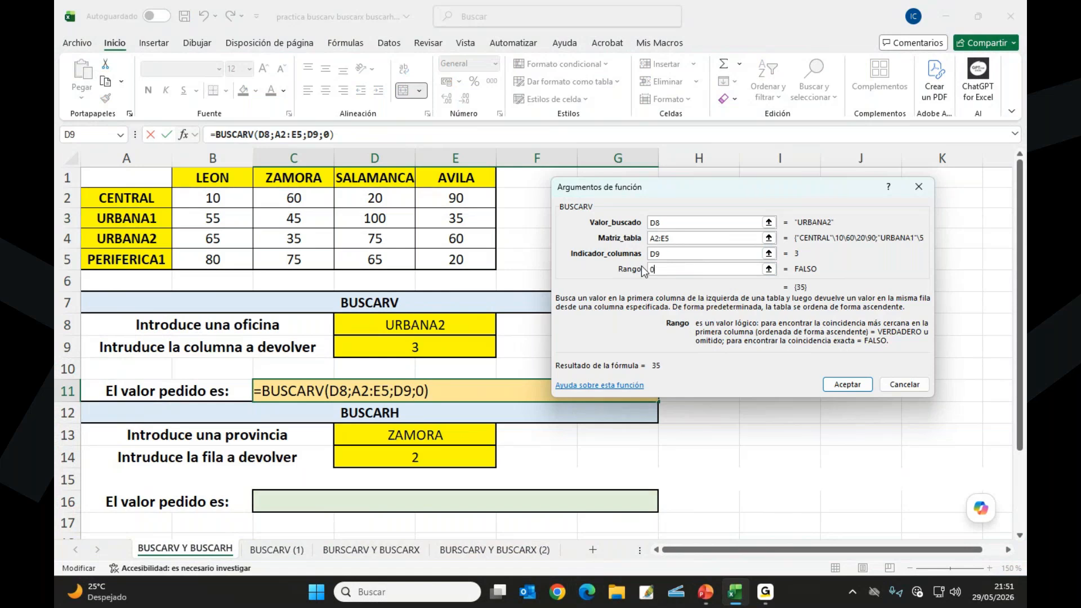
{"action": "left_click", "coordinate": [849, 385]}
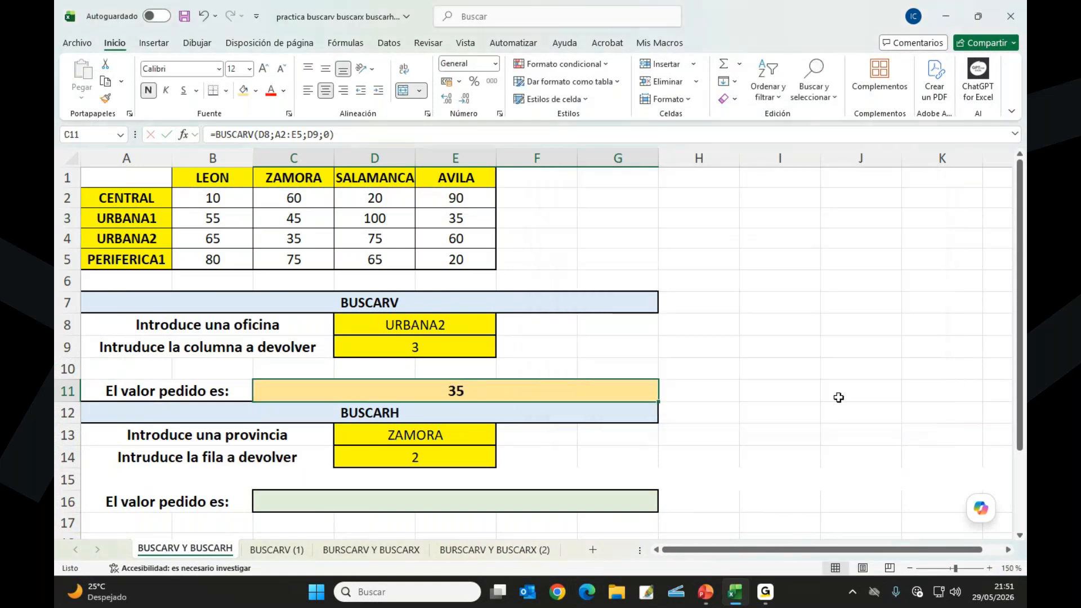
{"action": "left_click", "coordinate": [130, 236]}
{"action": "left_click_drag", "start_coordinate": [130, 235], "coordinate": [291, 237]}
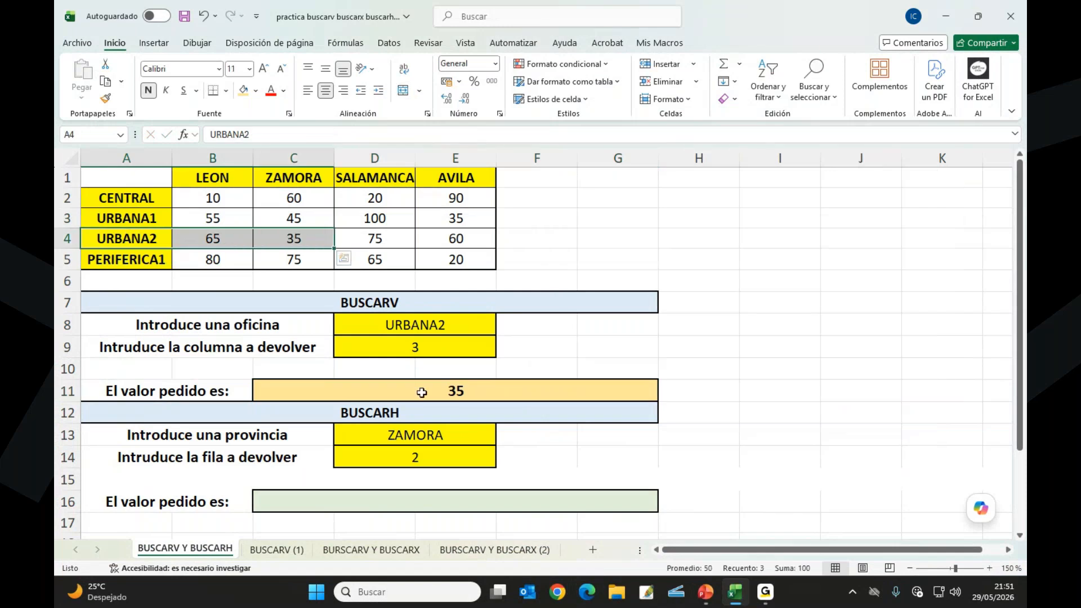
Step: Choose CENTRAL as the office in D8 and set the column to return in D9 to 2
{"action": "left_click", "coordinate": [477, 326]}
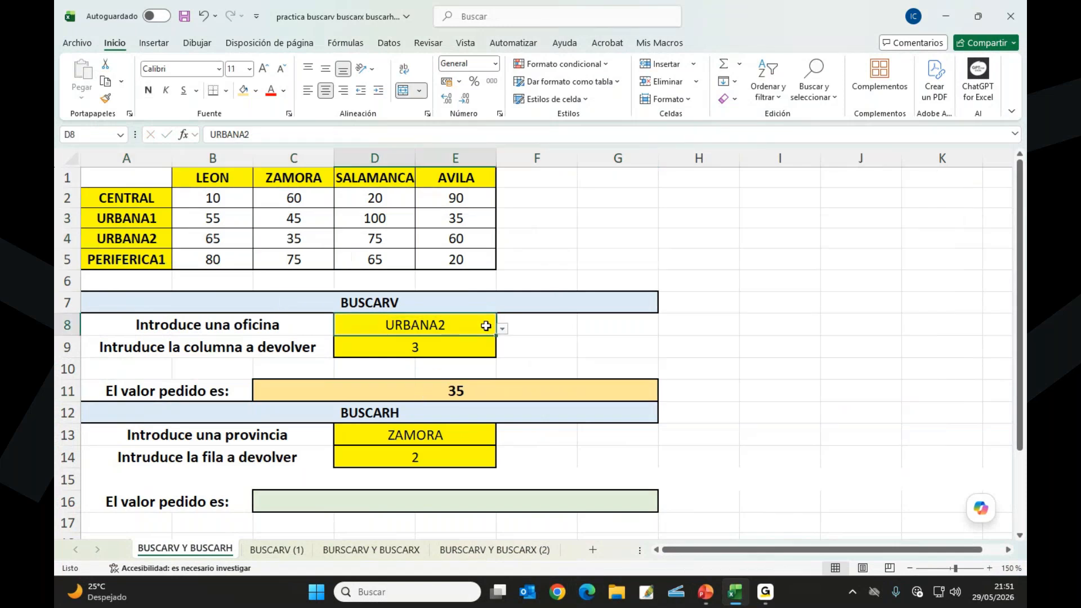
{"action": "left_click", "coordinate": [502, 328]}
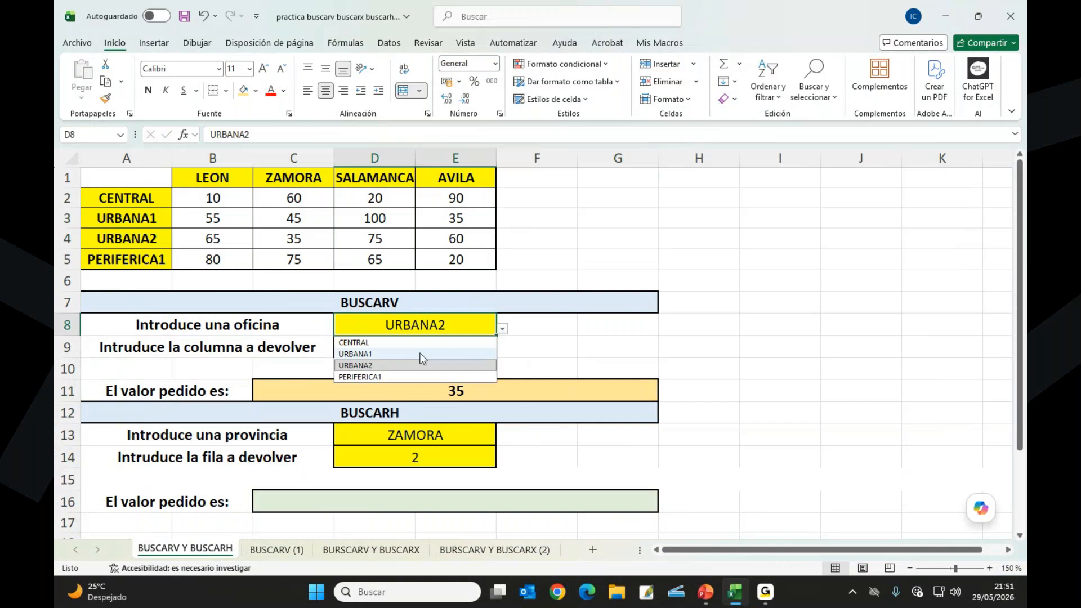
{"action": "left_click", "coordinate": [385, 343]}
{"action": "left_click", "coordinate": [385, 344]}
{"action": "type", "text": "2"}
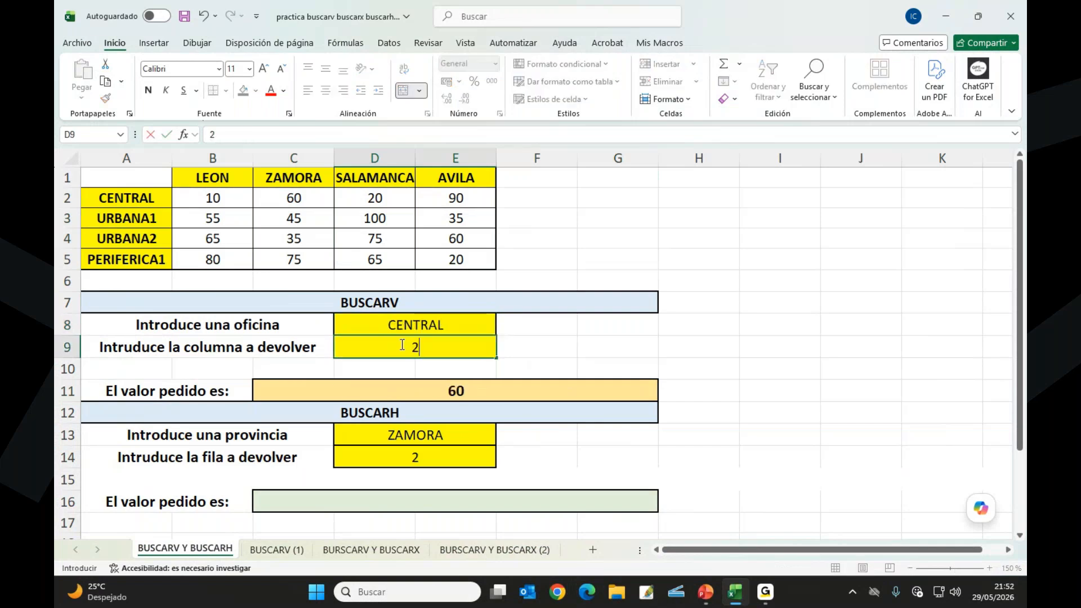
{"action": "key", "text": "Return"}
Step: Examine the CENTRAL value under LEON, the province headers in row 1 and the ZAMORA column down to its row 2 value
{"action": "left_click_drag", "start_coordinate": [110, 200], "coordinate": [216, 198]}
{"action": "left_click", "coordinate": [217, 199]}
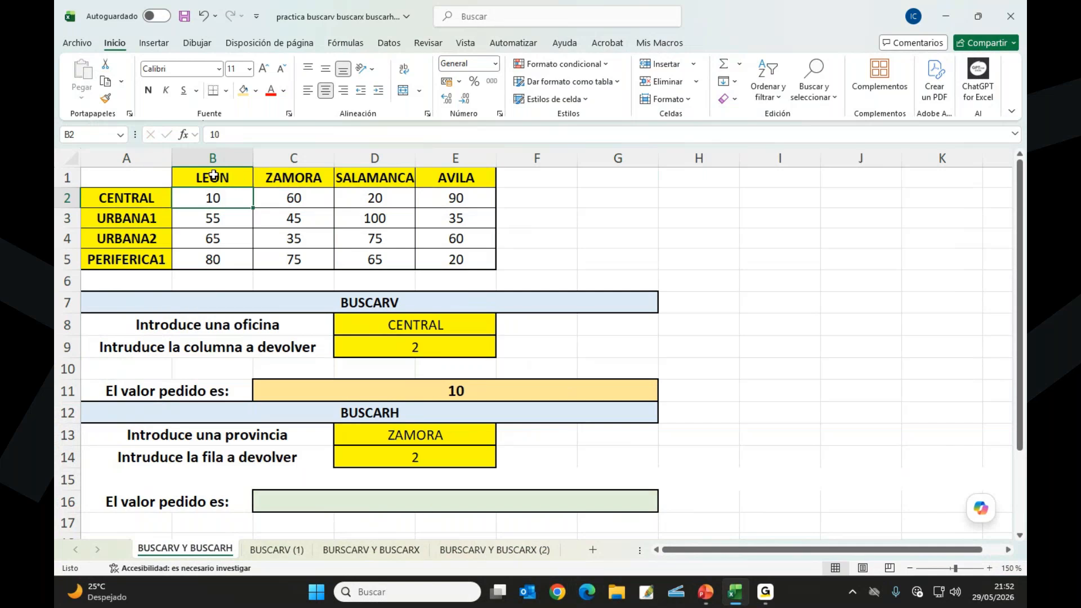
{"action": "left_click_drag", "start_coordinate": [213, 176], "coordinate": [440, 177]}
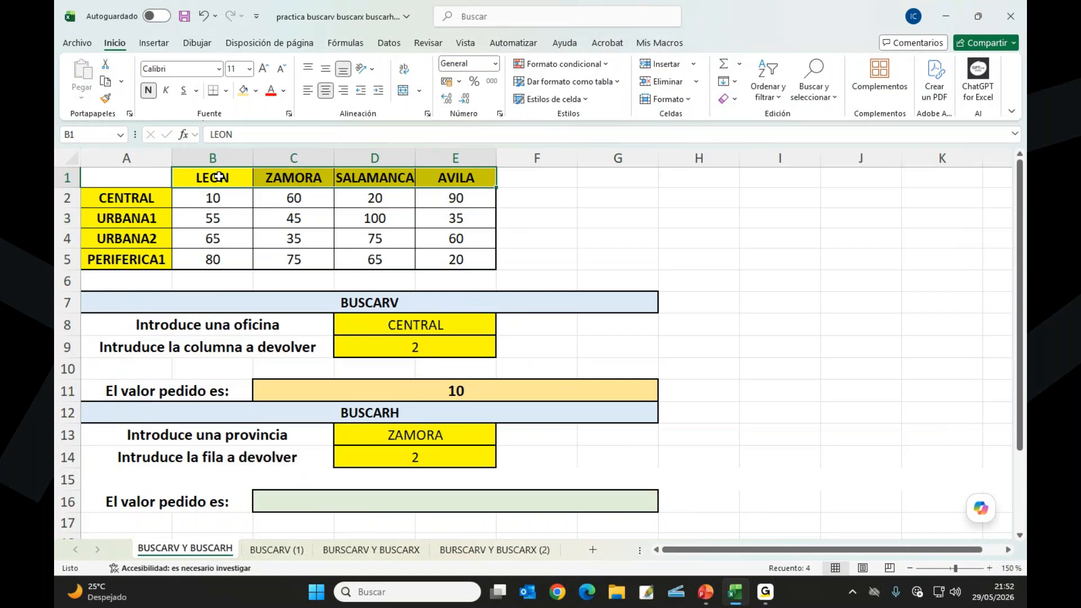
{"action": "left_click", "coordinate": [298, 176]}
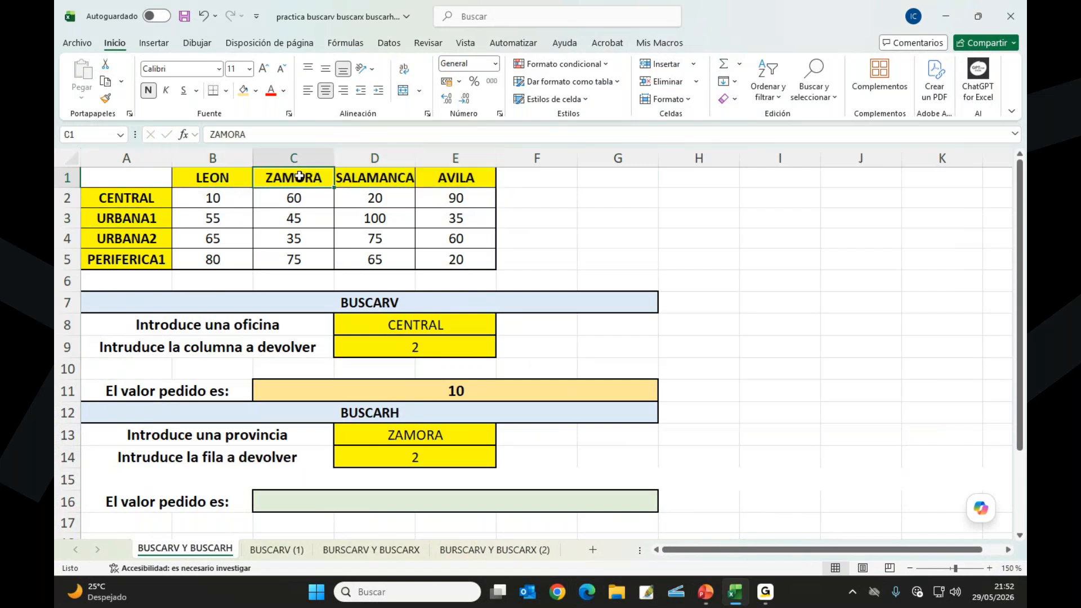
{"action": "left_click", "coordinate": [299, 158]}
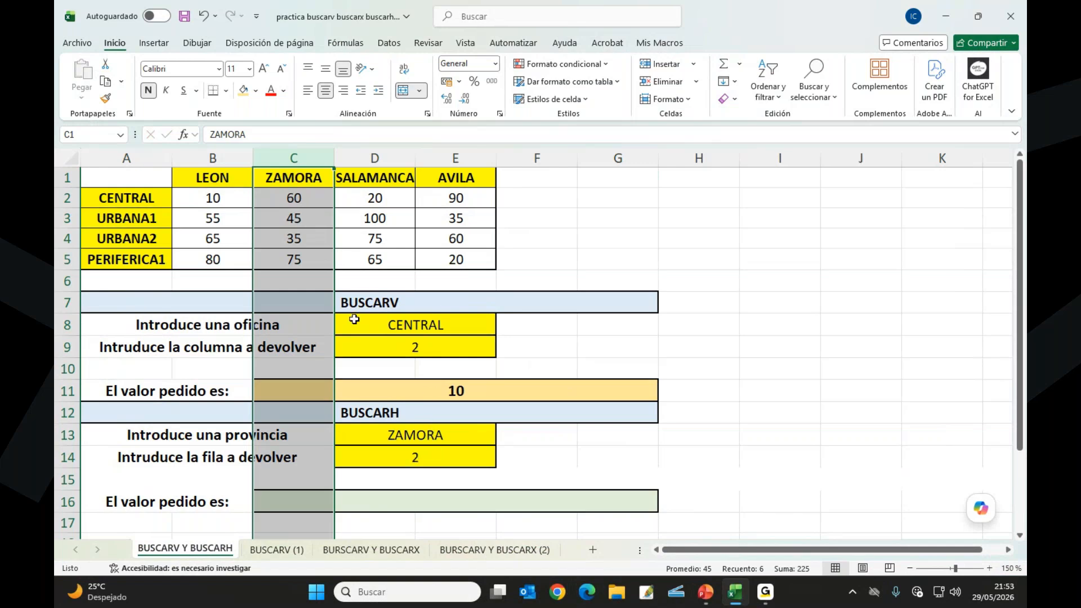
{"action": "left_click", "coordinate": [298, 199]}
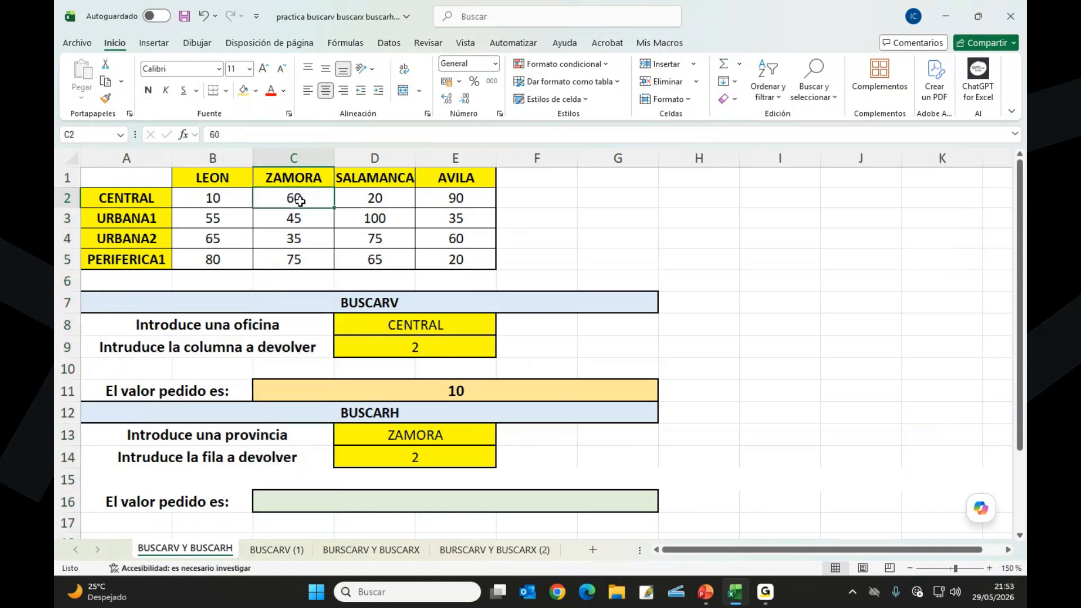
Step: Start a BUSCARH formula in C16 with D13 as Valor_buscado and open its function arguments
{"action": "left_click", "coordinate": [451, 501]}
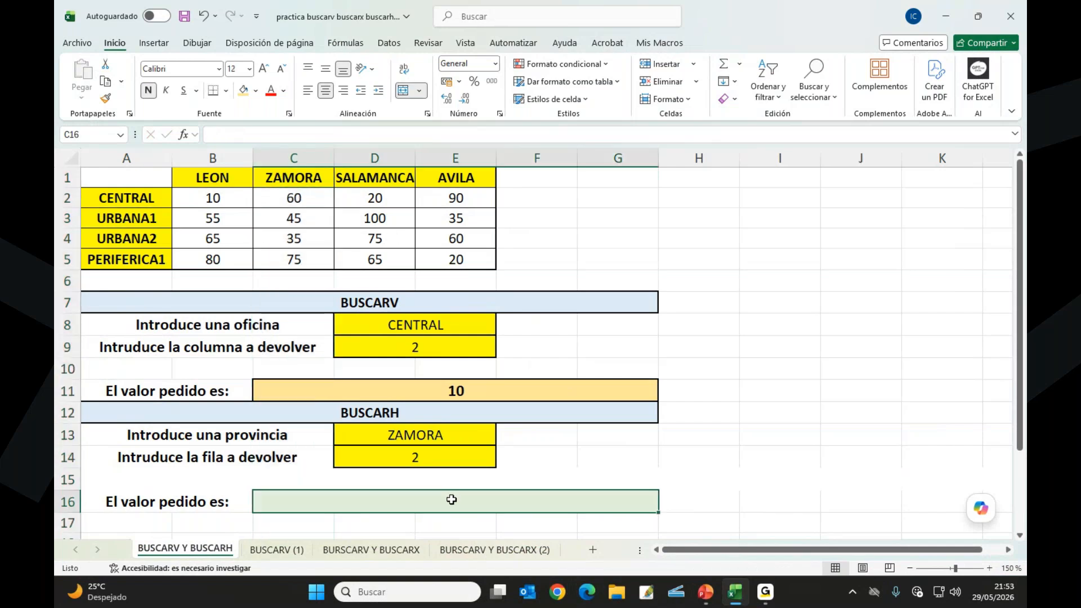
{"action": "type", "text": "=buscar"}
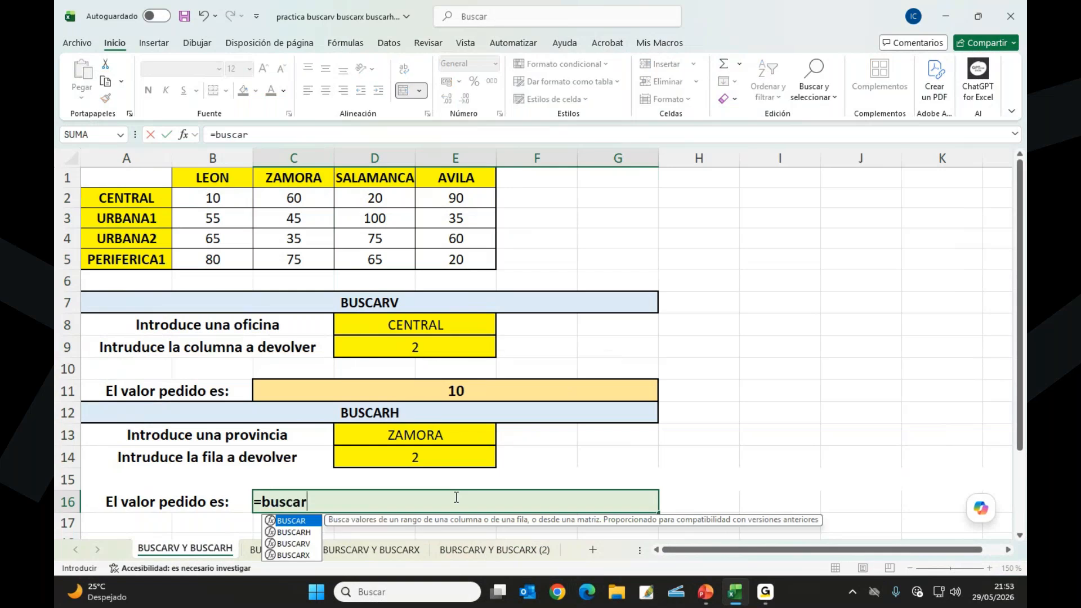
{"action": "type", "text": "h("}
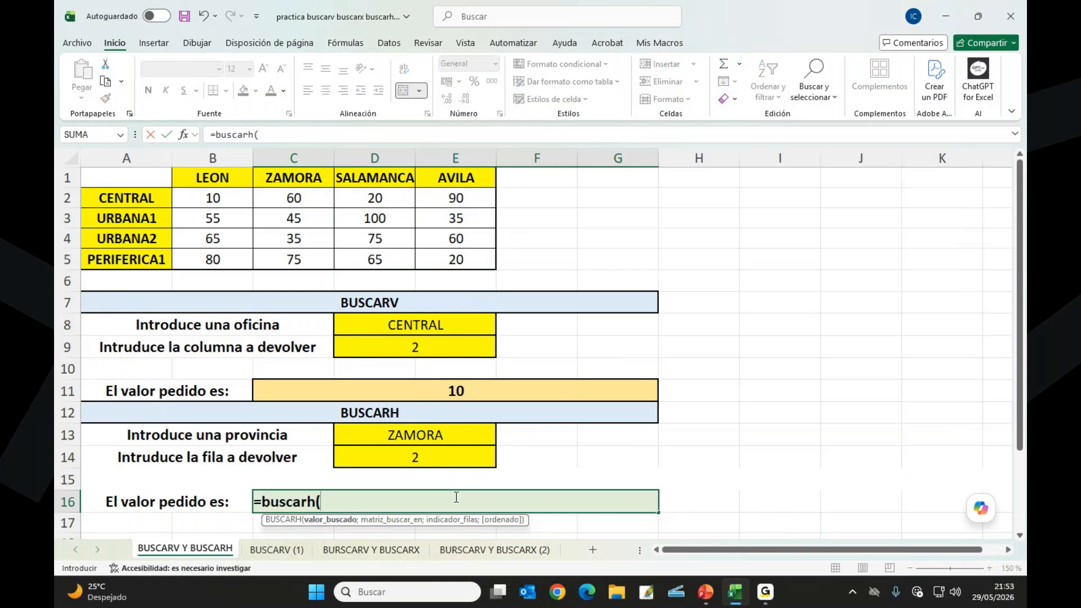
{"action": "left_click", "coordinate": [437, 435]}
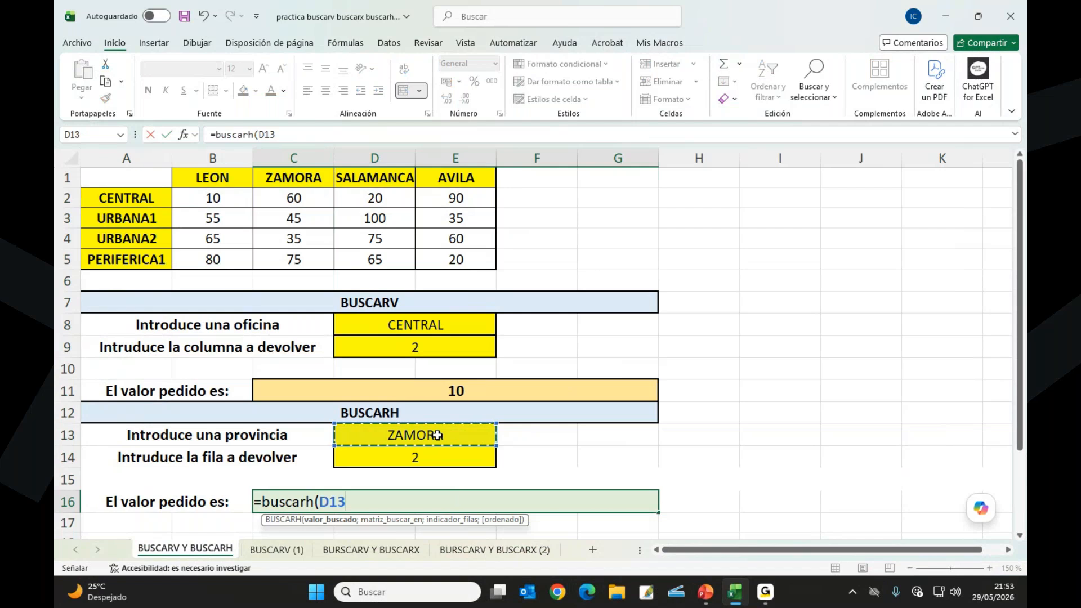
{"action": "left_click", "coordinate": [184, 135]}
{"action": "left_click", "coordinate": [695, 238]}
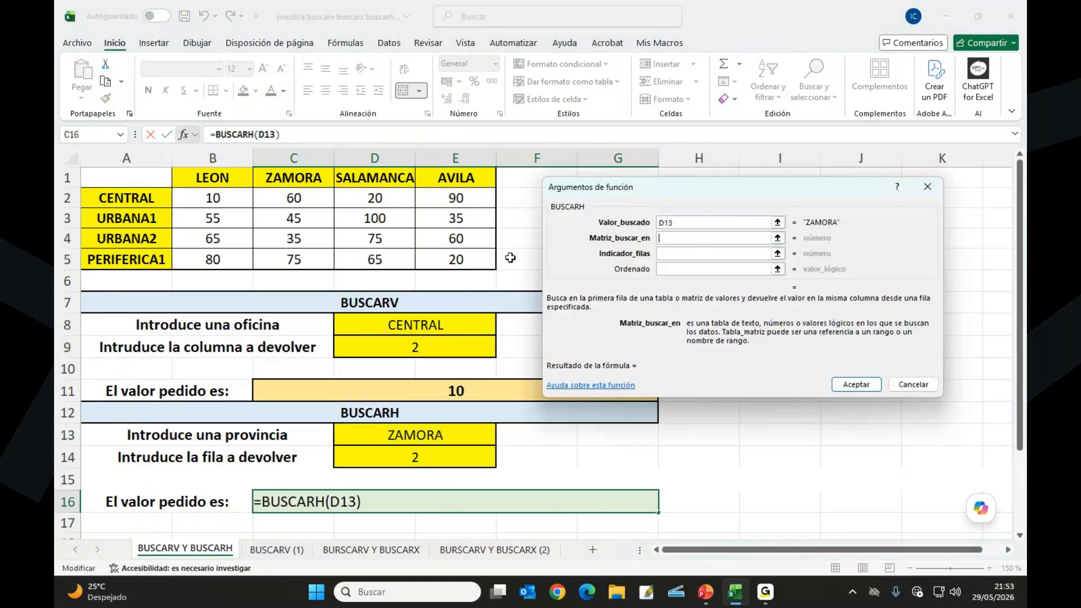
Step: Set Matriz_buscar_en to B1:E5, Indicador_filas to D14 and Ordenado to 0, accept, and check against the ZAMORA column down to row 2
{"action": "left_click_drag", "start_coordinate": [221, 179], "coordinate": [489, 264]}
{"action": "left_click", "coordinate": [683, 254]}
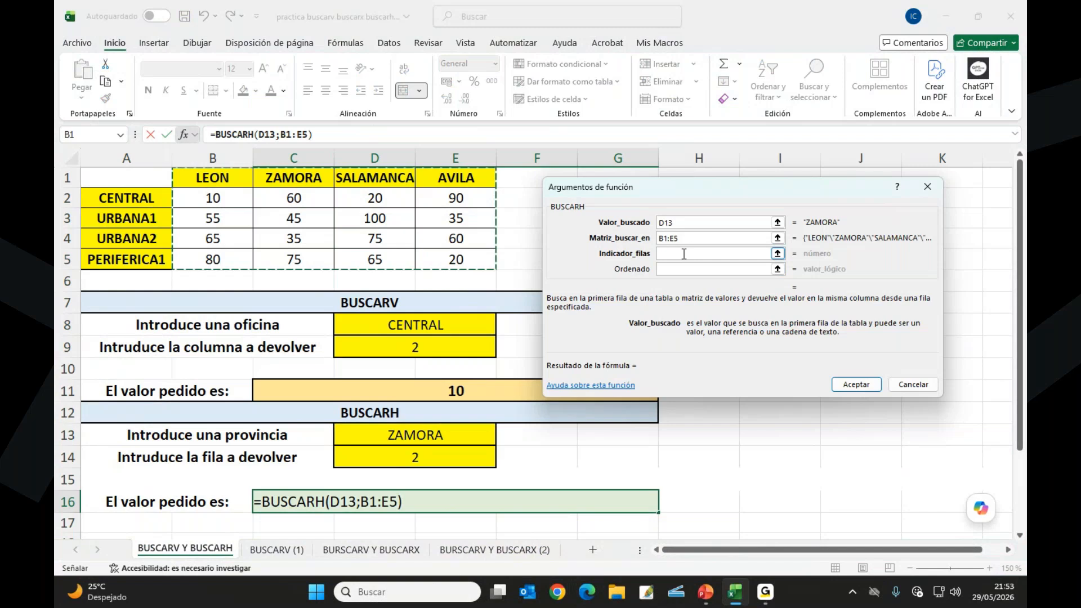
{"action": "left_click", "coordinate": [685, 255]}
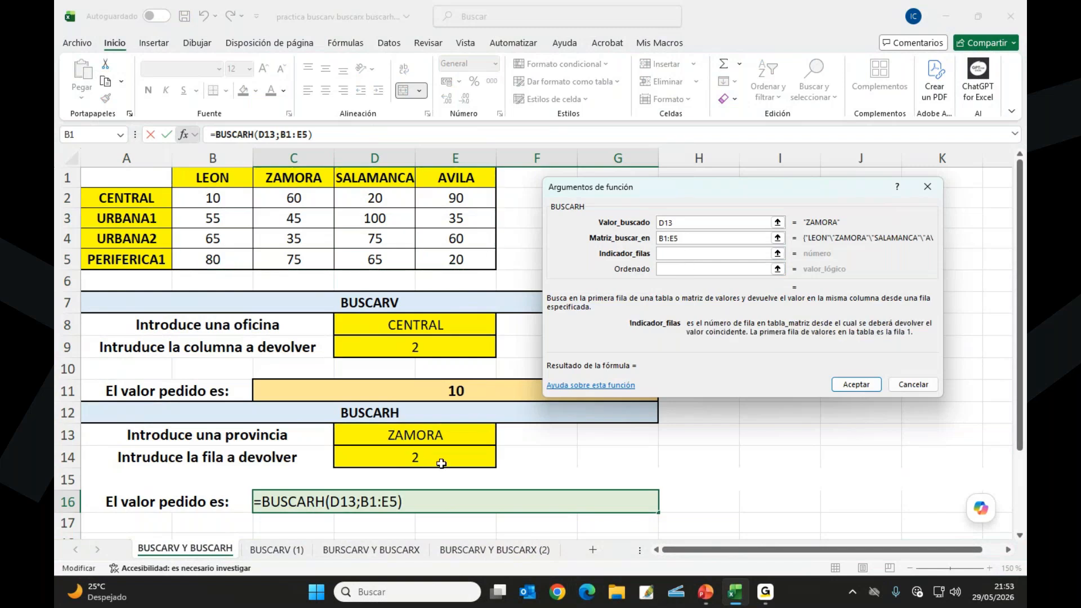
{"action": "left_click", "coordinate": [418, 460]}
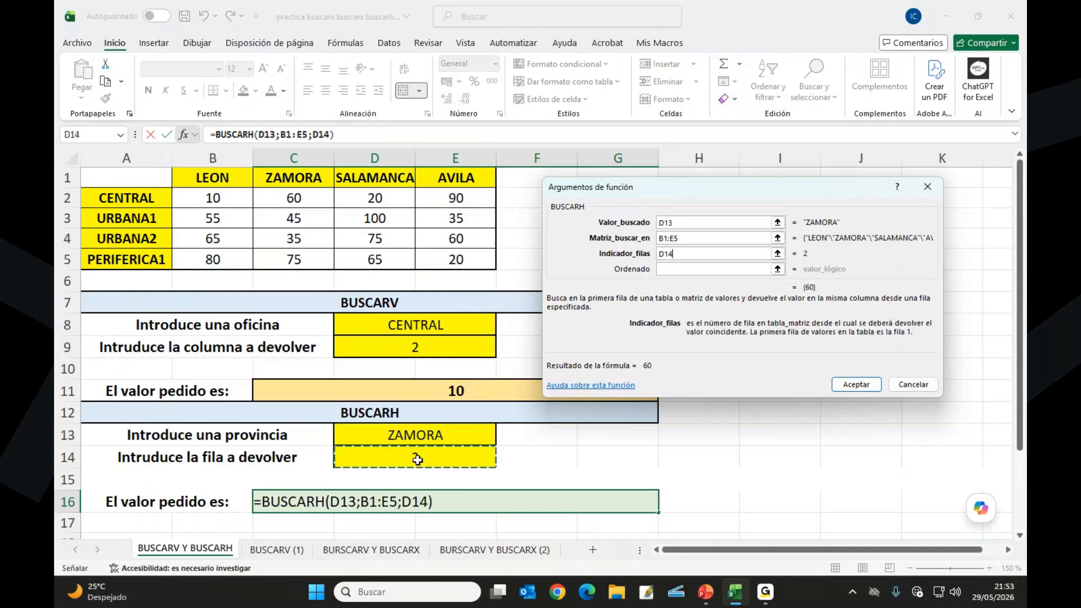
{"action": "left_click", "coordinate": [690, 269]}
{"action": "type", "text": "0"}
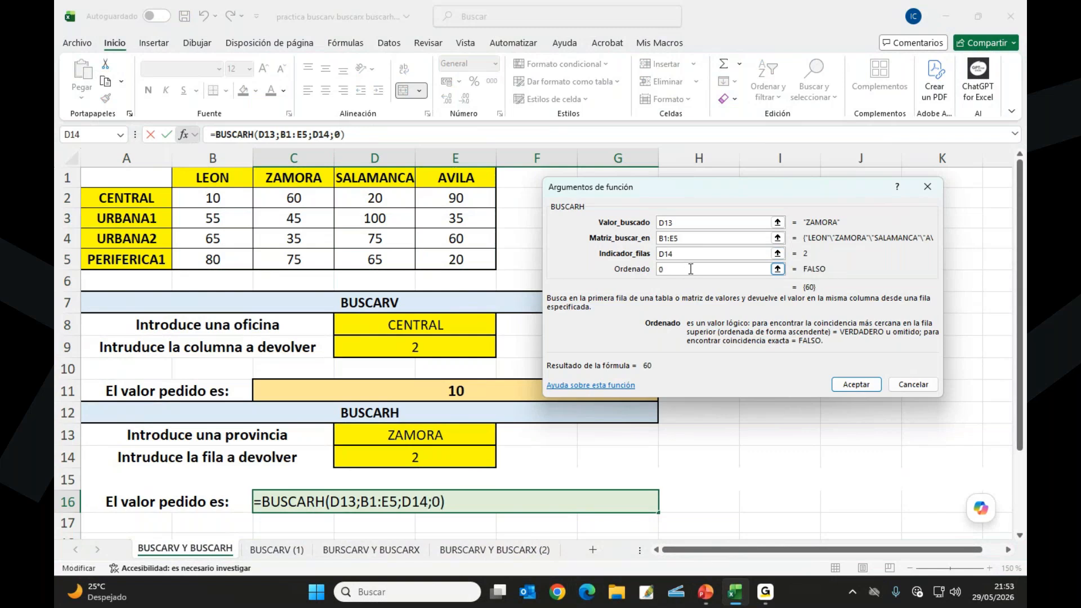
{"action": "left_click", "coordinate": [856, 384]}
{"action": "mouse_move", "coordinate": [293, 179]}
{"action": "left_mouse_down"}
{"action": "mouse_move", "coordinate": [295, 260]}
{"action": "mouse_move", "coordinate": [297, 194]}
{"action": "left_mouse_up"}
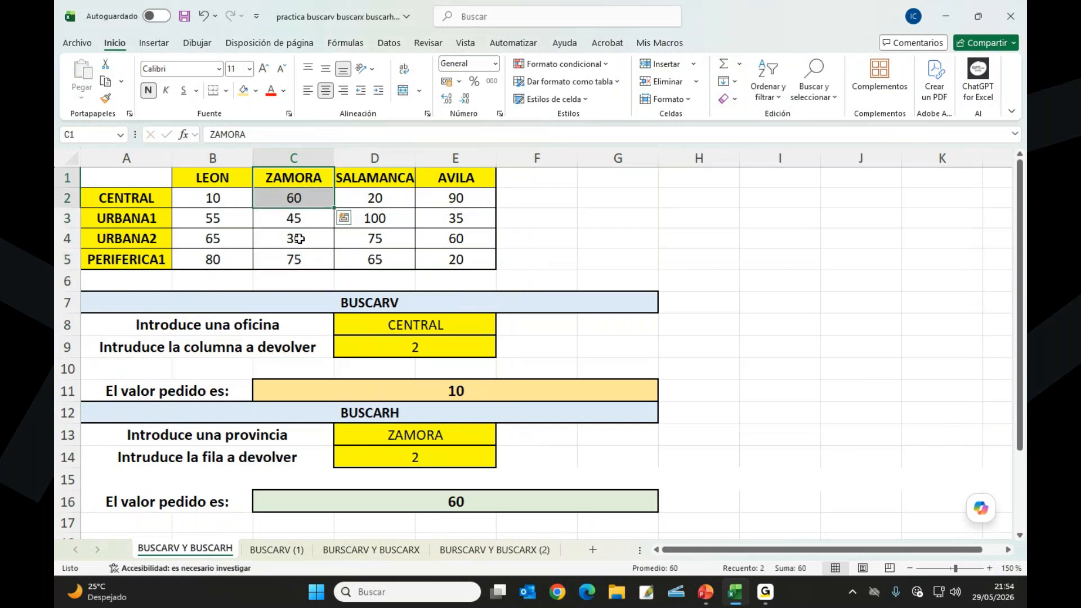
Step: Choose SALAMANCA as the province in D13, set the row to return in D14 to 4, and check the SALAMANCA column down to row 4
{"action": "left_click", "coordinate": [475, 438]}
{"action": "left_click", "coordinate": [500, 439]}
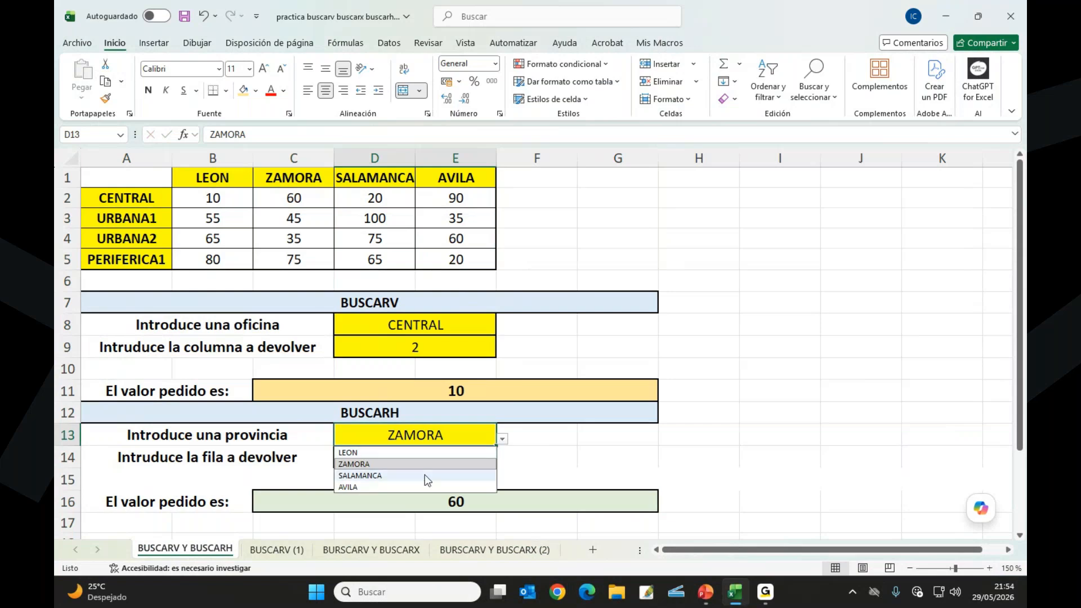
{"action": "left_click", "coordinate": [390, 475]}
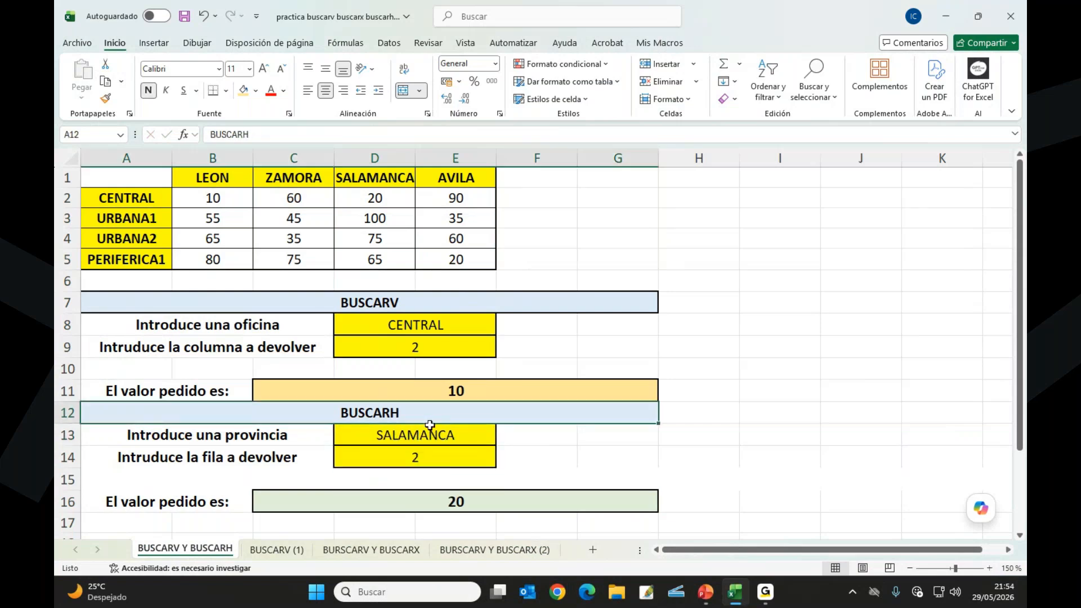
{"action": "left_click", "coordinate": [430, 457]}
{"action": "type", "text": "4"}
{"action": "key", "text": "Return"}
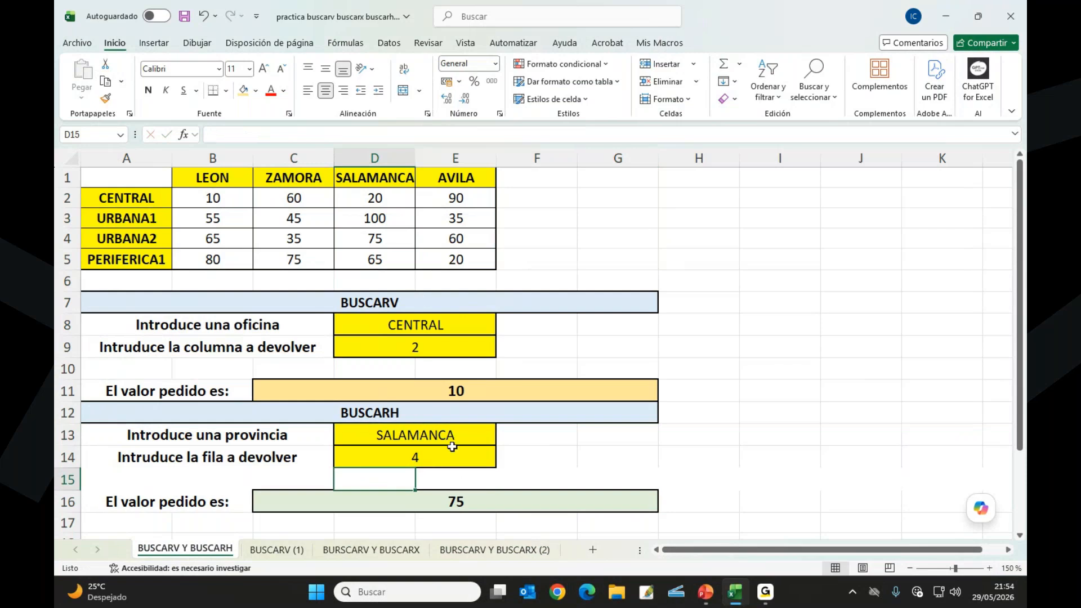
{"action": "left_click", "coordinate": [388, 176]}
{"action": "left_click_drag", "start_coordinate": [388, 176], "coordinate": [388, 236]}
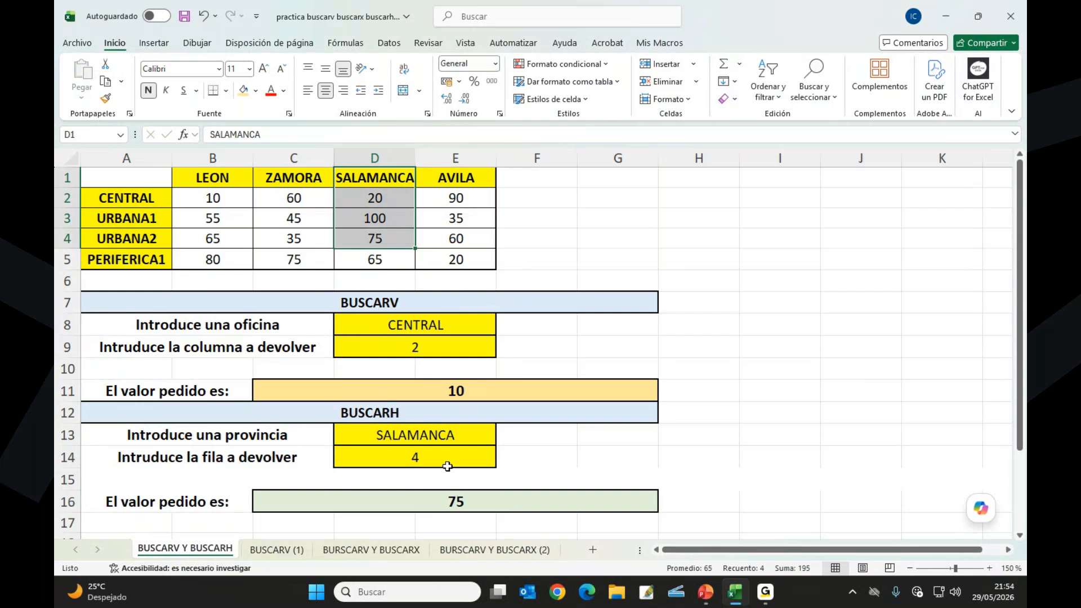
Step: Delete and retype the final L of CENTRAL in the office cell D8
{"action": "left_click", "coordinate": [449, 324]}
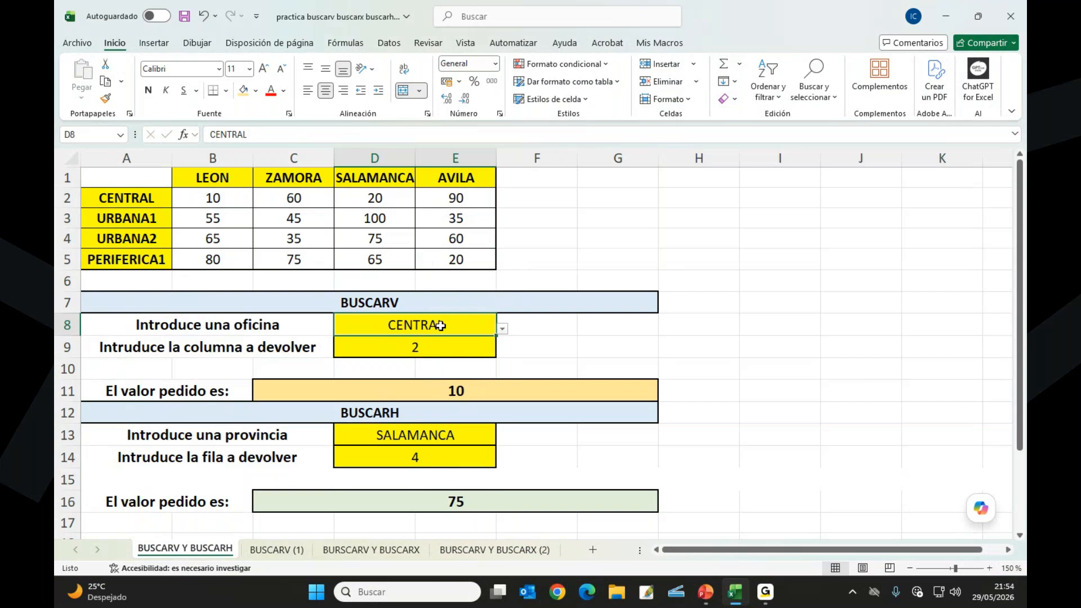
{"action": "double_click", "coordinate": [440, 325]}
{"action": "key", "text": "BackSpace"}
{"action": "type", "text": "L"}
{"action": "key", "text": "Return"}
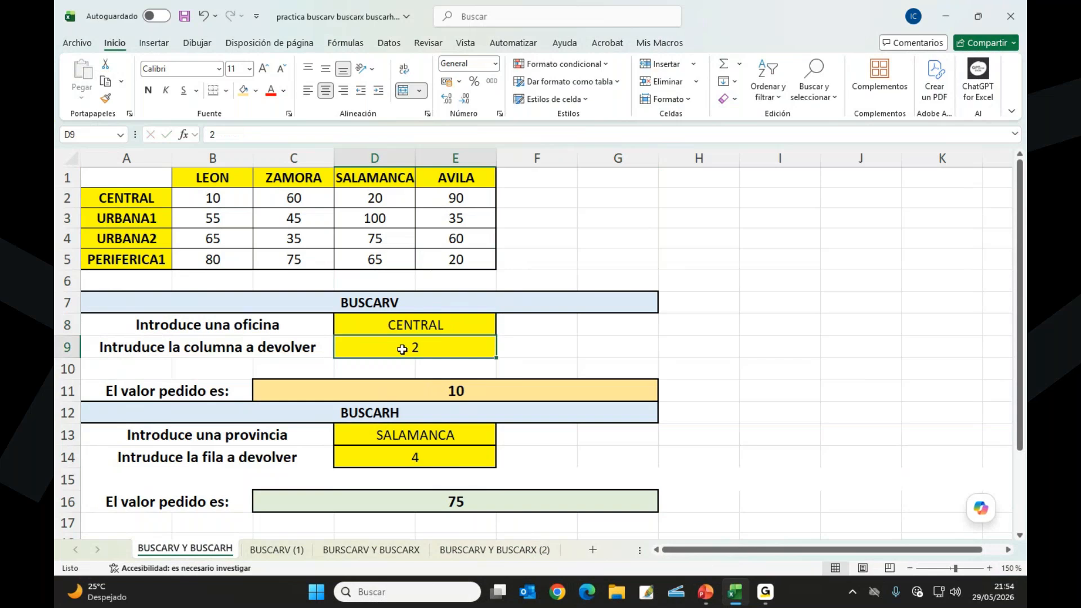
Step: Try to enter the invalid office fdfsg in D8 to test its data validation, and cancel the entry
{"action": "type", "text": "dfgd"}
{"action": "key", "text": "Escape"}
{"action": "left_click", "coordinate": [464, 323]}
{"action": "type", "text": "fdfsg"}
{"action": "key", "text": "Return"}
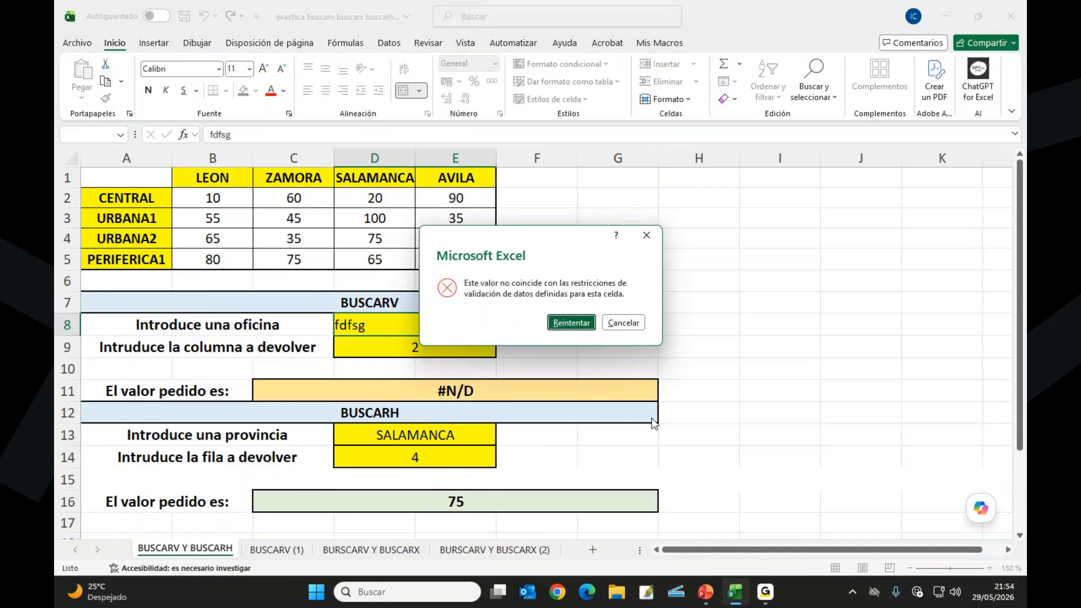
{"action": "left_click", "coordinate": [623, 323]}
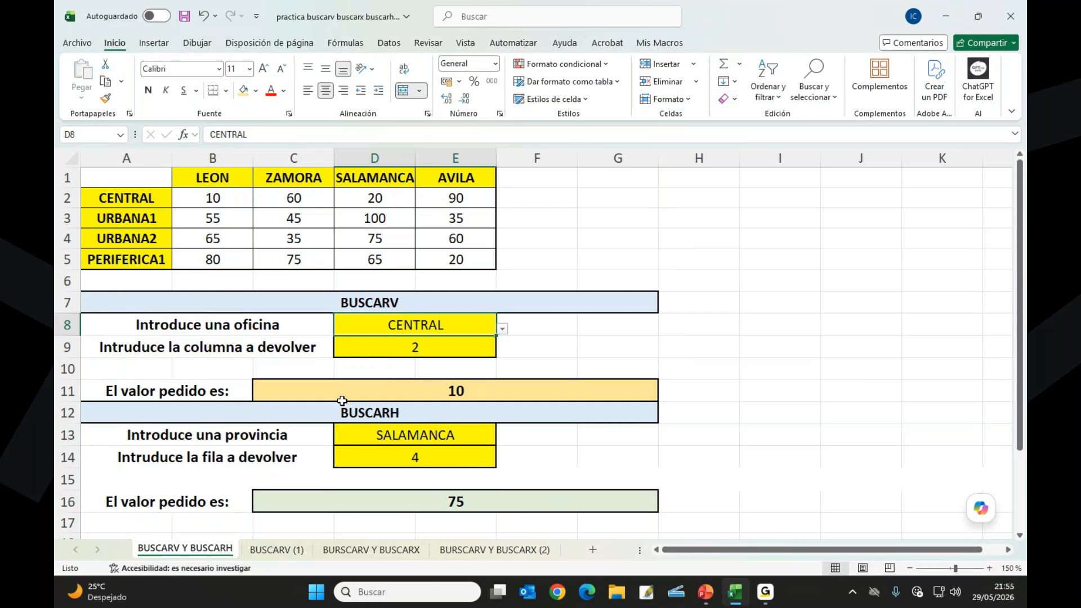
Step: Examine the BUSCARV formula in C11, focusing on its D9 column argument and its final 0 argument, leaving it unedited
{"action": "left_click", "coordinate": [422, 464]}
{"action": "left_click", "coordinate": [423, 351]}
{"action": "left_click", "coordinate": [432, 386]}
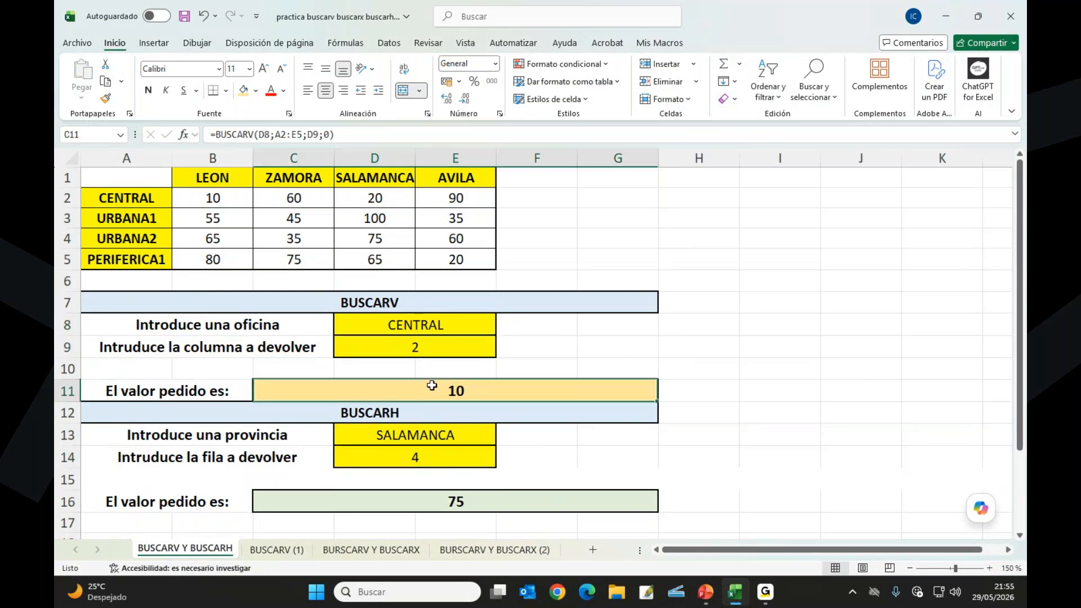
{"action": "double_click", "coordinate": [432, 385]}
{"action": "left_click_drag", "start_coordinate": [395, 390], "coordinate": [412, 394]}
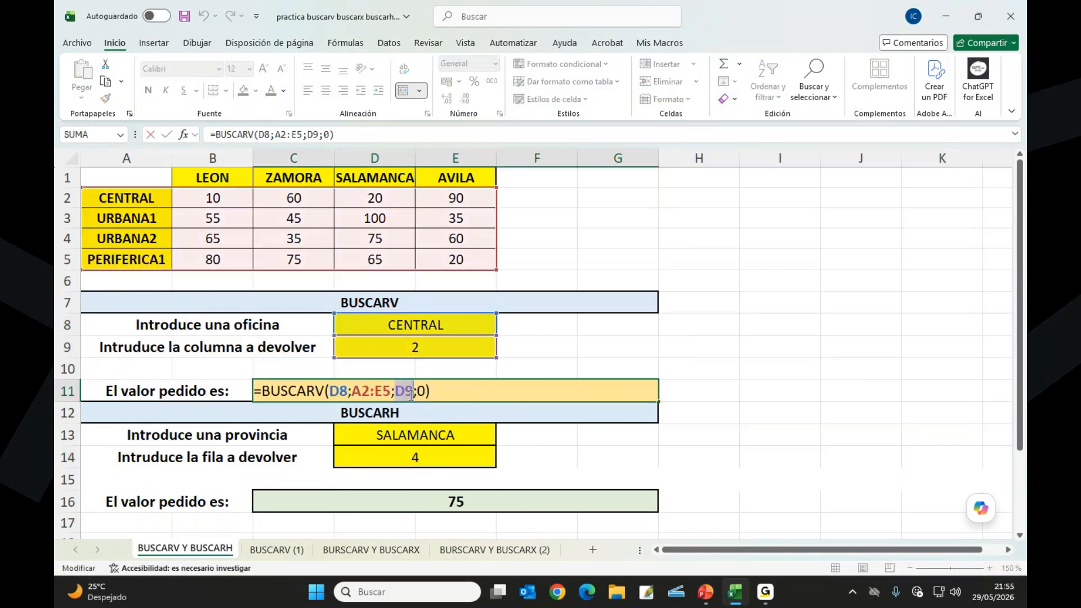
{"action": "key", "text": "Return"}
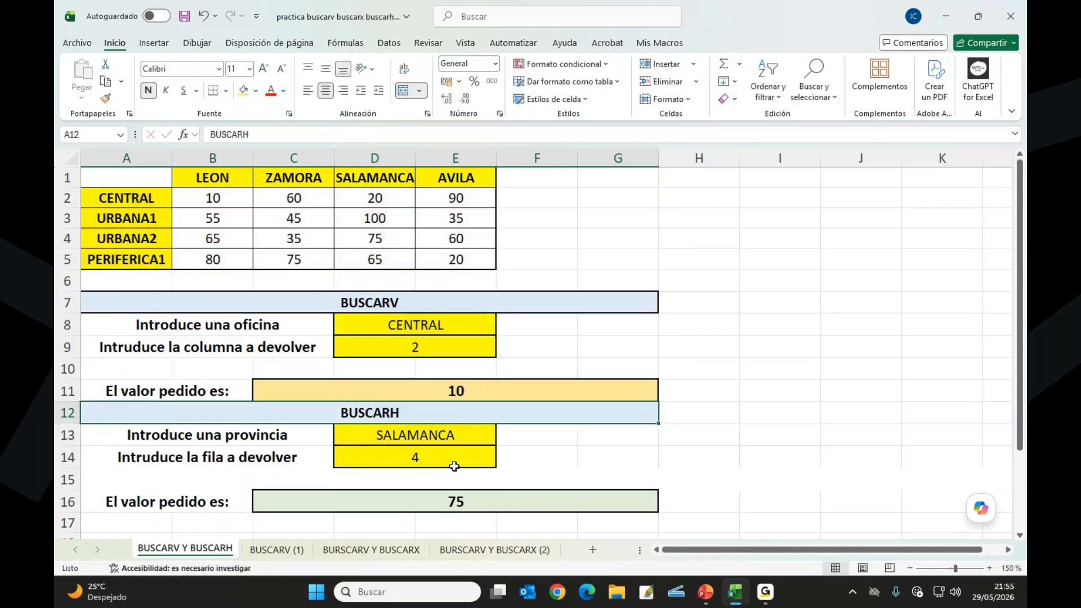
{"action": "double_click", "coordinate": [482, 388]}
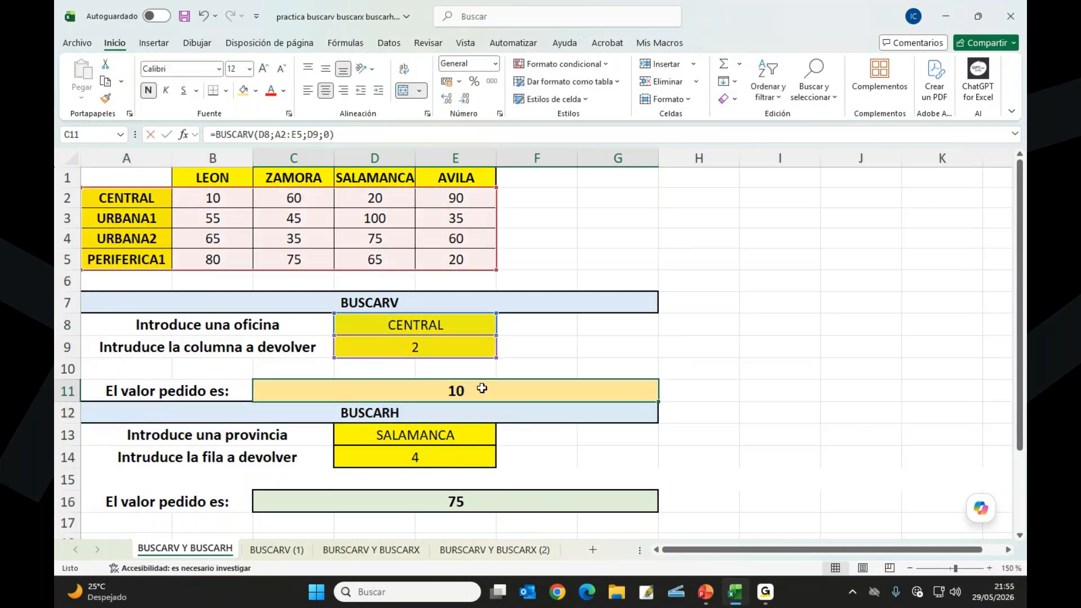
{"action": "double_click", "coordinate": [481, 388]}
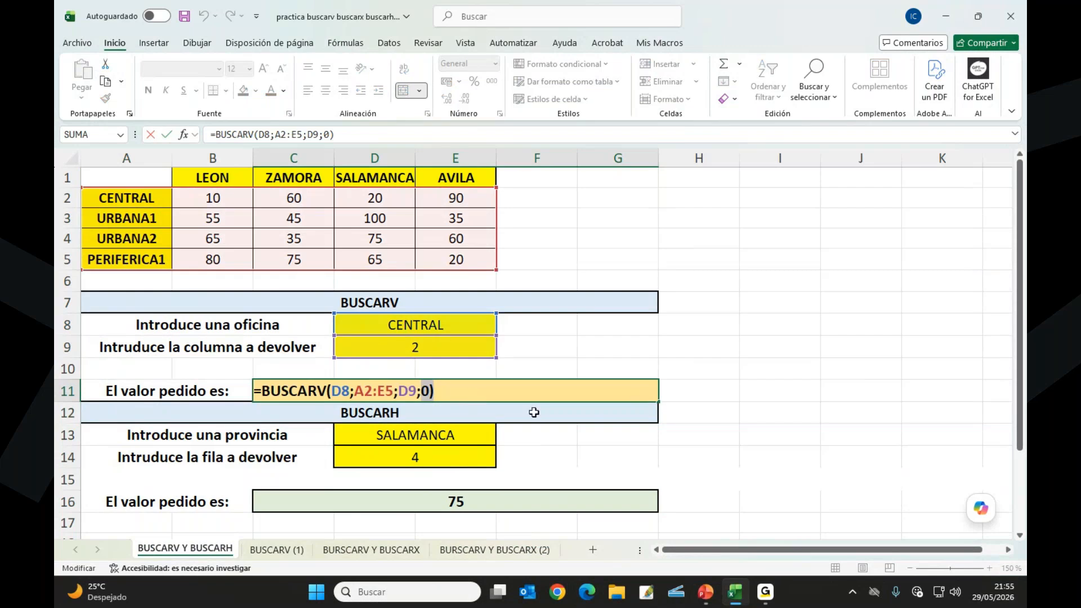
{"action": "key", "text": "Escape"}
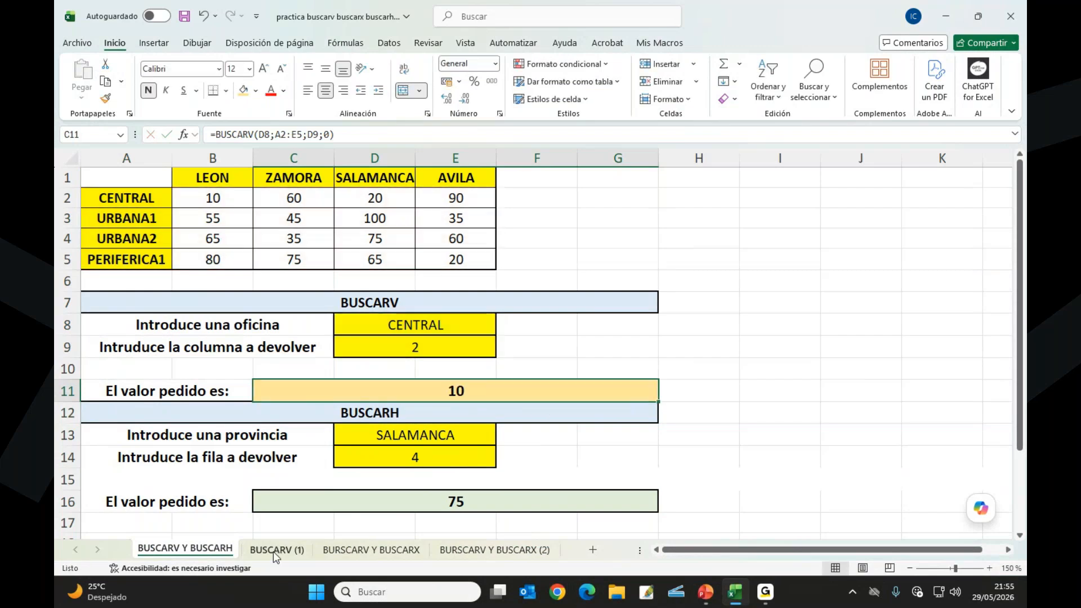
Step: Go to the BUSCARV (1) sheet and examine the NOTA and COMENTARIO columns of its grade table
{"action": "left_click", "coordinate": [273, 550]}
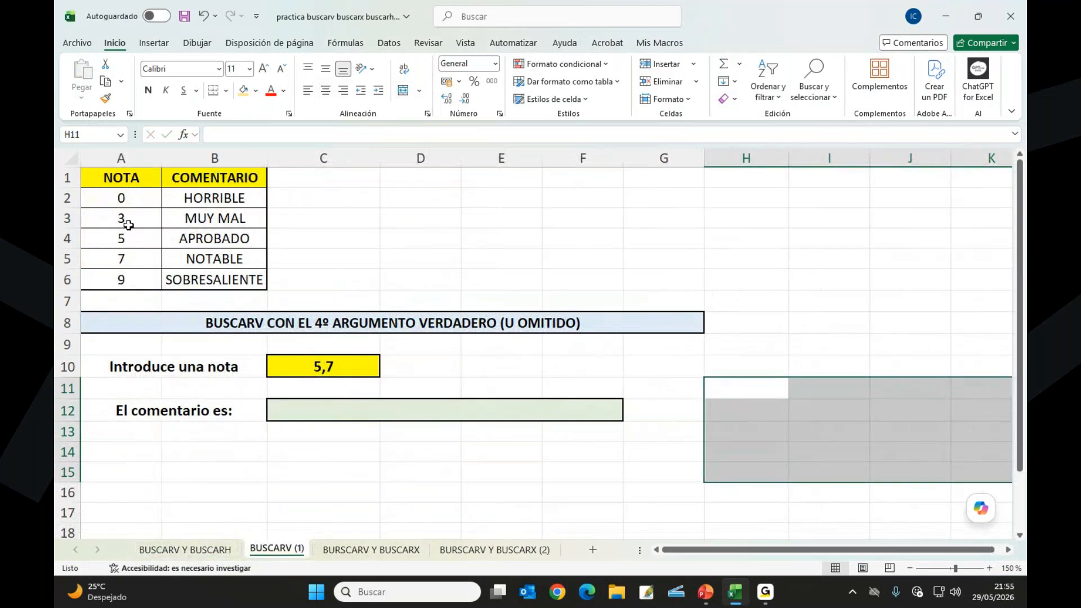
{"action": "left_click_drag", "start_coordinate": [121, 180], "coordinate": [118, 280]}
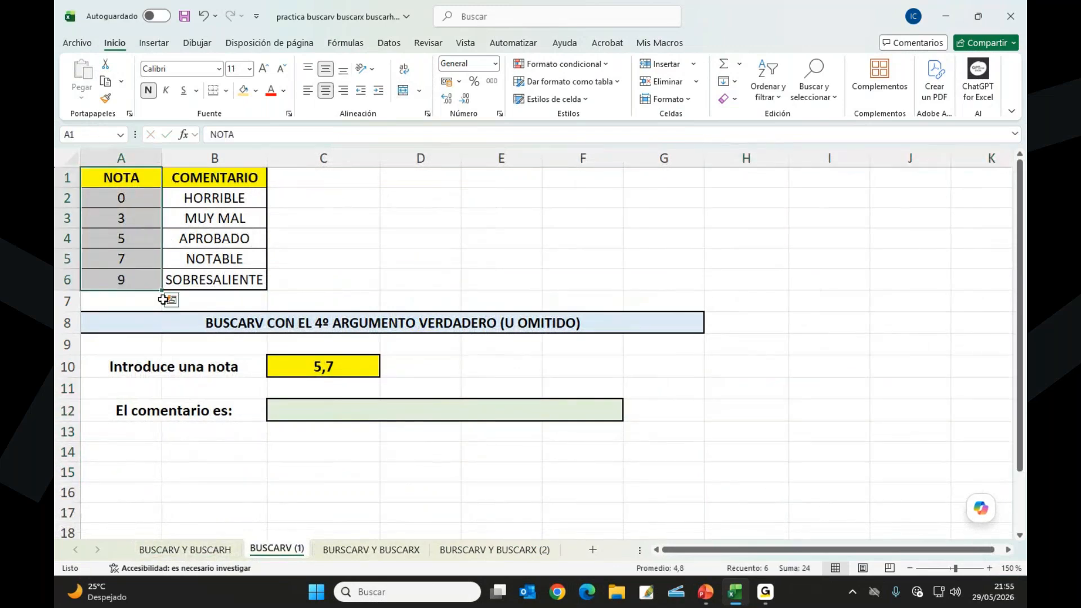
{"action": "left_click", "coordinate": [225, 178]}
{"action": "left_click_drag", "start_coordinate": [225, 178], "coordinate": [265, 279]}
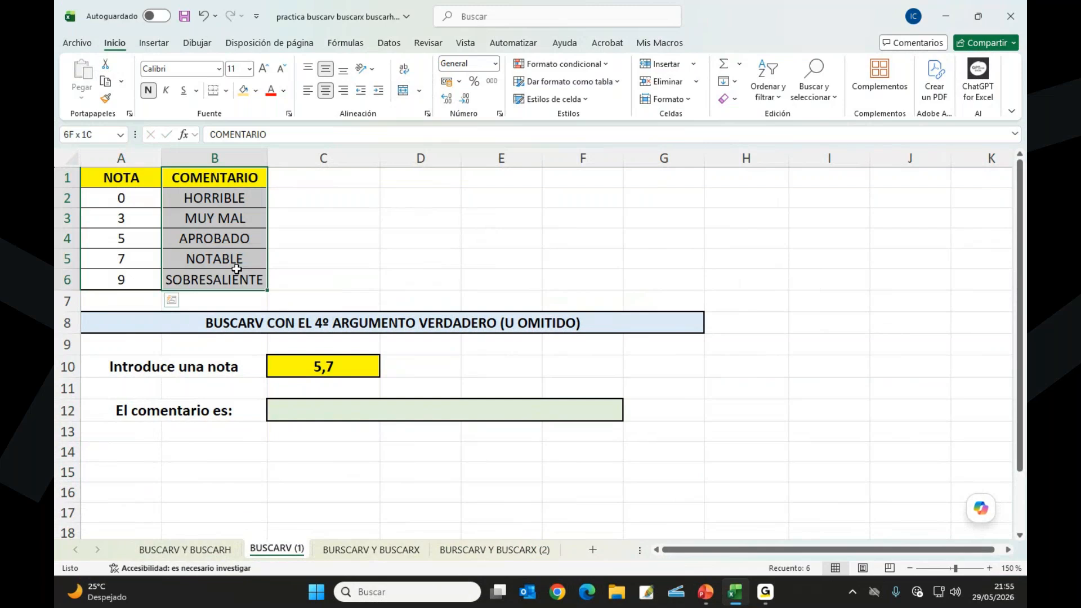
{"action": "left_click", "coordinate": [372, 412]}
{"action": "type", "text": "=bus"}
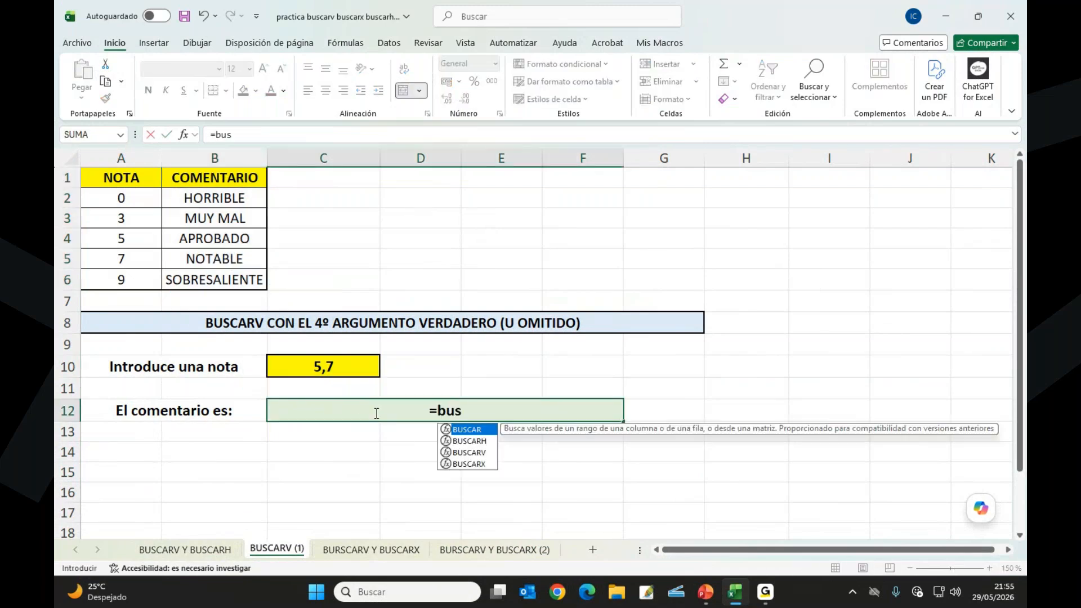
{"action": "type", "text": "carv("}
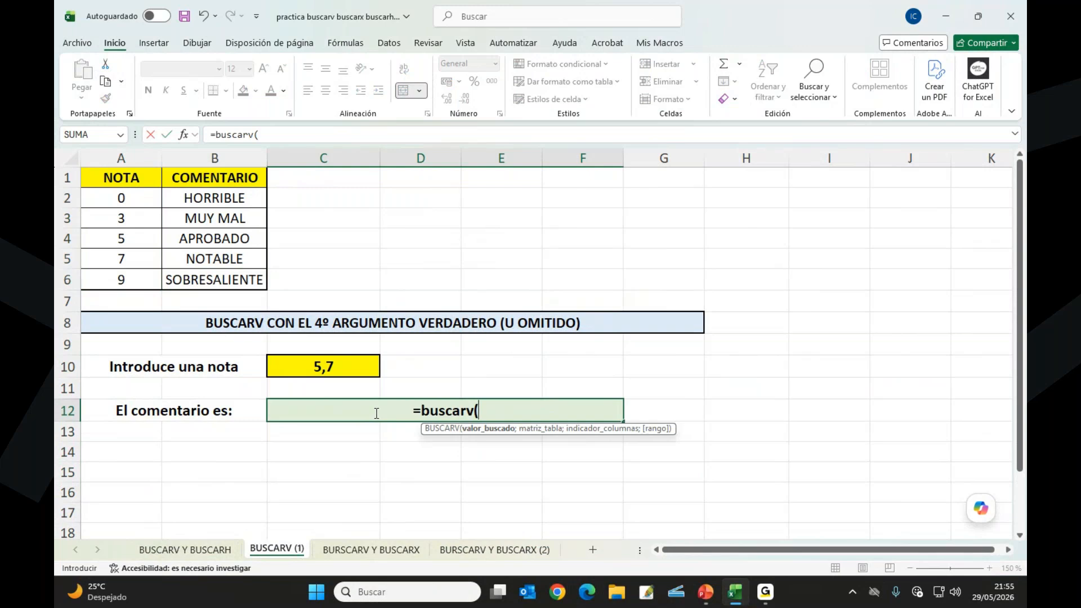
{"action": "left_click", "coordinate": [345, 367]}
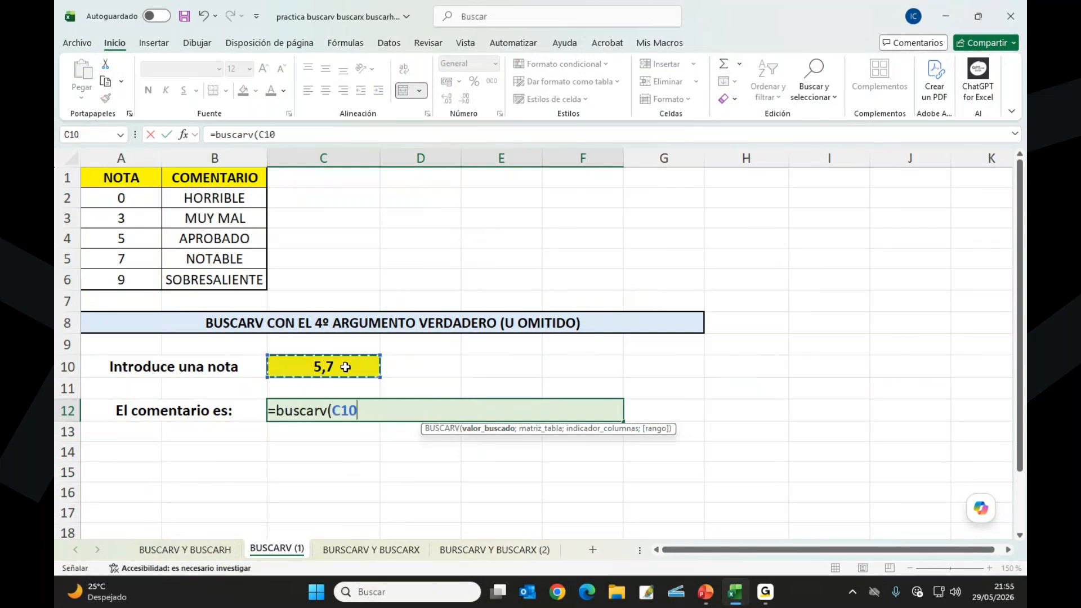
{"action": "key", "text": "Escape"}
Step: Set the grade to look up in C10 to 5
{"action": "left_click", "coordinate": [345, 367]}
{"action": "type", "text": "5"}
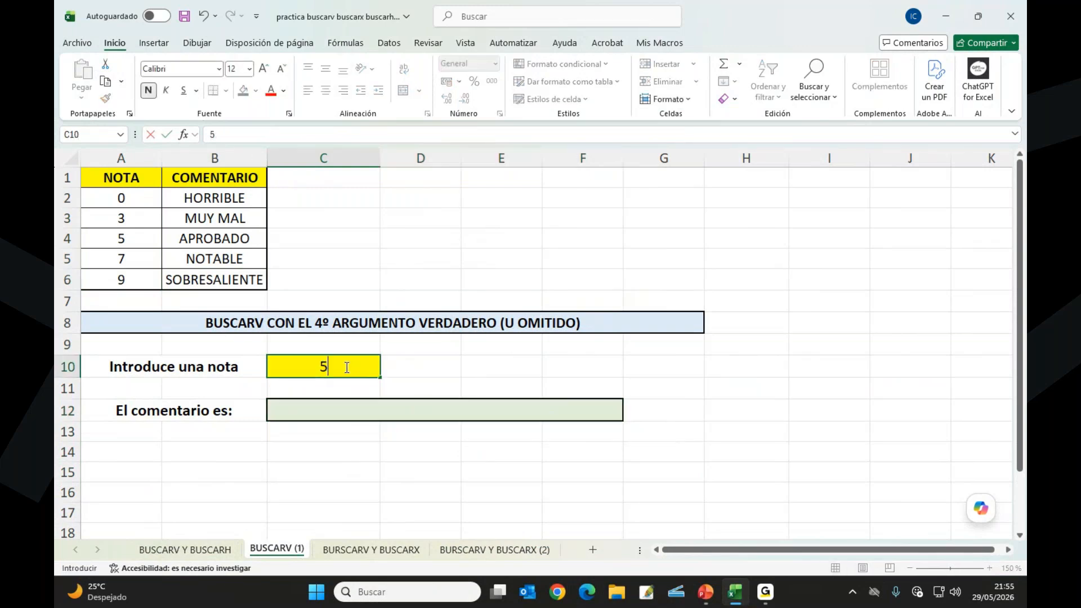
{"action": "key", "text": "Return"}
Step: Enter a BUSCARV formula in C12 that looks up C10 in A1:B6 and returns column 2, with 0 as the fourth argument
{"action": "left_click", "coordinate": [358, 411]}
{"action": "type", "text": "="}
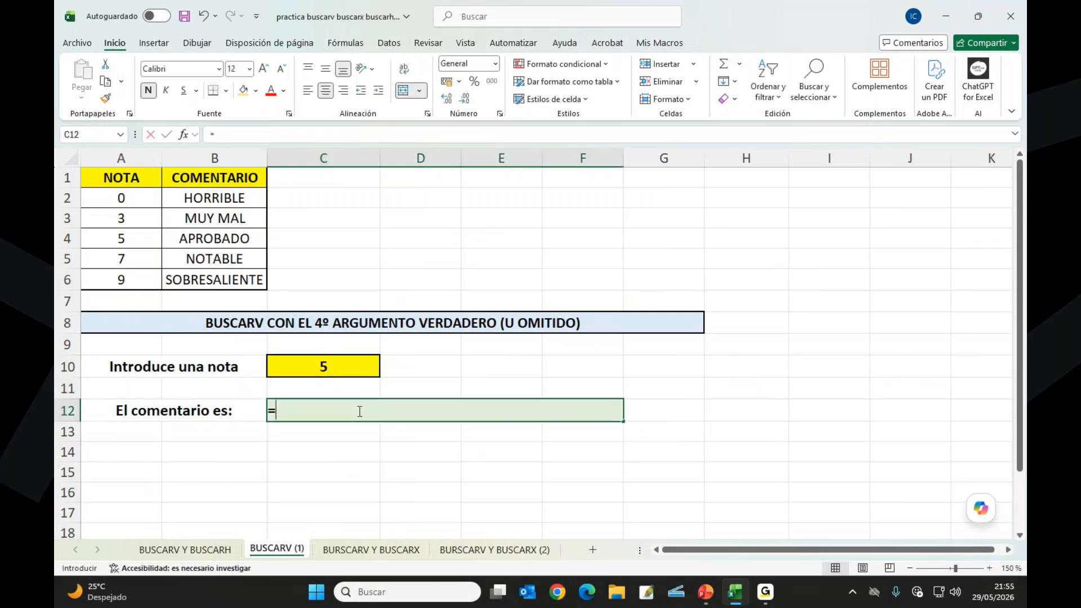
{"action": "type", "text": "buscarv("}
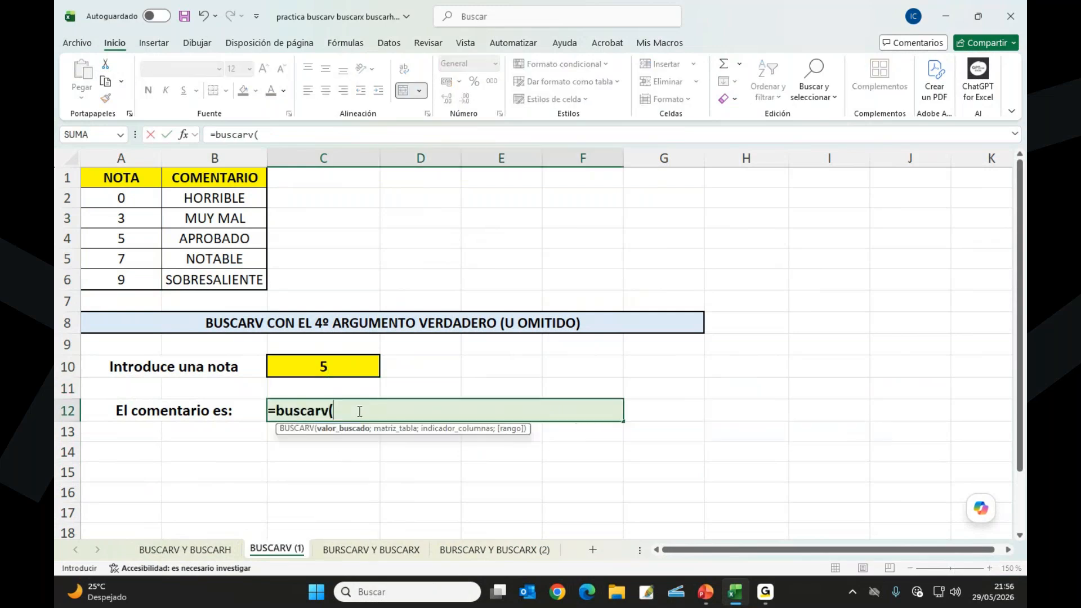
{"action": "left_click", "coordinate": [347, 361]}
{"action": "type", "text": ";"}
{"action": "left_click_drag", "start_coordinate": [87, 178], "coordinate": [201, 276]}
{"action": "type", "text": ";"}
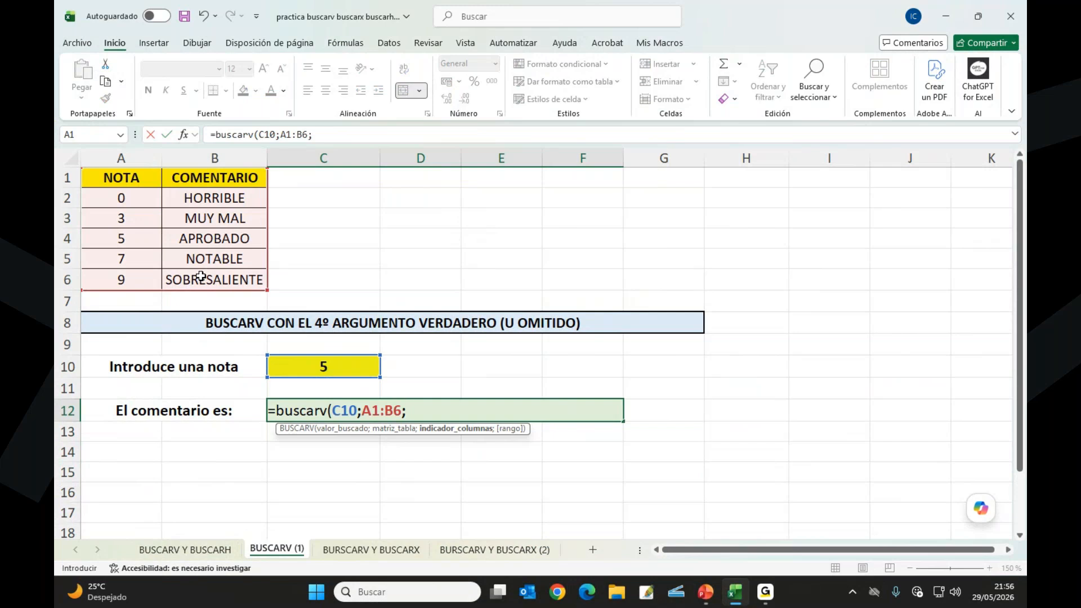
{"action": "type", "text": "2;0)"}
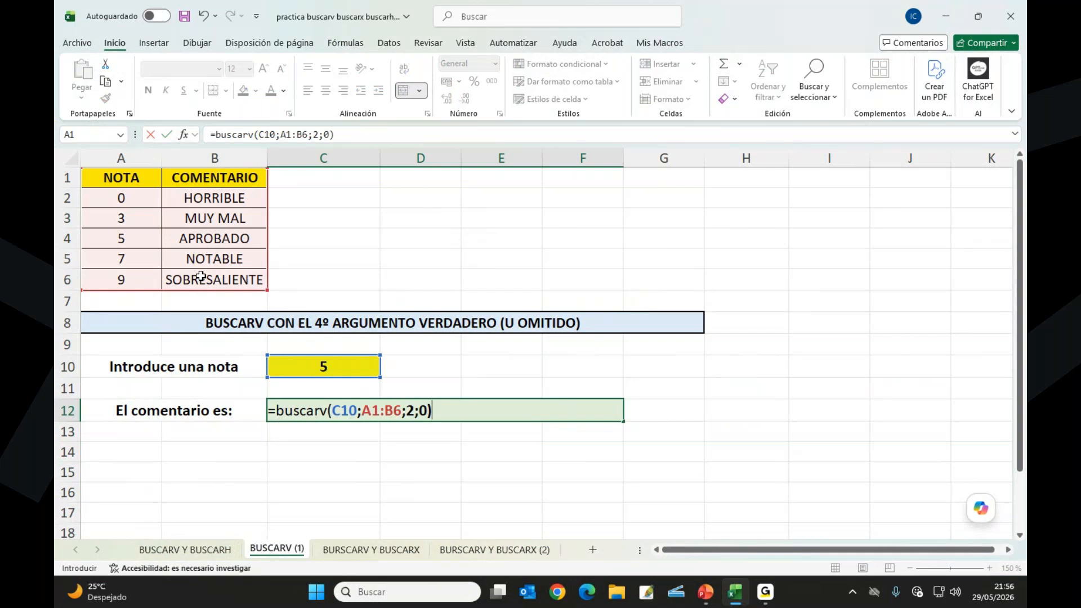
{"action": "key", "text": "Return"}
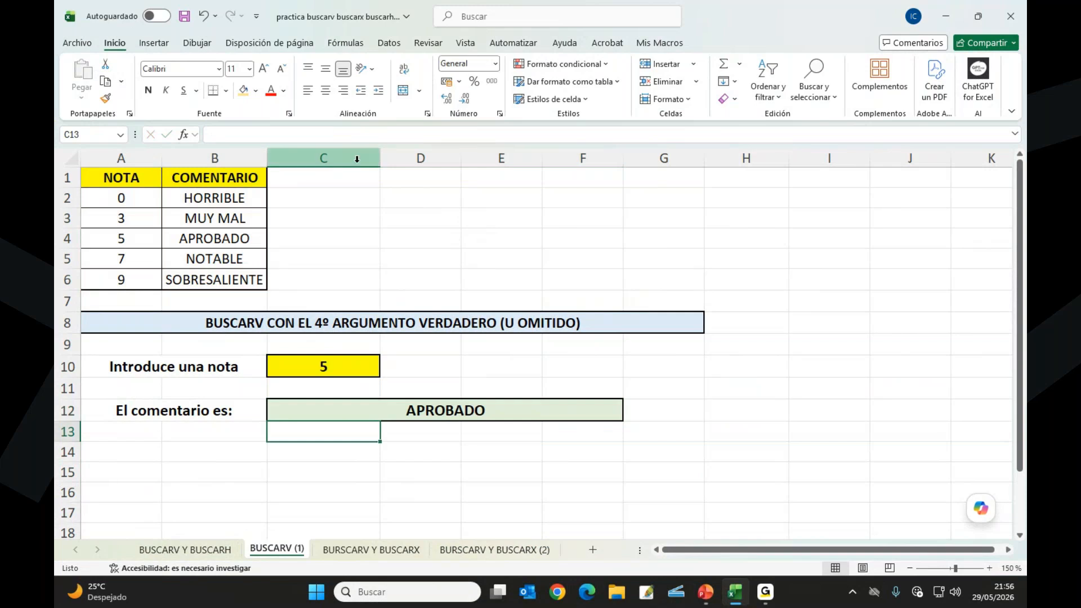
Step: Test the exact-match formula by entering the grades 3, 4 and 4,6 in C10
{"action": "left_click", "coordinate": [336, 367]}
{"action": "type", "text": "3"}
{"action": "key", "text": "Return"}
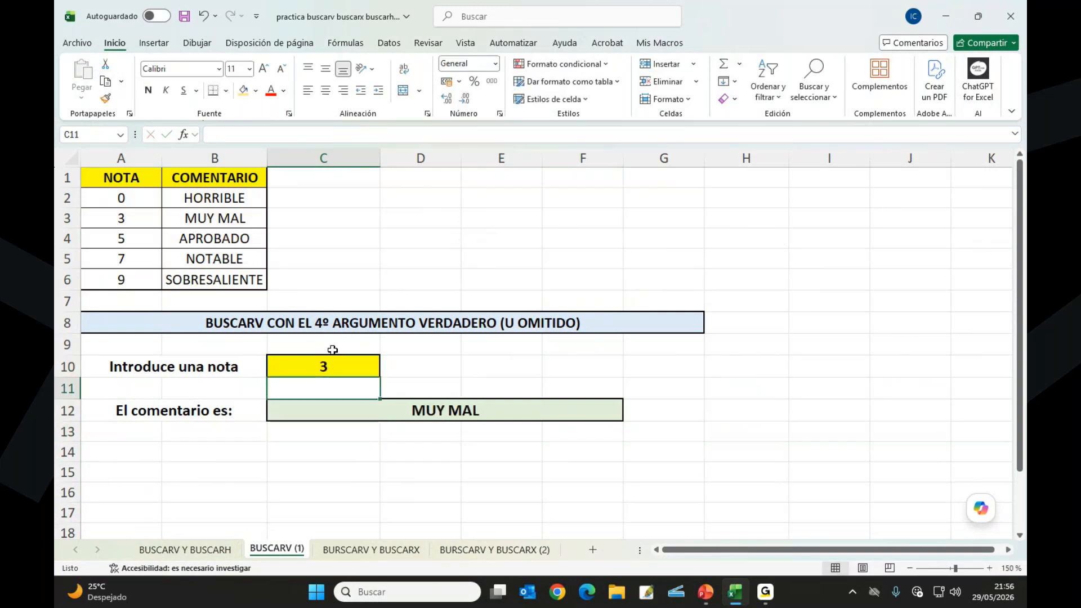
{"action": "left_click", "coordinate": [334, 367]}
{"action": "type", "text": "4"}
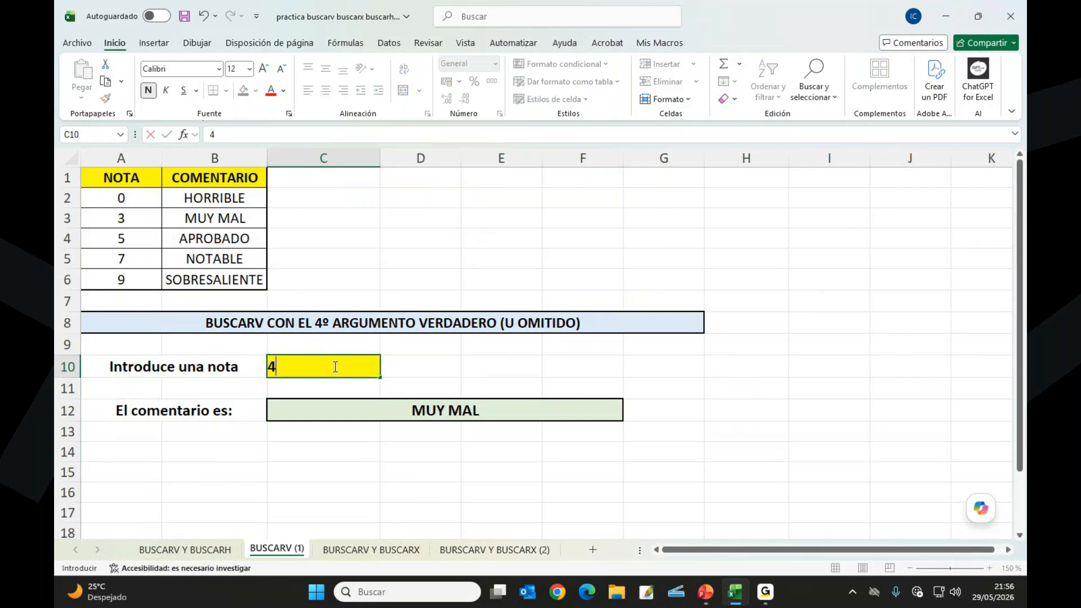
{"action": "key", "text": "Return"}
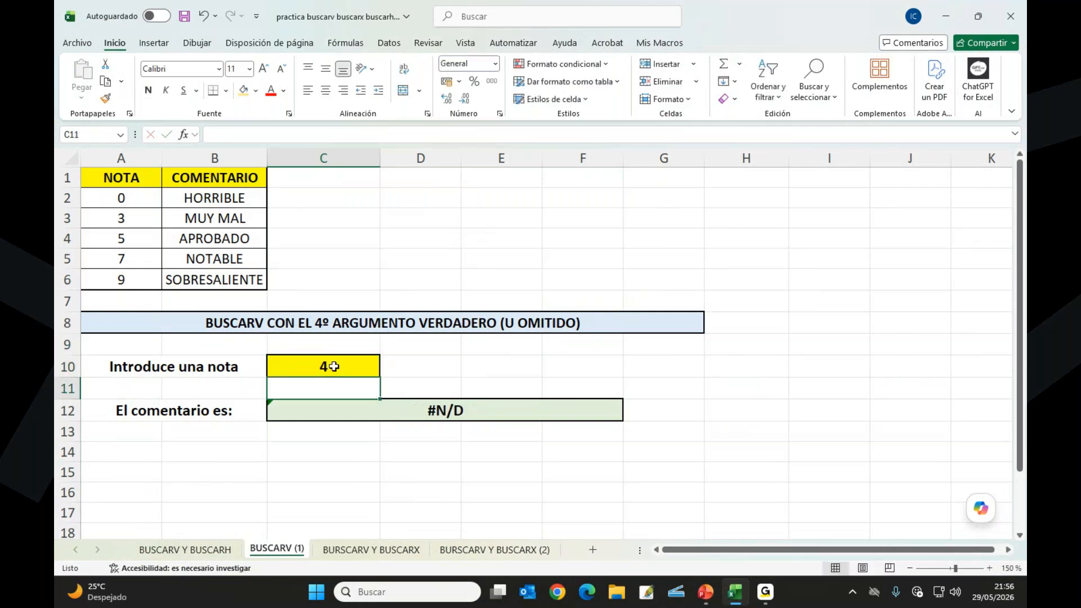
{"action": "left_click", "coordinate": [320, 370]}
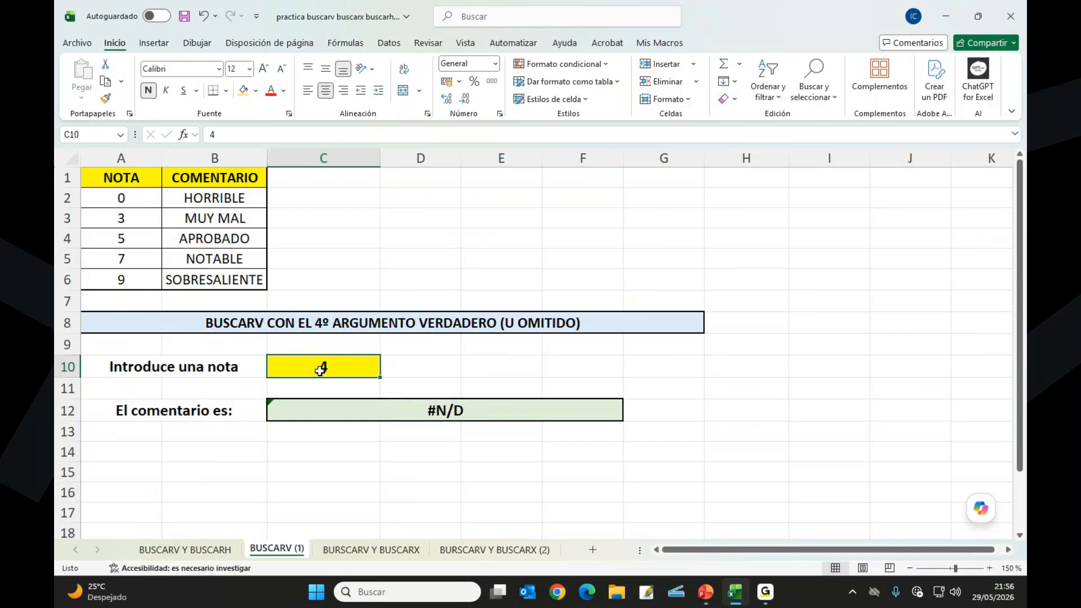
{"action": "type", "text": "4,6"}
{"action": "key", "text": "Return"}
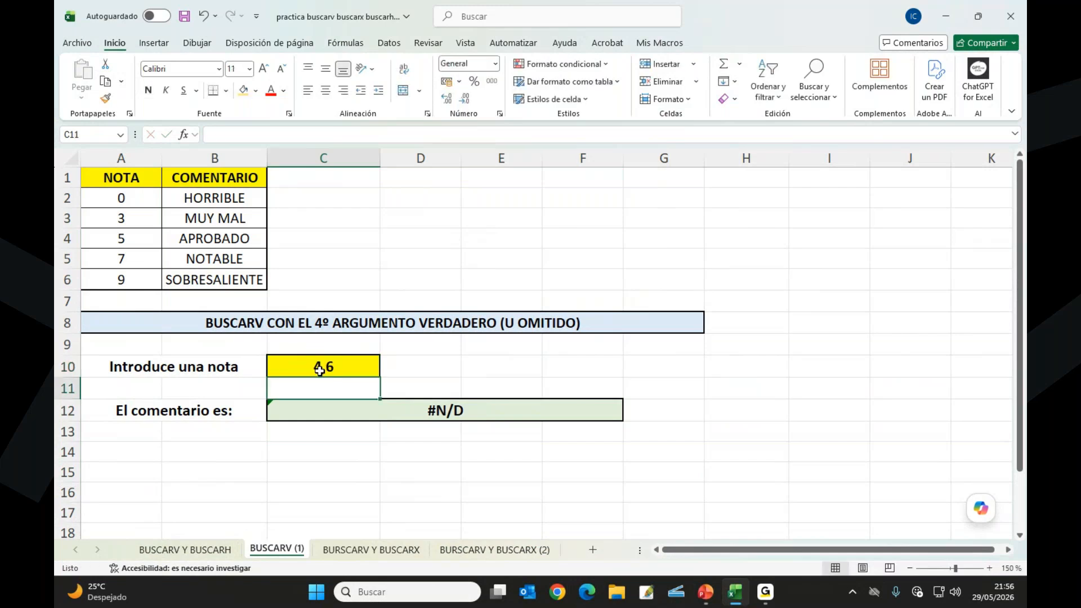
Step: Try 1 as the Rango argument of the BUSCARV formula in C12, and clear the argument so it is omitted
{"action": "left_click", "coordinate": [408, 410]}
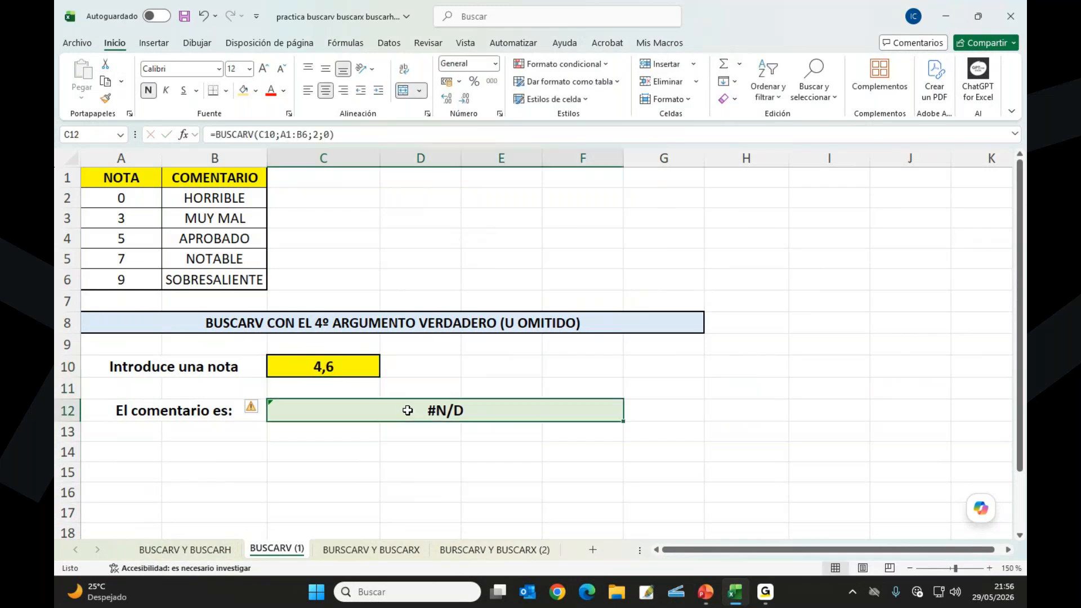
{"action": "double_click", "coordinate": [408, 410]}
{"action": "key", "text": "Right"}
{"action": "key", "text": "Right"}
{"action": "key", "text": "Right"}
{"action": "key", "text": "Right"}
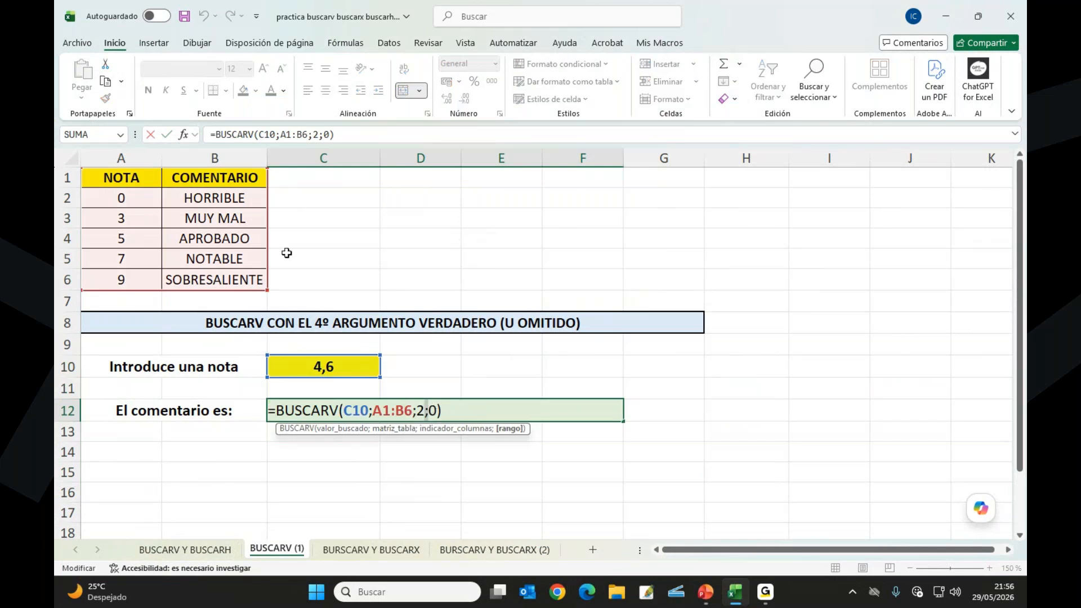
{"action": "left_click", "coordinate": [184, 134]}
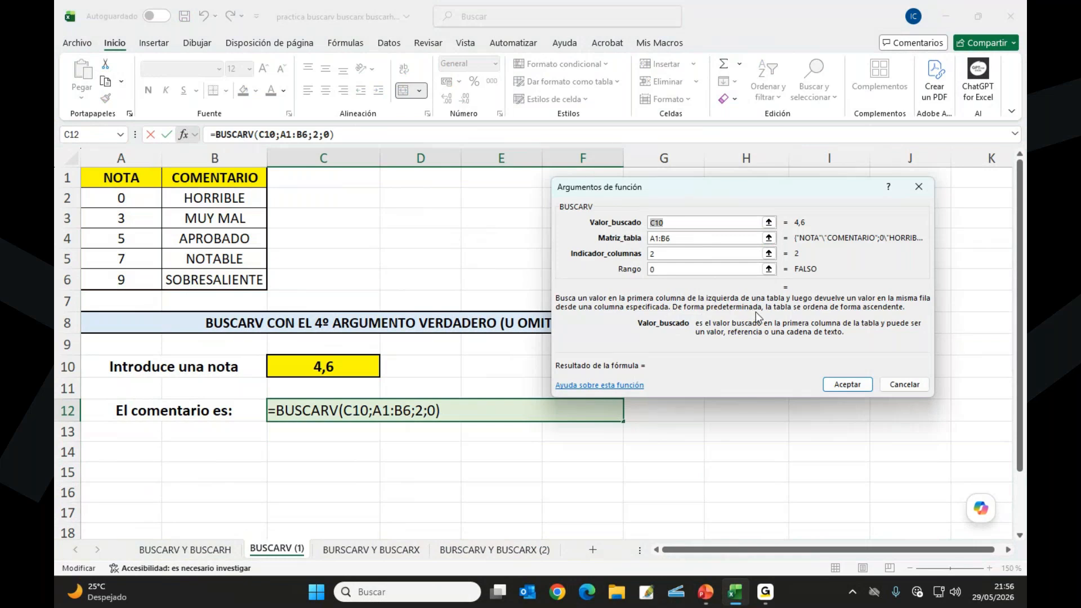
{"action": "left_click", "coordinate": [664, 269]}
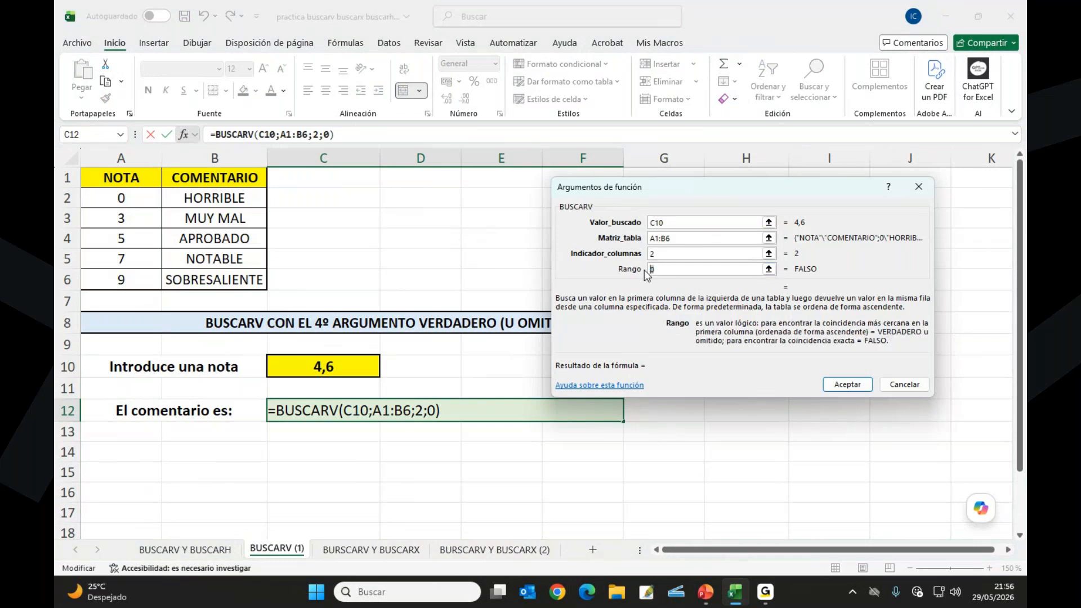
{"action": "key", "text": "BackSpace"}
{"action": "type", "text": "1"}
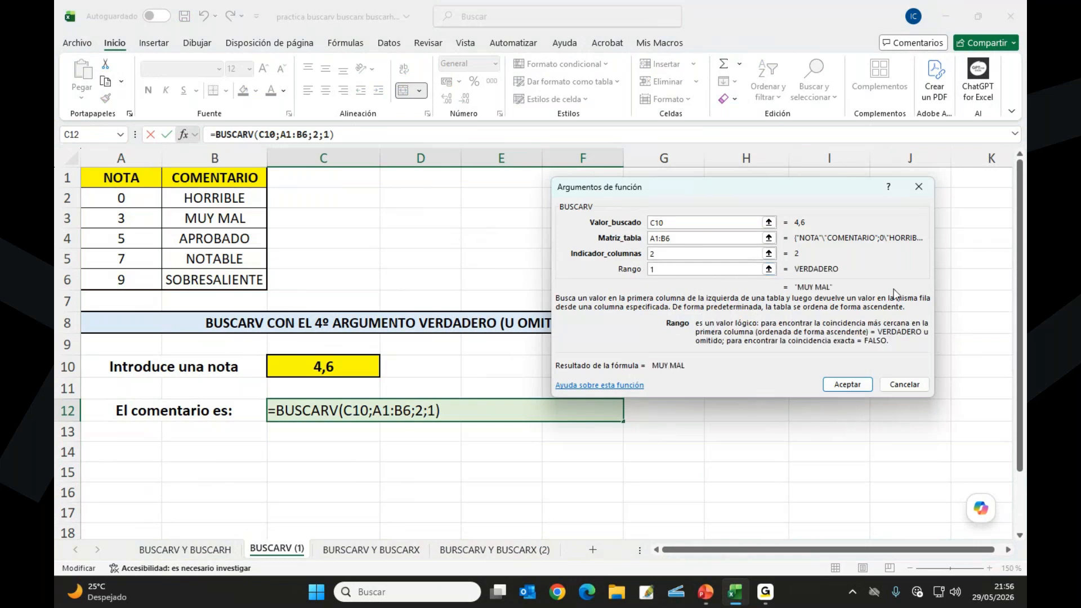
{"action": "key", "text": "BackSpace"}
{"action": "left_click", "coordinate": [845, 384]}
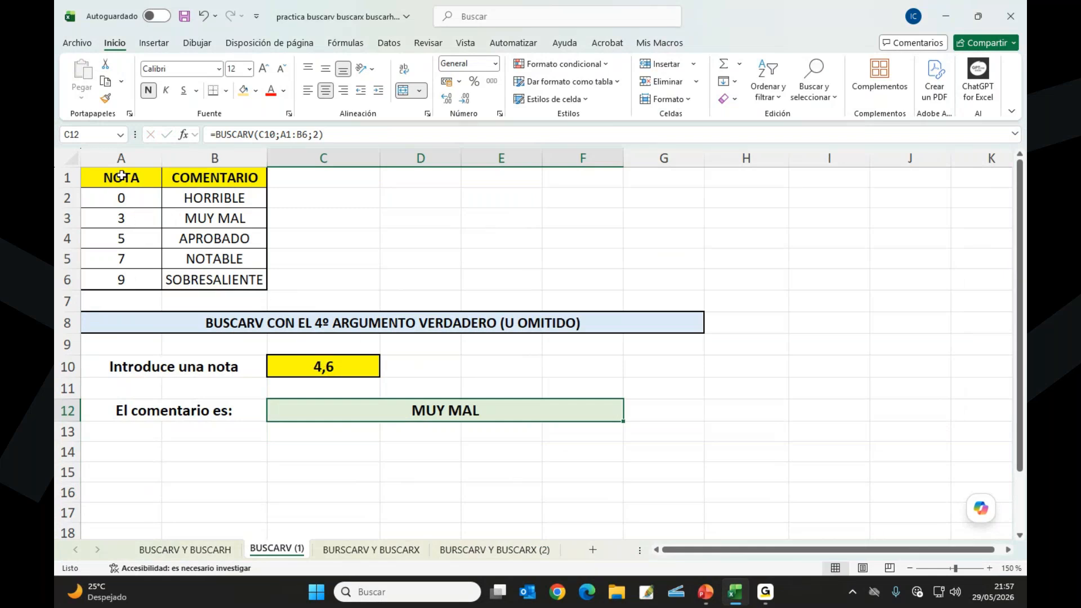
Step: Test the approximate lookup by setting the grade in C10 to 4,9, comparing it with the table rows for grades 0 and 3
{"action": "left_click", "coordinate": [117, 199]}
{"action": "left_click_drag", "start_coordinate": [118, 204], "coordinate": [224, 220]}
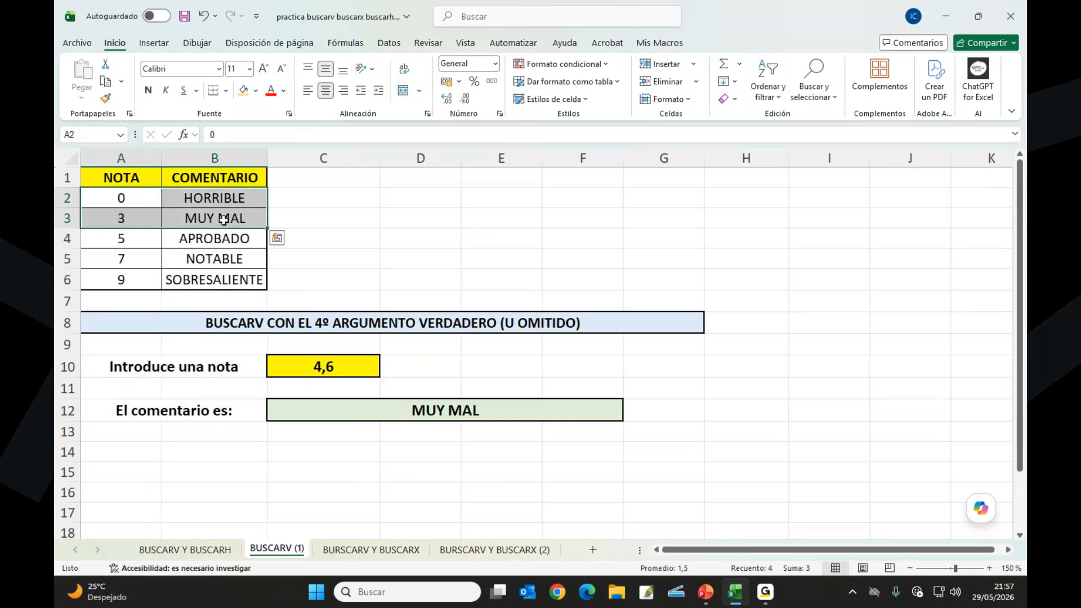
{"action": "left_click", "coordinate": [326, 366]}
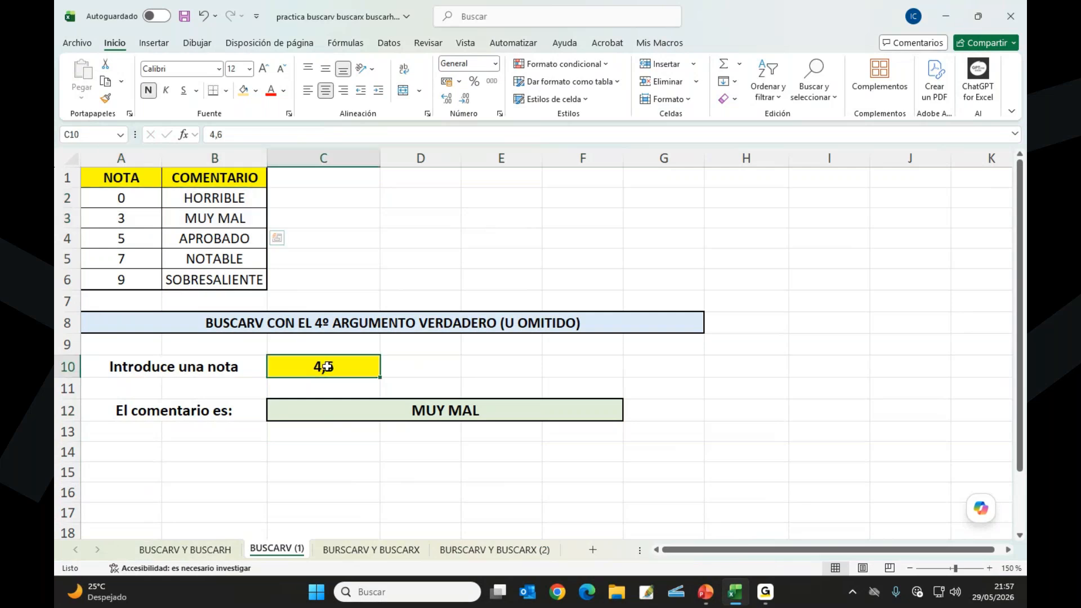
{"action": "type", "text": "4,9"}
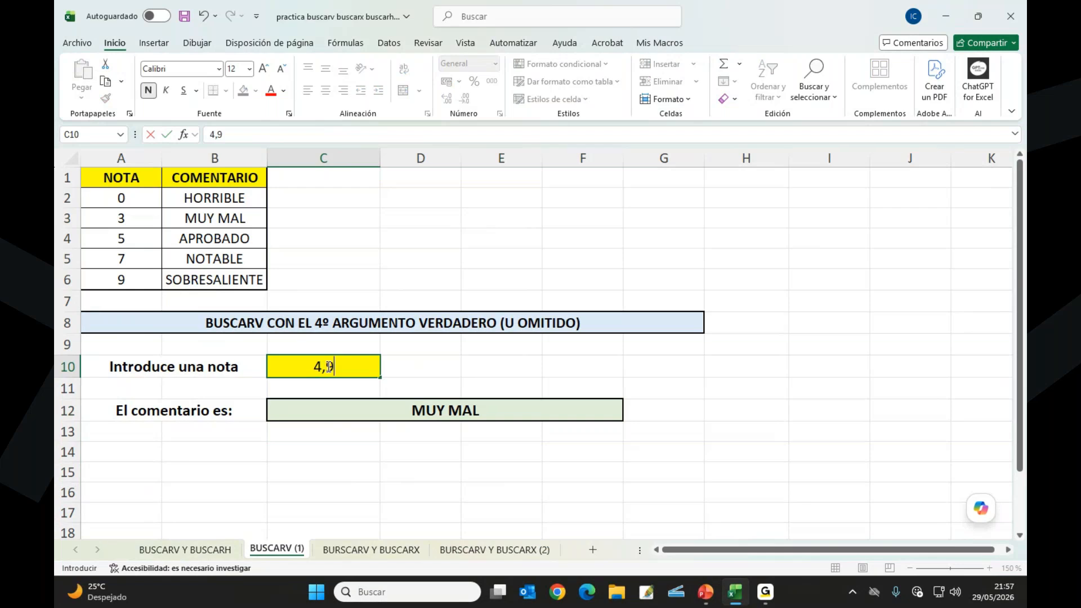
{"action": "key", "text": "Return"}
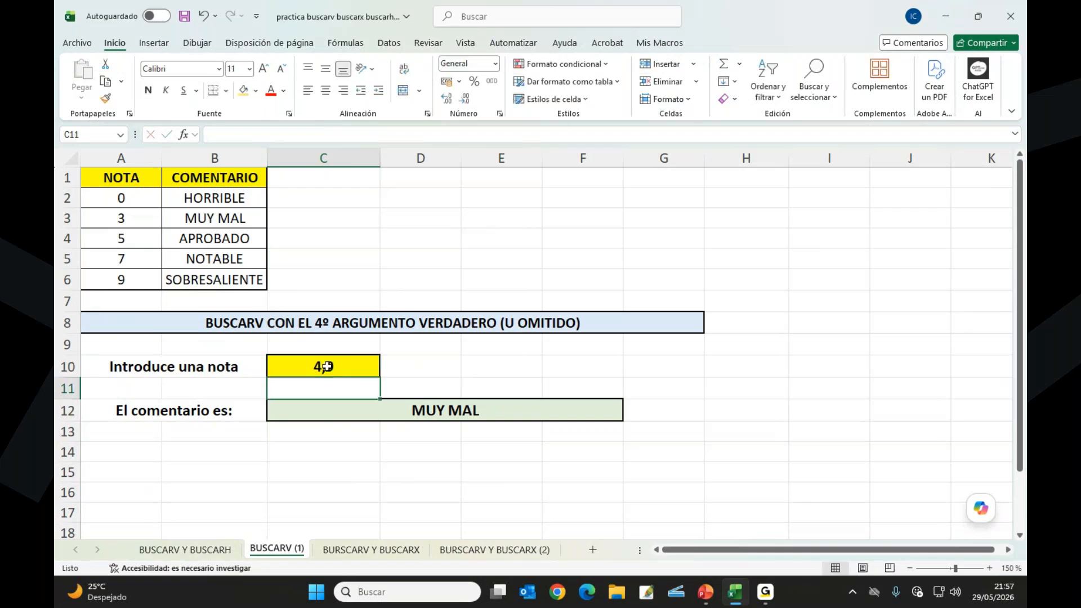
{"action": "left_click_drag", "start_coordinate": [111, 195], "coordinate": [189, 225]}
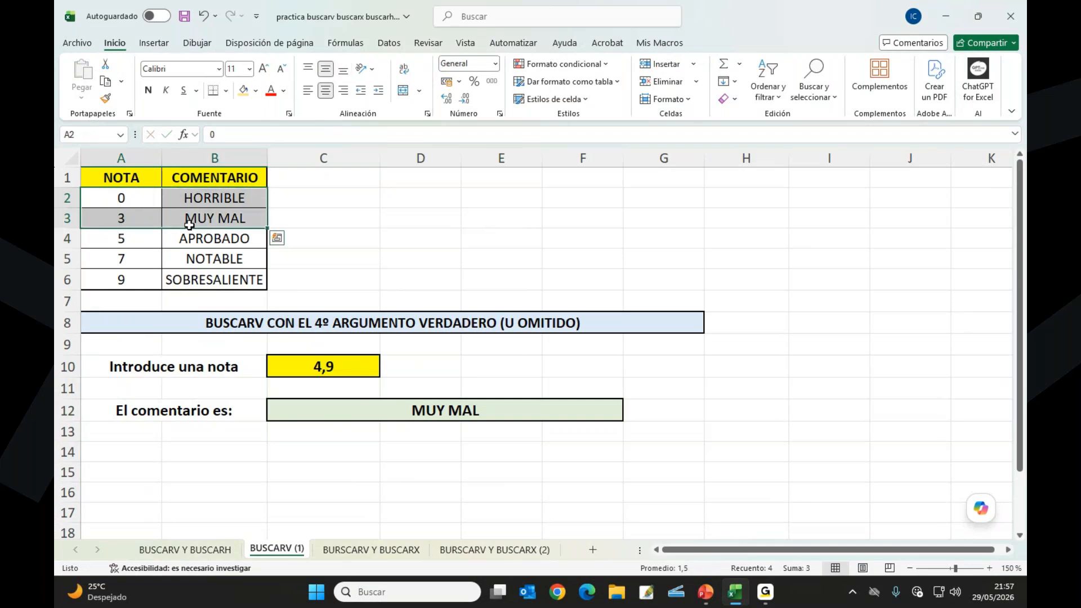
Step: Set the grade in C10 to 5,1 and compare it with the table rows for grades 0 to 5
{"action": "left_click", "coordinate": [320, 366]}
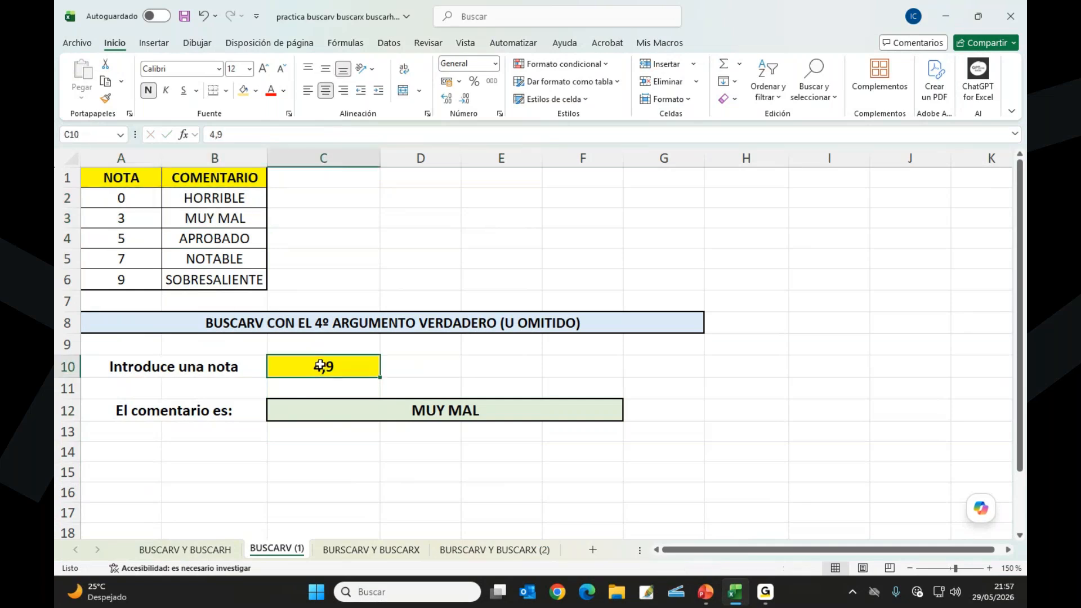
{"action": "type", "text": "5,1"}
{"action": "key", "text": "Return"}
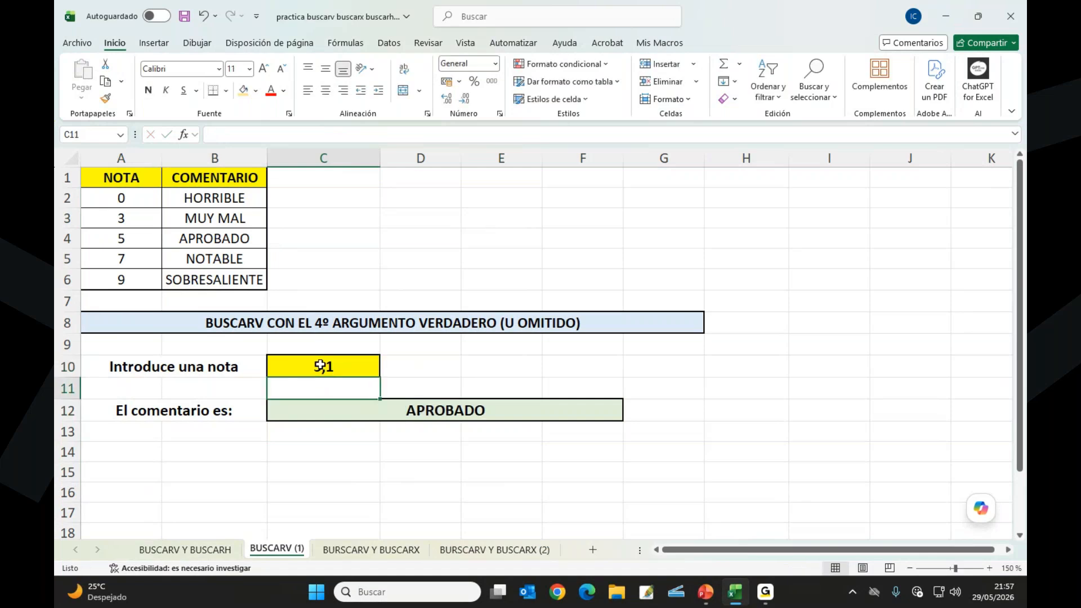
{"action": "left_click_drag", "start_coordinate": [134, 200], "coordinate": [213, 239]}
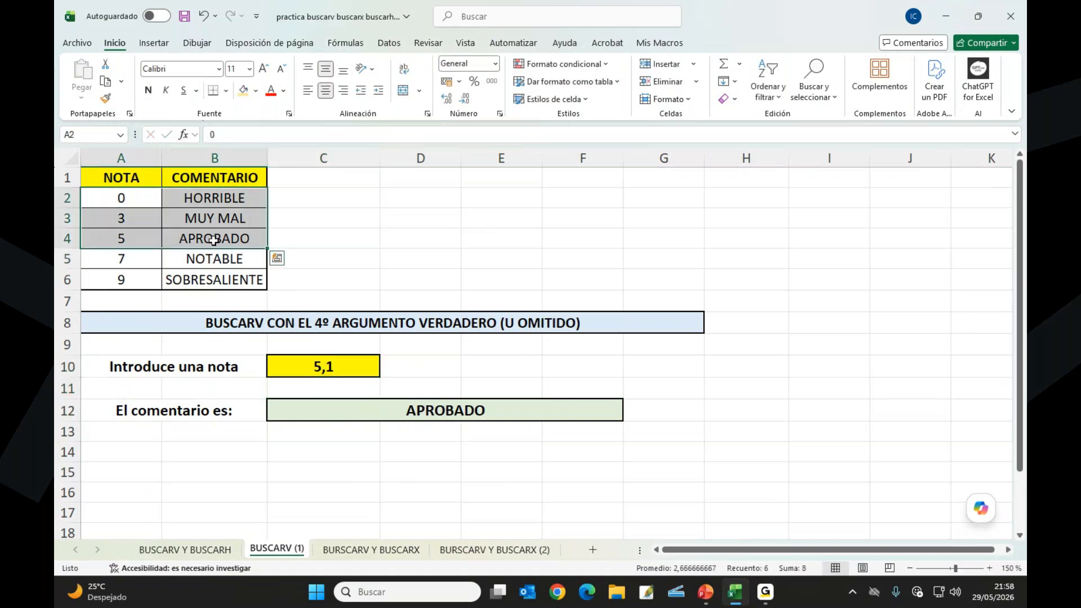
Step: Review the arguments of the BUSCARV formula in C12, focusing on the empty Rango argument, and leave the formula unchanged
{"action": "double_click", "coordinate": [450, 414]}
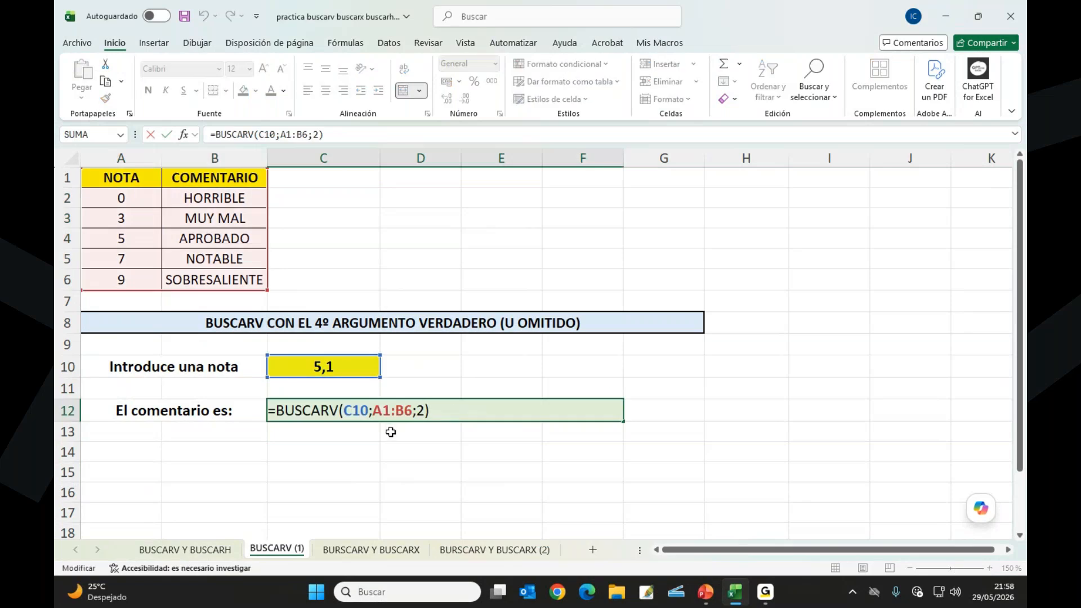
{"action": "left_click", "coordinate": [187, 133]}
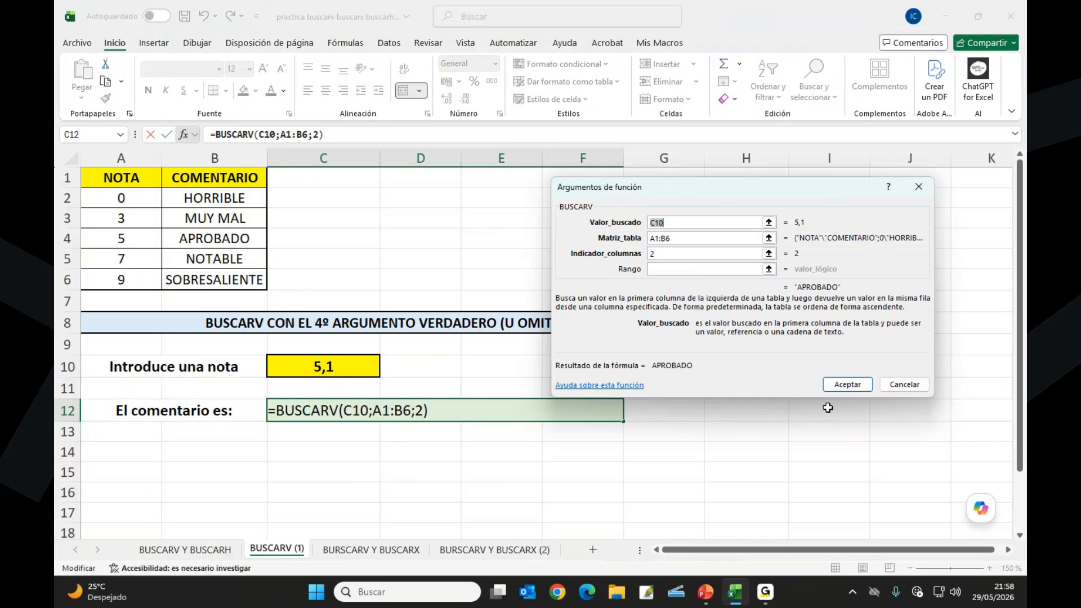
{"action": "left_click", "coordinate": [900, 387]}
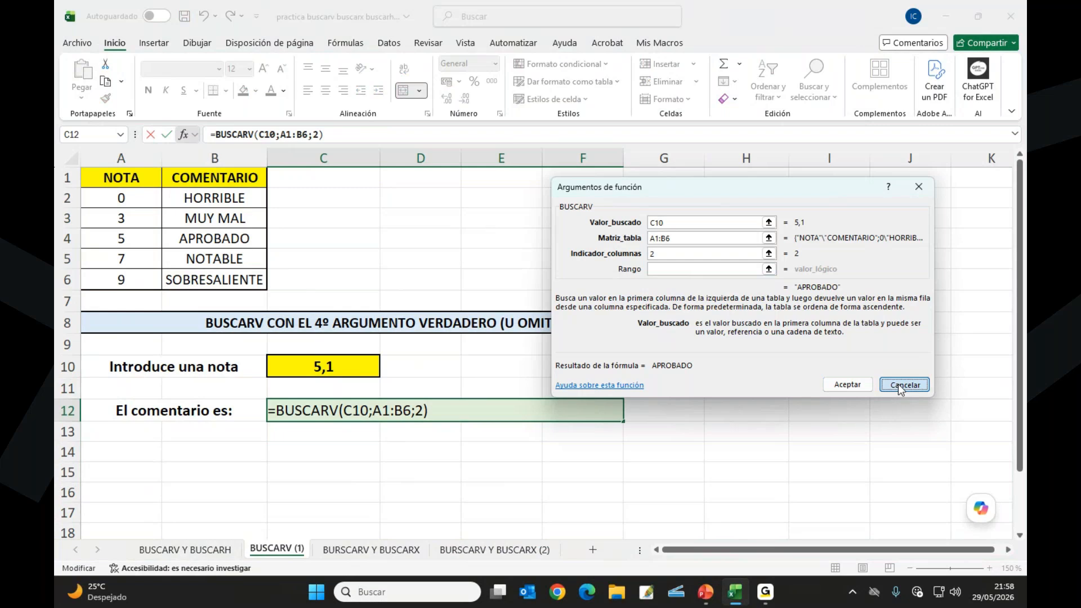
{"action": "left_click", "coordinate": [900, 387]}
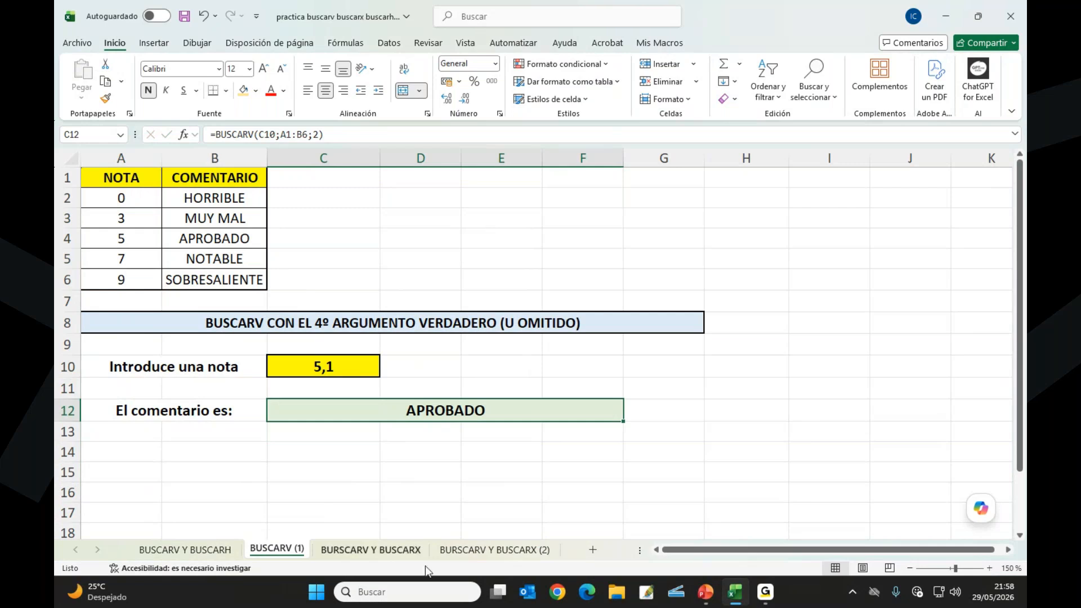
Step: Go to the BURSCARV Y BUSCARX sheet and examine the employee table, the name list in D12 and the column number in D13
{"action": "left_click", "coordinate": [387, 551]}
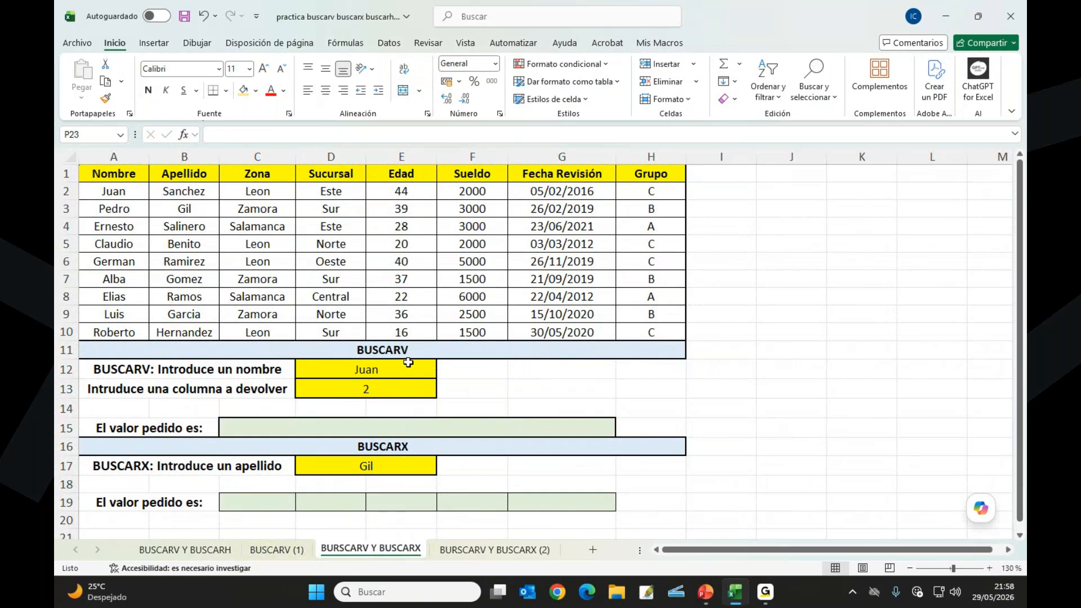
{"action": "left_click_drag", "start_coordinate": [114, 168], "coordinate": [654, 335]}
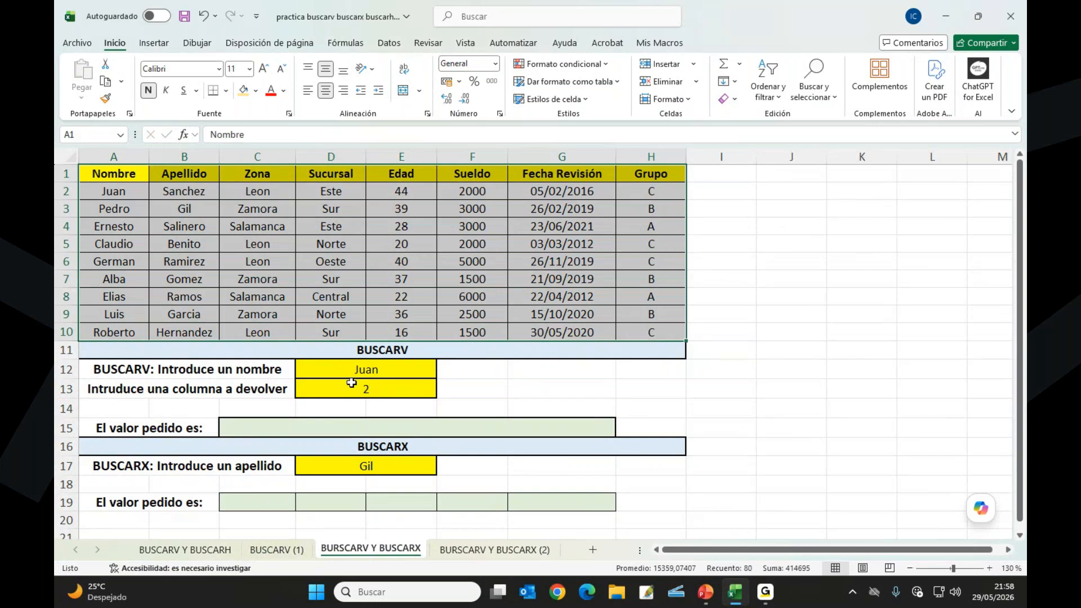
{"action": "left_click", "coordinate": [365, 369]}
{"action": "left_click", "coordinate": [443, 372]}
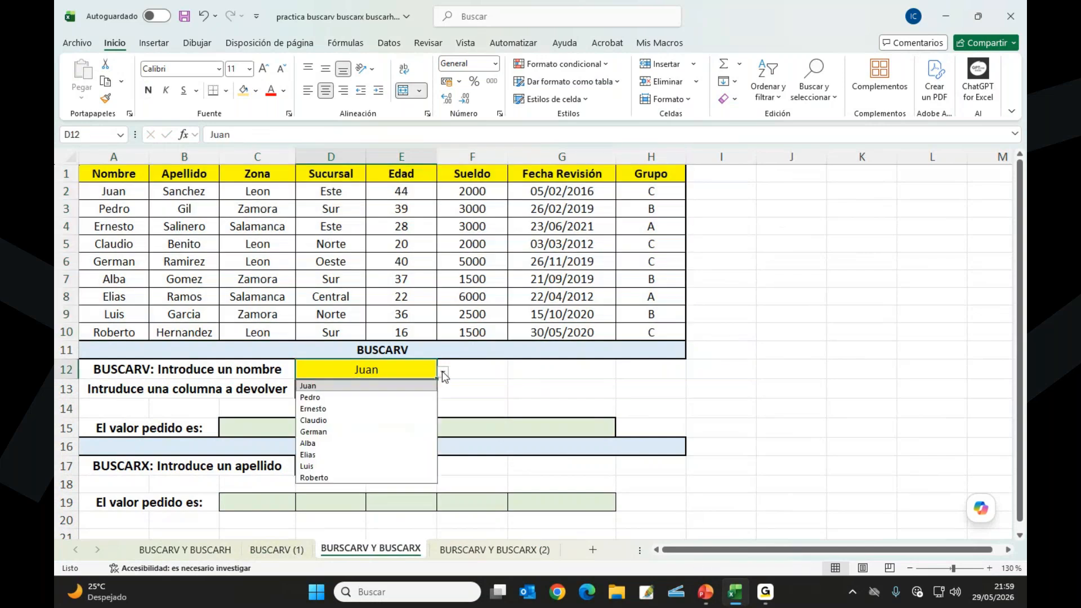
{"action": "left_click", "coordinate": [384, 374]}
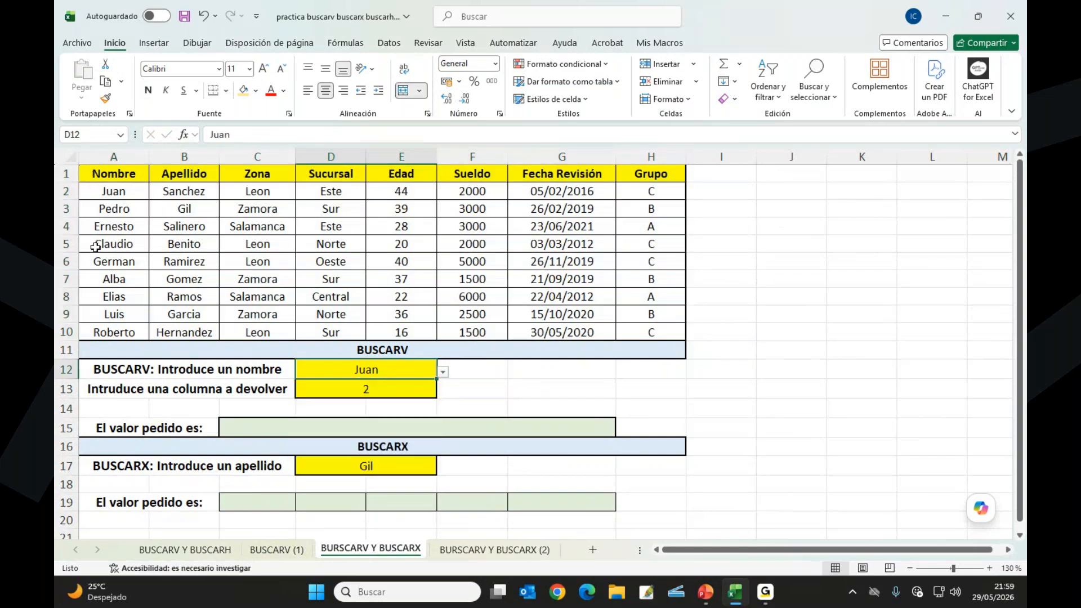
{"action": "left_click", "coordinate": [388, 389]}
Step: Enter =BUSCARV(D12;A1:H10;D13;0) in C15 and compare the result with the name and surname in row 2 of the employee table
{"action": "left_click", "coordinate": [354, 427]}
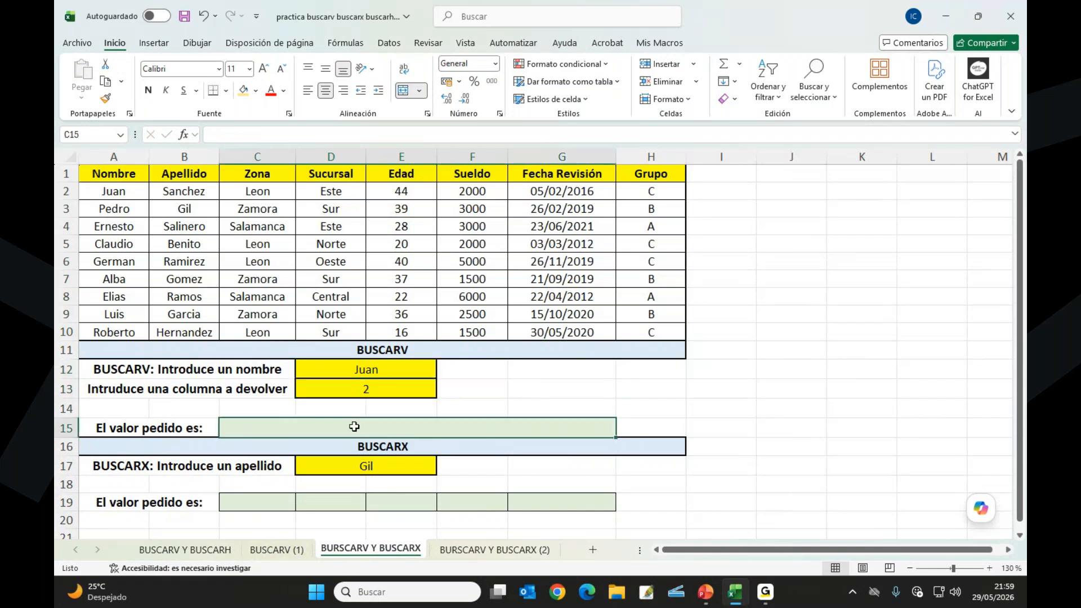
{"action": "type", "text": "=buscar"}
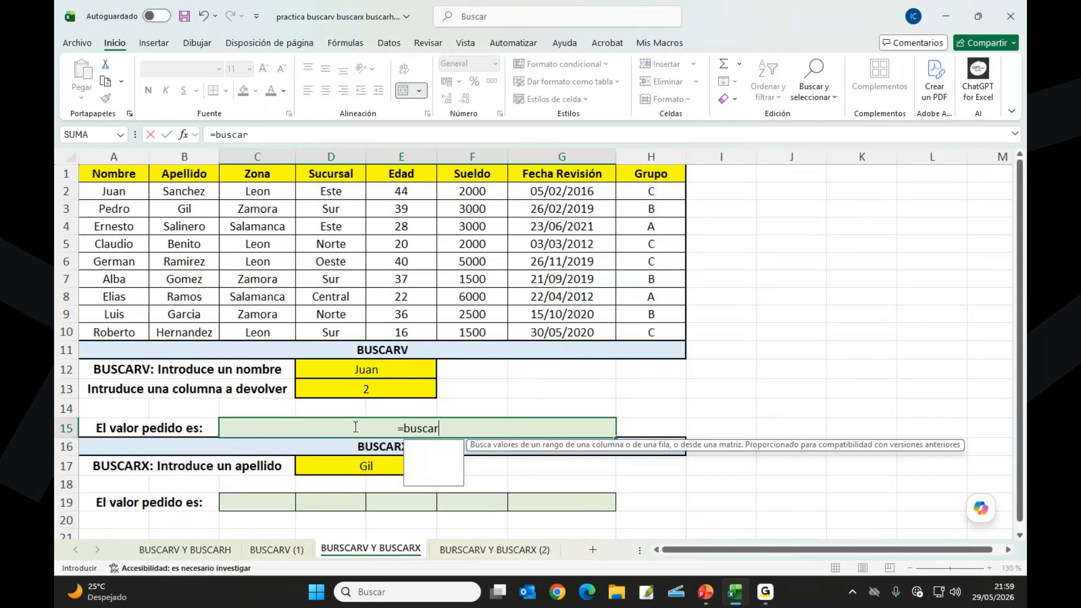
{"action": "type", "text": "v("}
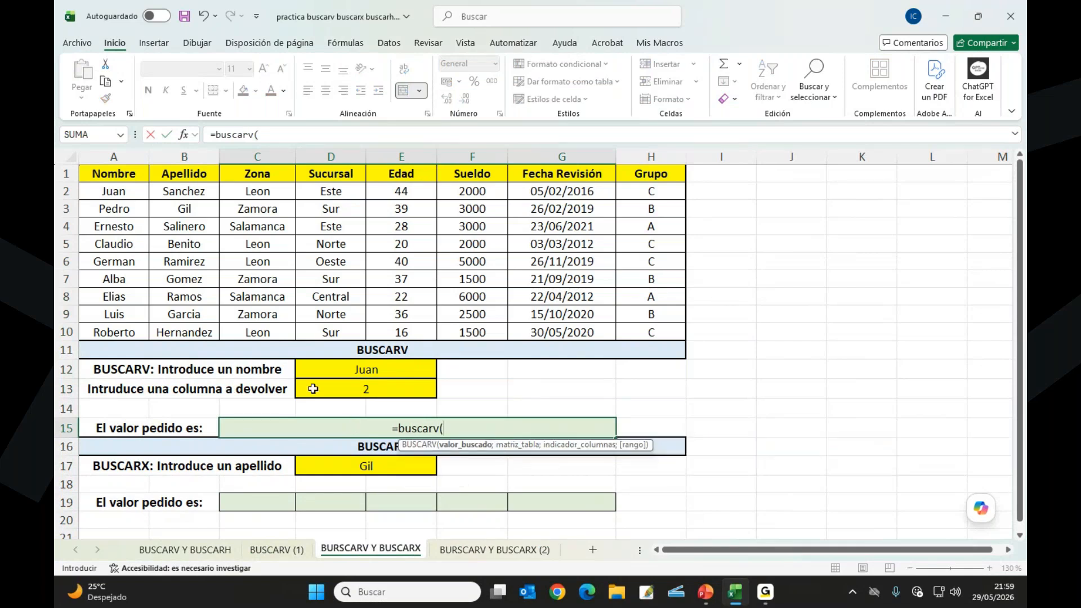
{"action": "left_click", "coordinate": [379, 367]}
{"action": "type", "text": ";"}
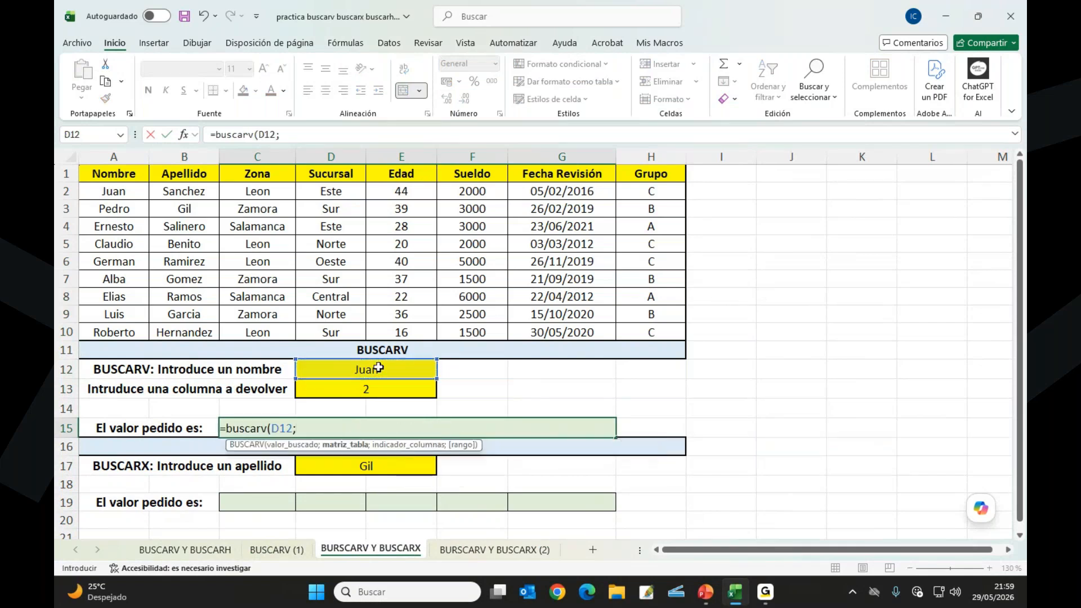
{"action": "left_click_drag", "start_coordinate": [111, 176], "coordinate": [651, 331]}
{"action": "type", "text": ";"}
{"action": "left_click", "coordinate": [331, 392]}
{"action": "type", "text": ";0)"}
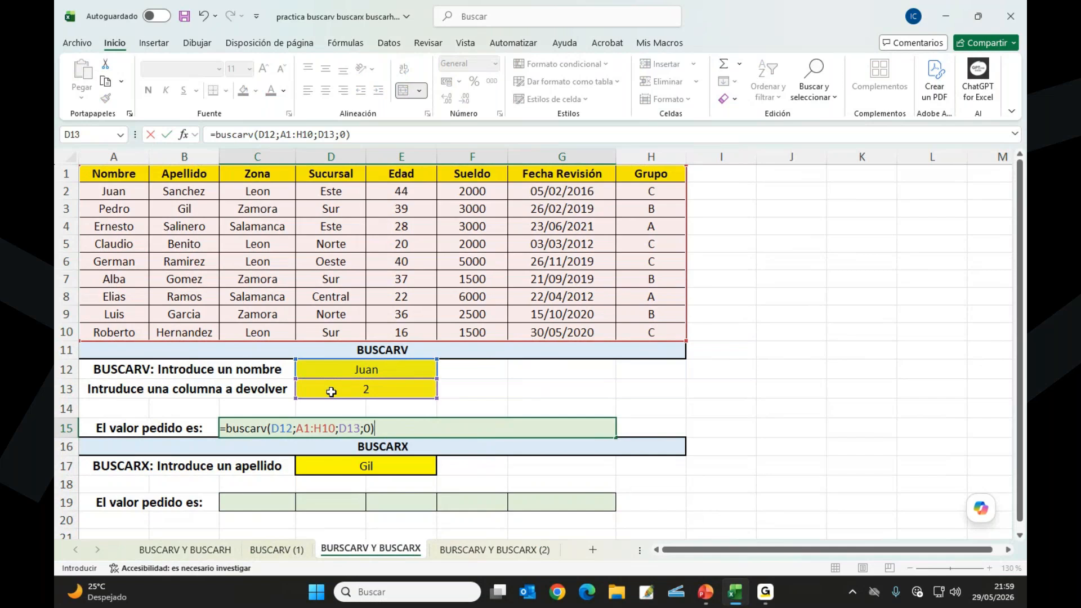
{"action": "key", "text": "Return"}
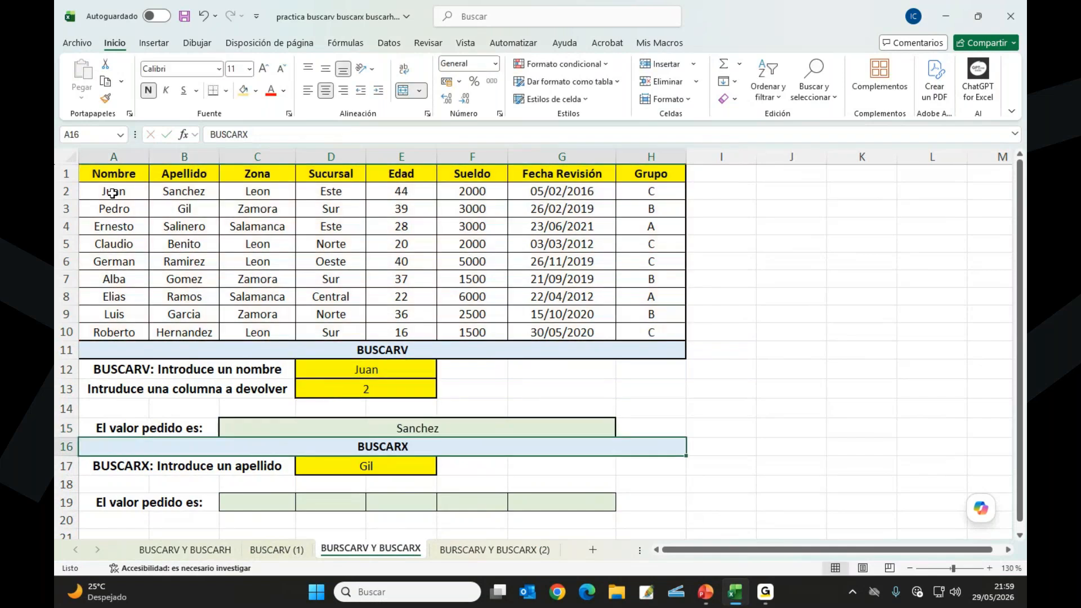
{"action": "left_click_drag", "start_coordinate": [114, 191], "coordinate": [179, 194]}
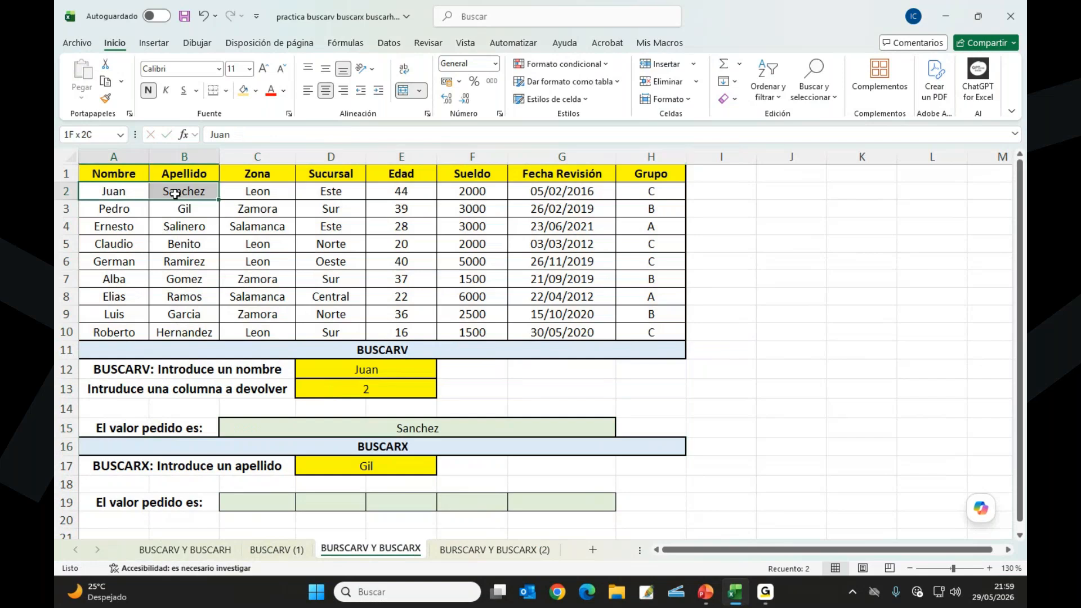
Step: Set the column to return in D13 to 4 and compare the result with A2:D2 of the employee table
{"action": "left_click", "coordinate": [375, 394]}
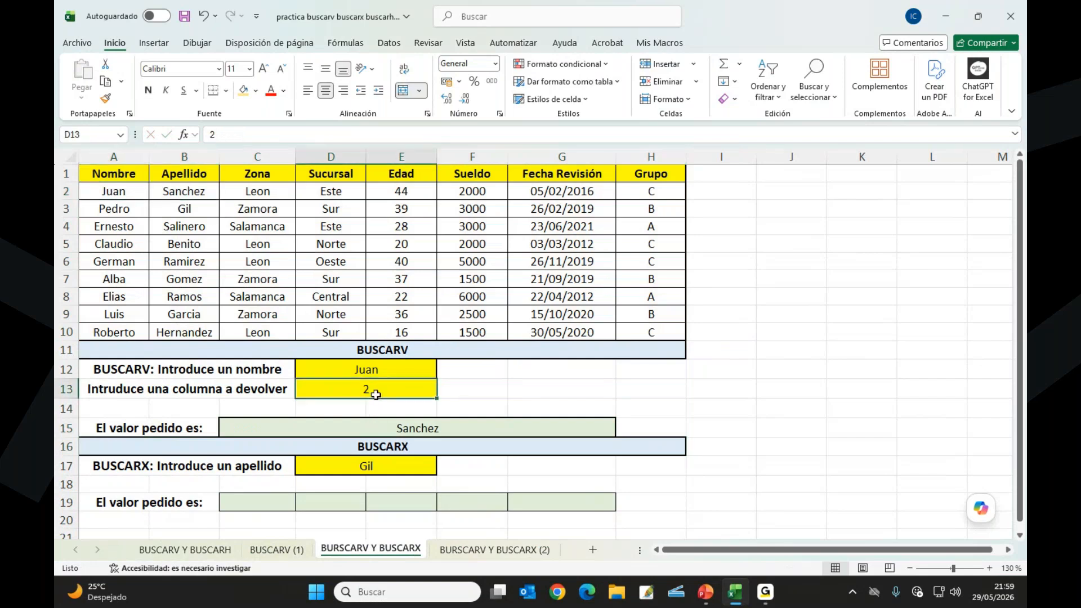
{"action": "type", "text": "4"}
{"action": "key", "text": "Return"}
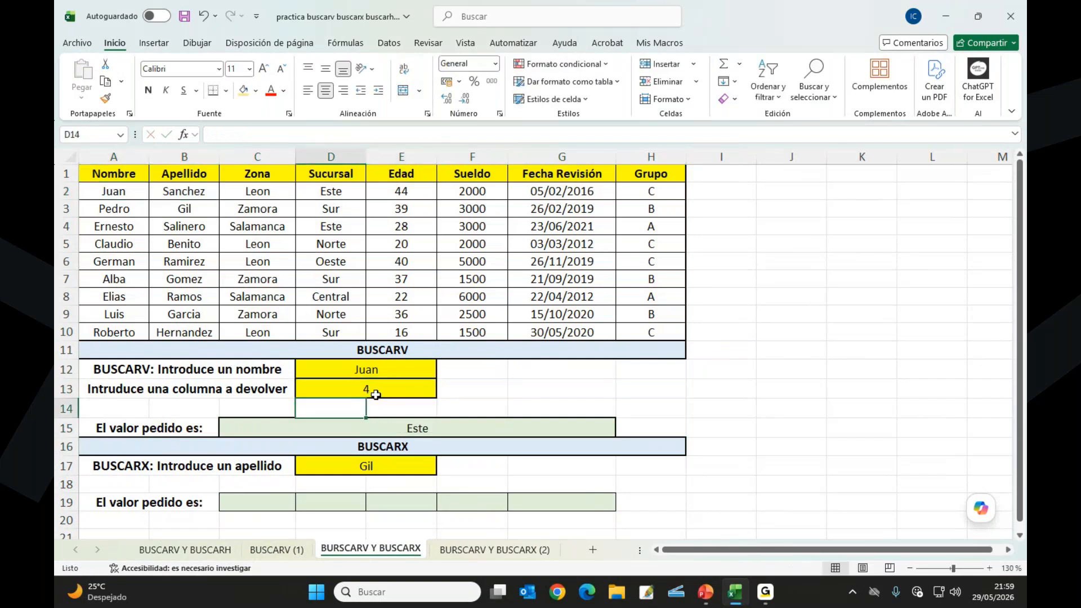
{"action": "left_click_drag", "start_coordinate": [112, 195], "coordinate": [338, 193]}
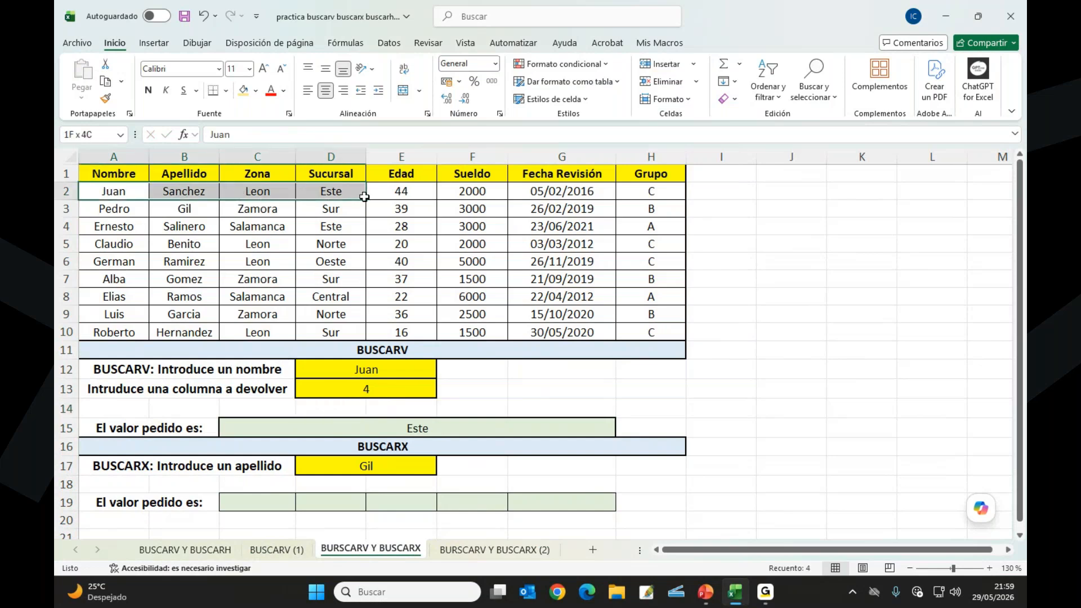
Step: Choose the first name from table row 5 in D12's list, check it against A5:D5, and make the C15 result bold
{"action": "left_click", "coordinate": [414, 364]}
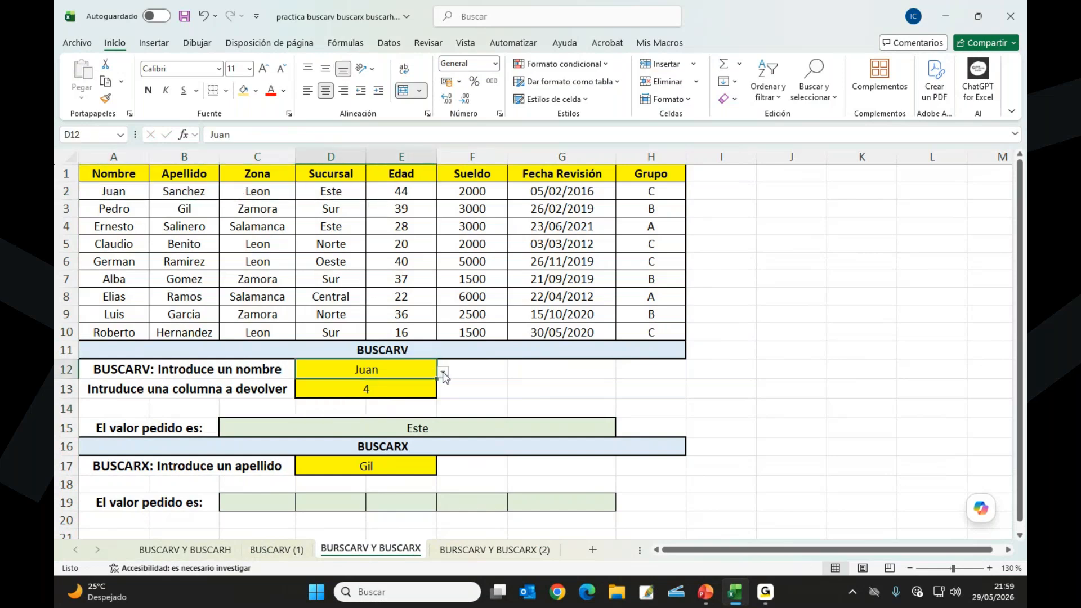
{"action": "left_click", "coordinate": [442, 371]}
{"action": "left_click", "coordinate": [338, 420]}
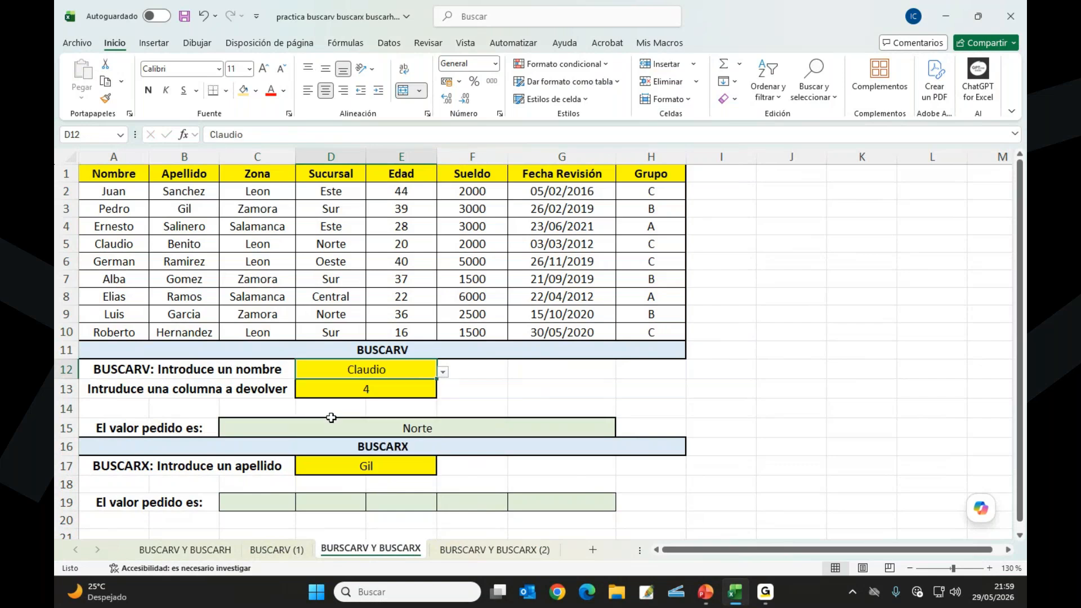
{"action": "left_click_drag", "start_coordinate": [116, 248], "coordinate": [330, 245]}
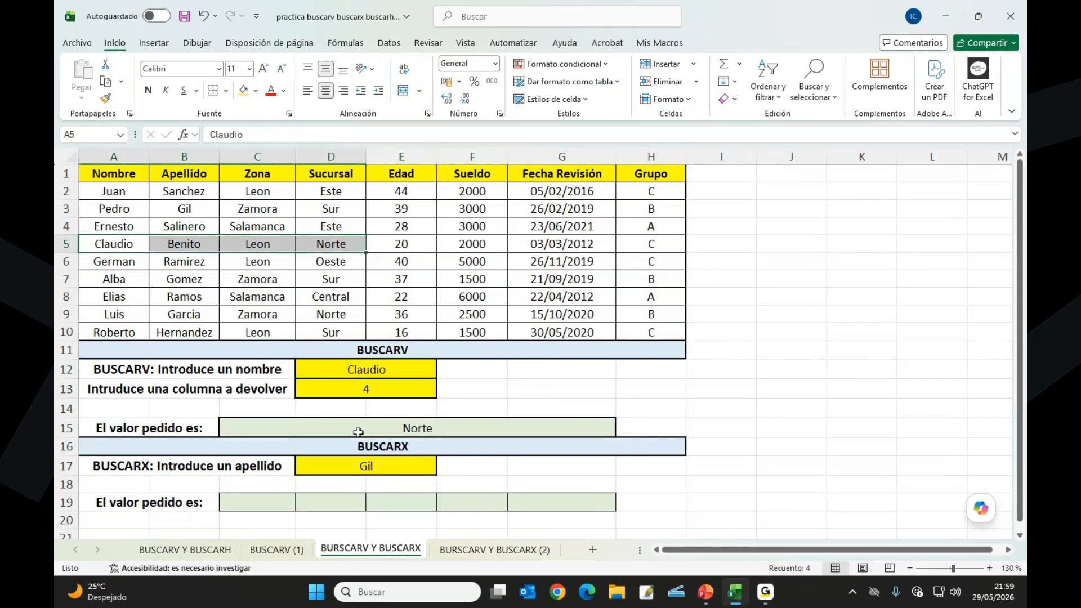
{"action": "left_click", "coordinate": [408, 427]}
{"action": "left_click", "coordinate": [148, 90]}
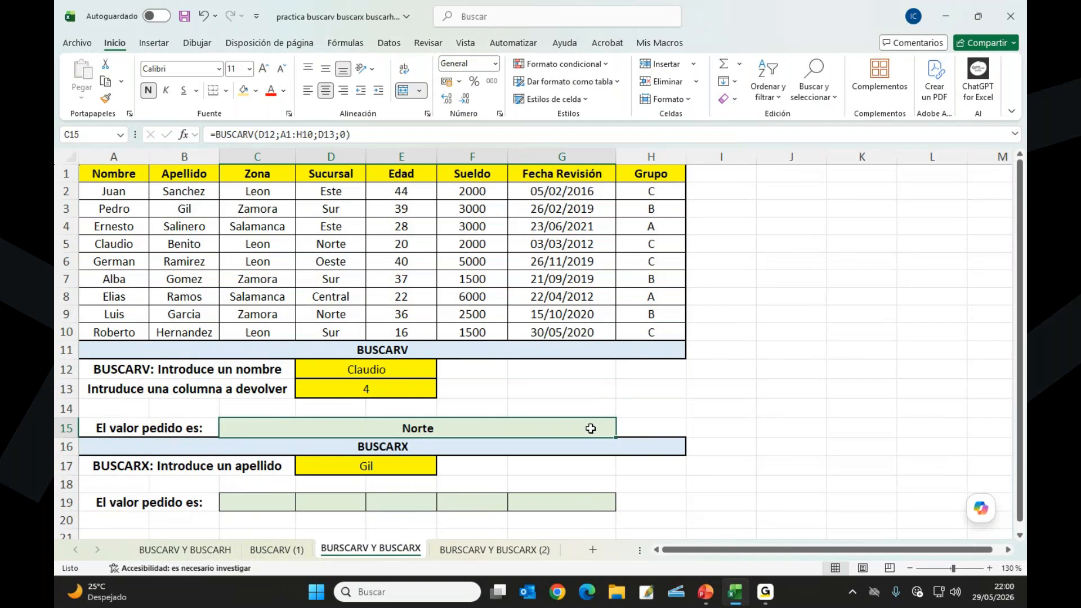
Step: Check the surname list in D17, then start a BUSCARX formula in C19 and review its function arguments
{"action": "left_click", "coordinate": [376, 467]}
{"action": "left_click", "coordinate": [443, 468]}
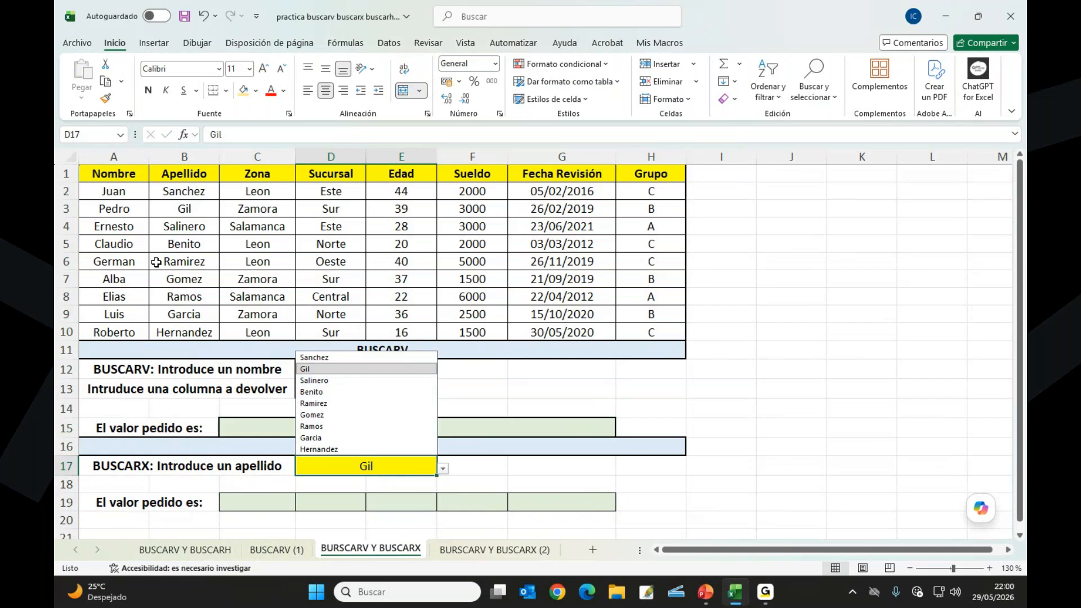
{"action": "left_click", "coordinate": [242, 501]}
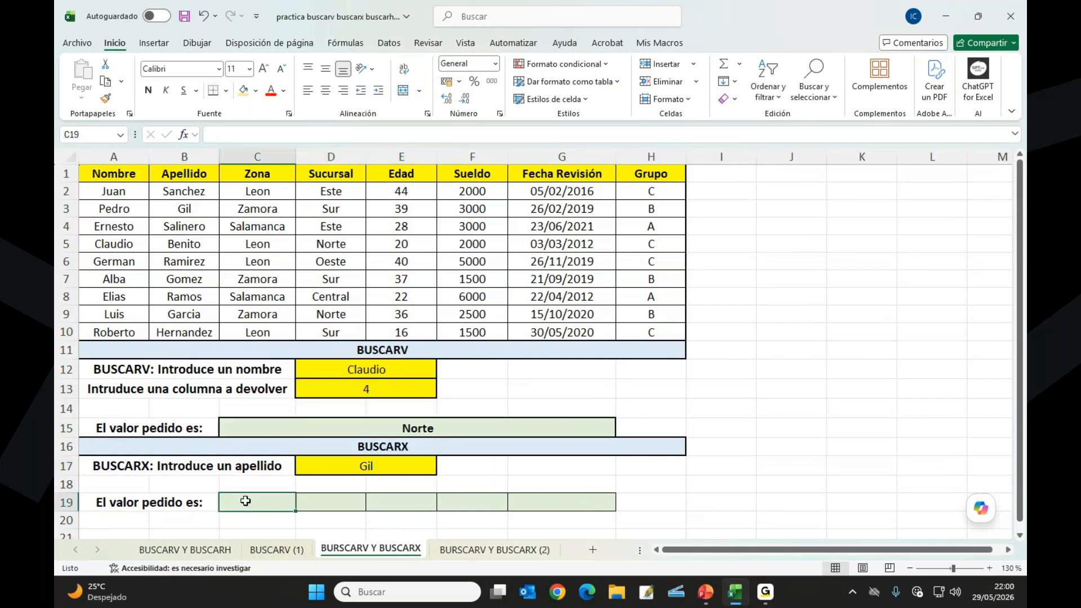
{"action": "type", "text": "=buscar"}
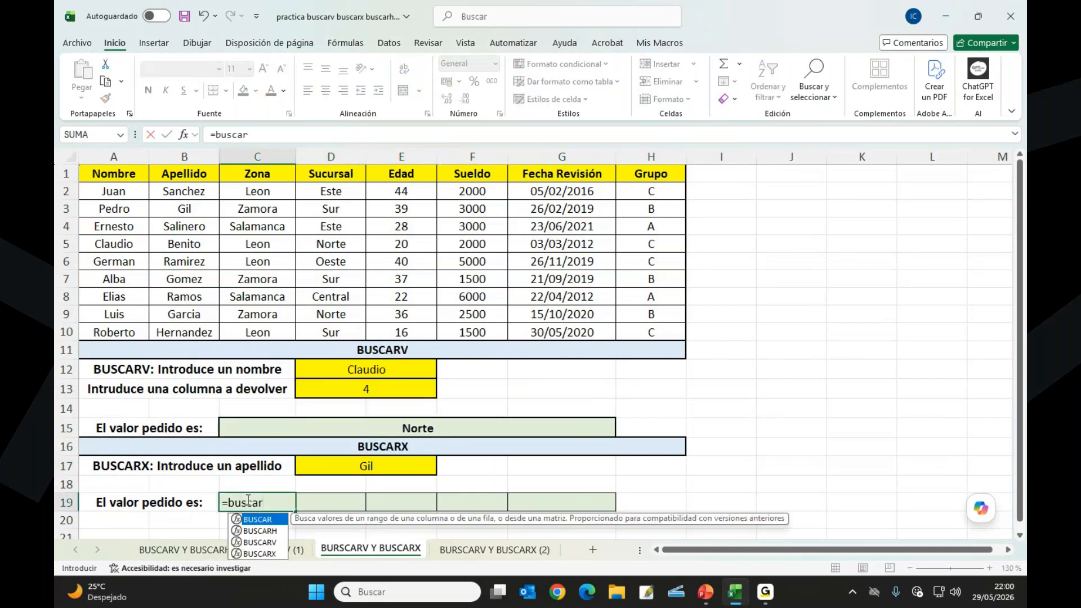
{"action": "type", "text": "x("}
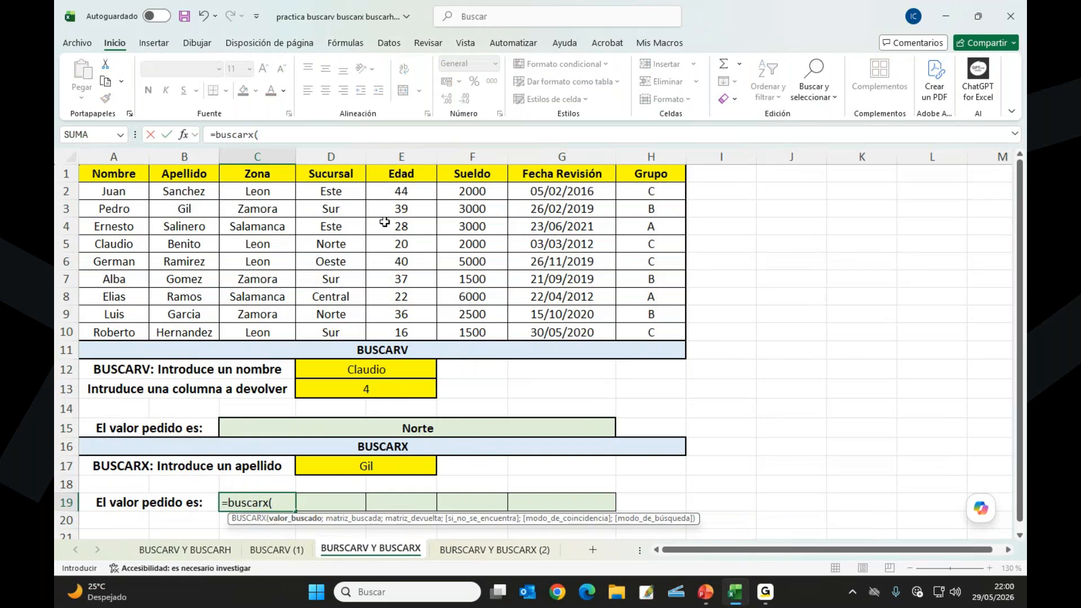
{"action": "left_click", "coordinate": [188, 133]}
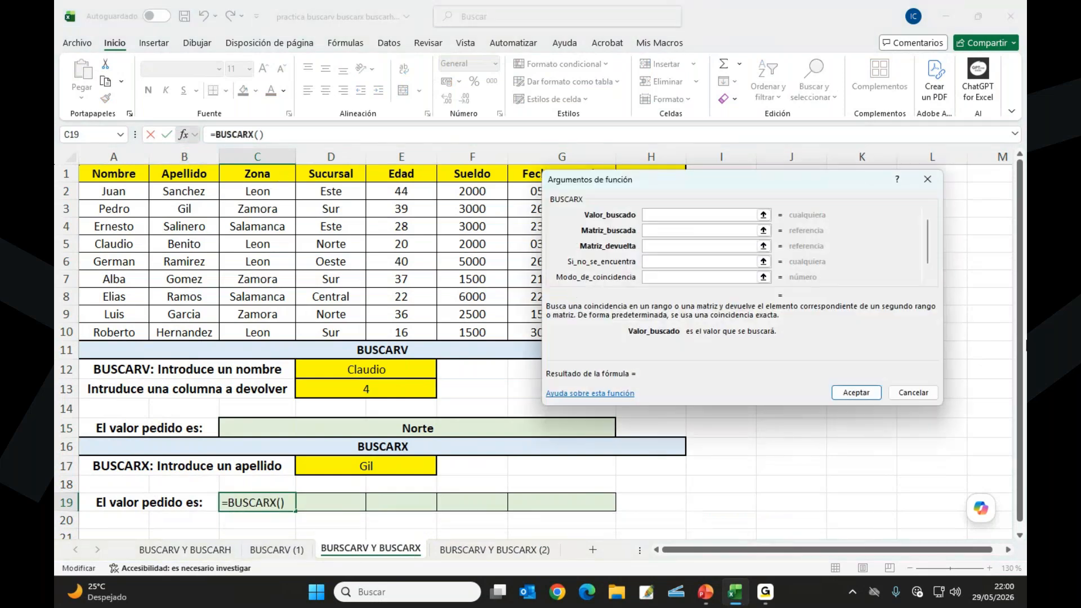
{"action": "left_click", "coordinate": [927, 279]}
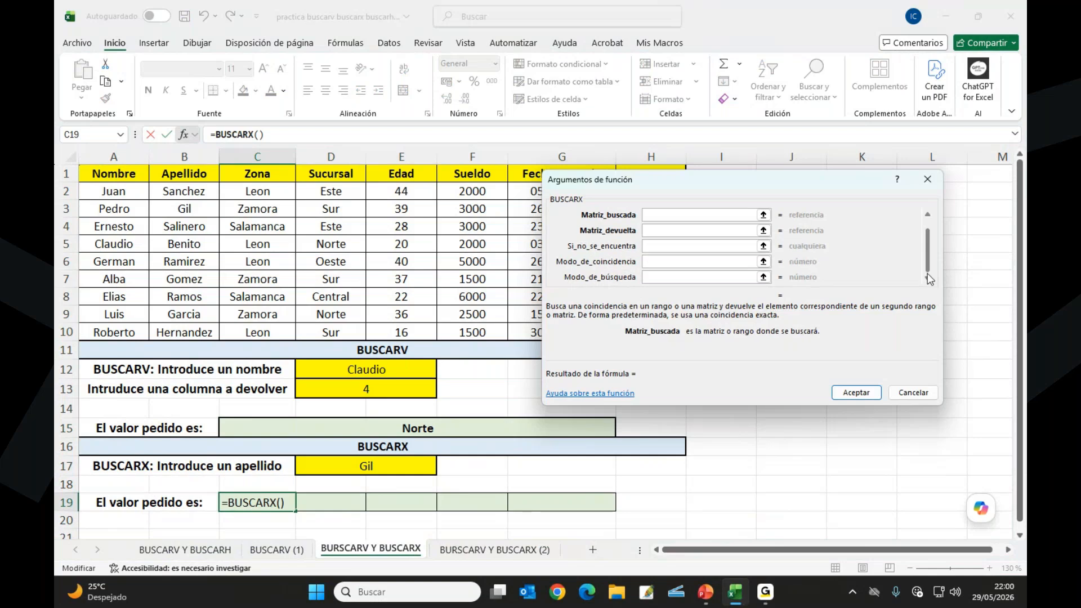
{"action": "scroll", "coordinate": [926, 231], "scroll_direction": "up", "scroll_amount": 1}
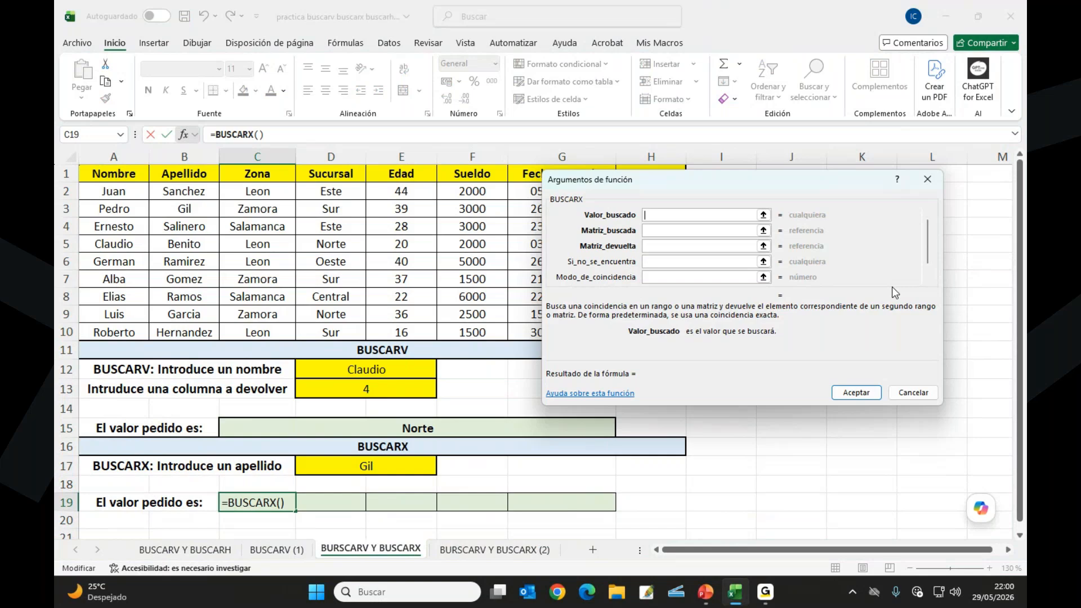
Step: Complete BUSCARX in C19 with Valor_buscado D17, Matriz_buscada B2:B10 and Matriz_devuelta A2:A10, and compare the result with row 3
{"action": "left_click", "coordinate": [342, 472]}
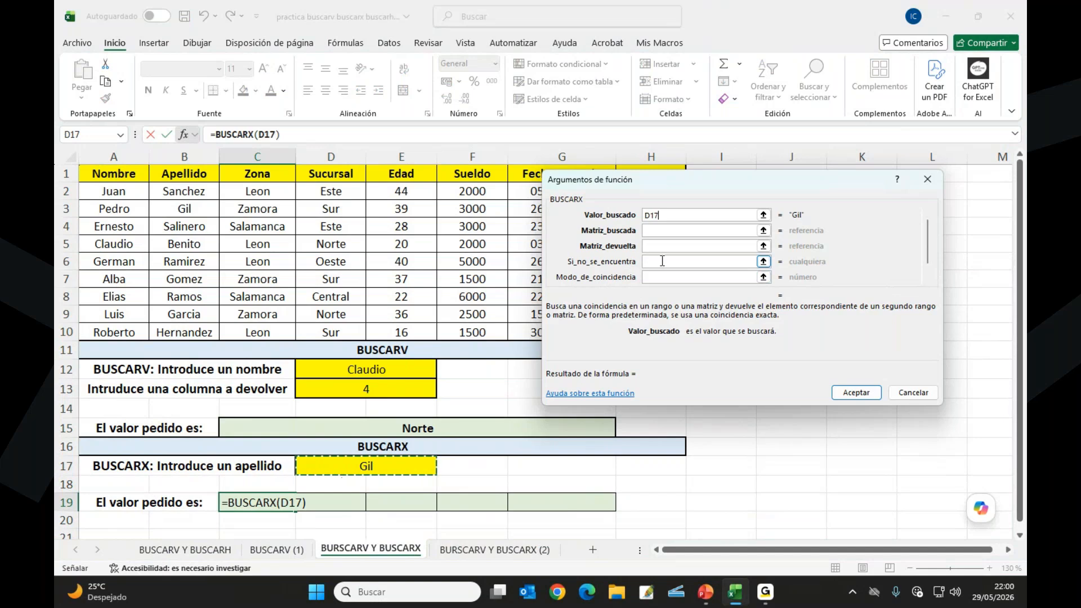
{"action": "left_click", "coordinate": [672, 230]}
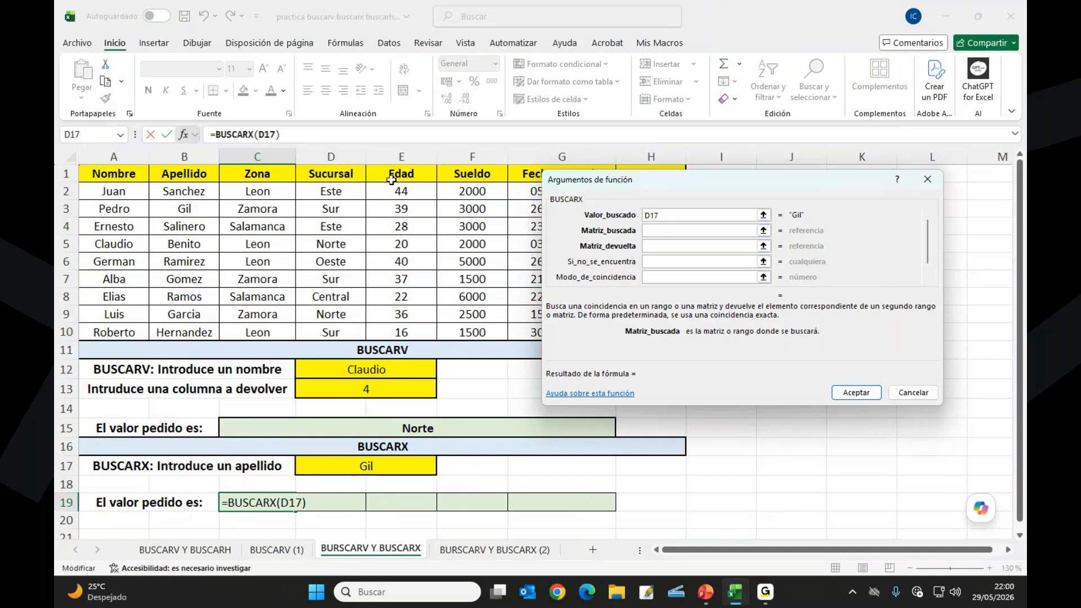
{"action": "left_click_drag", "start_coordinate": [182, 191], "coordinate": [183, 333]}
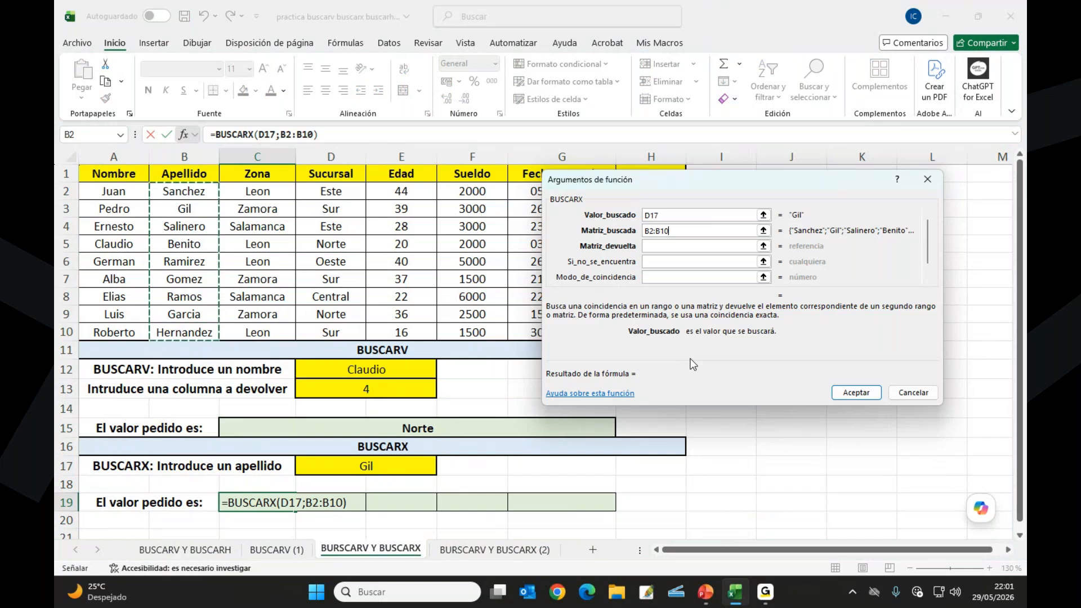
{"action": "left_click", "coordinate": [678, 246]}
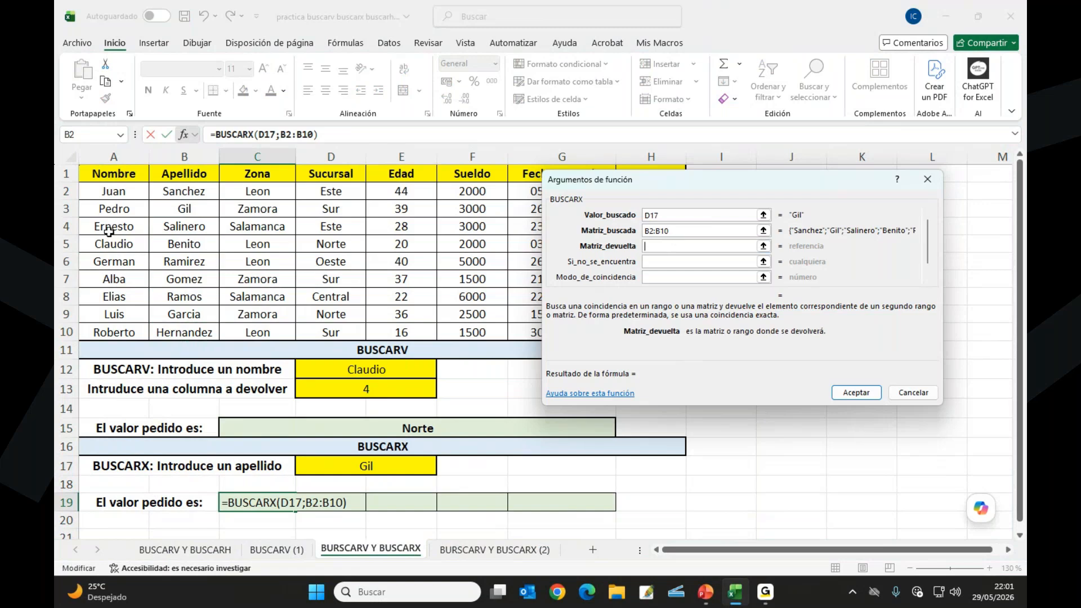
{"action": "left_click_drag", "start_coordinate": [104, 192], "coordinate": [116, 328]}
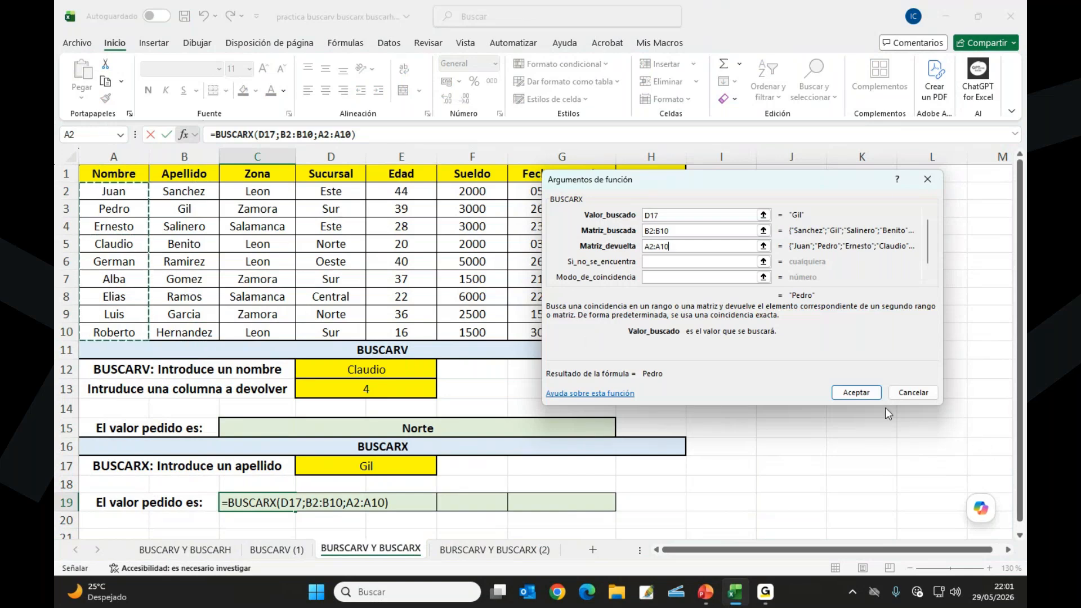
{"action": "left_click", "coordinate": [867, 391]}
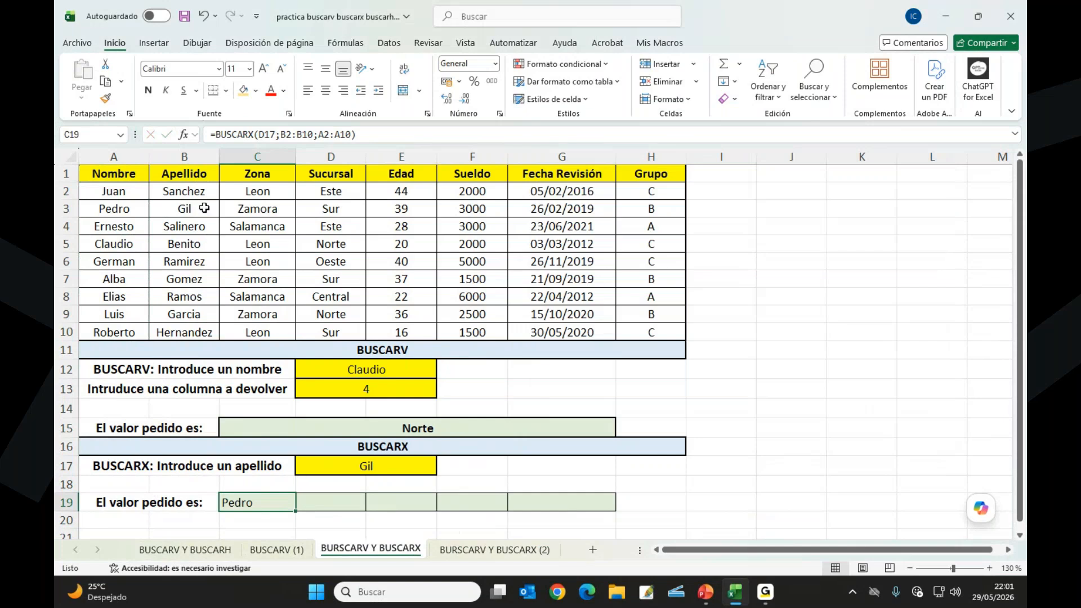
{"action": "left_click_drag", "start_coordinate": [204, 208], "coordinate": [107, 213]}
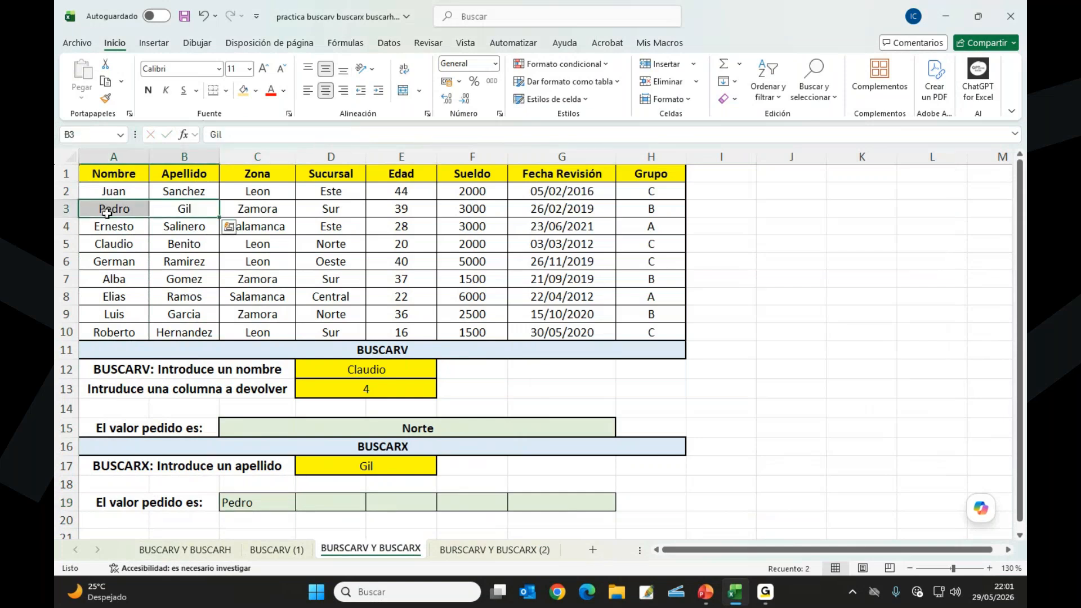
Step: Edit the BUSCARX formula in C19 so that Matriz_devuelta covers A2:E10, from Nombre to Edad
{"action": "left_click", "coordinate": [396, 469]}
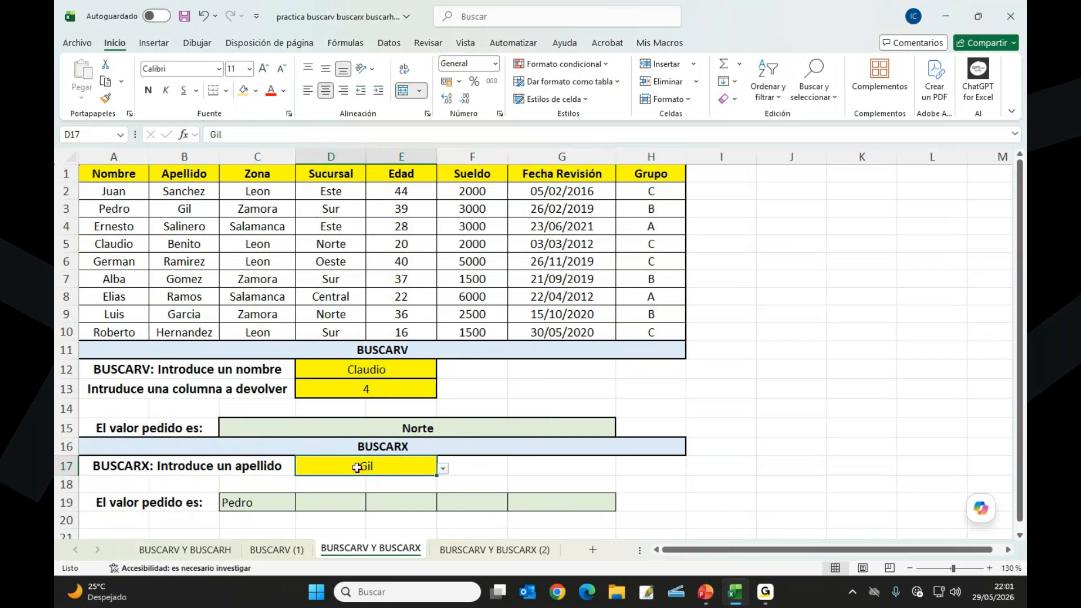
{"action": "left_click", "coordinate": [253, 507]}
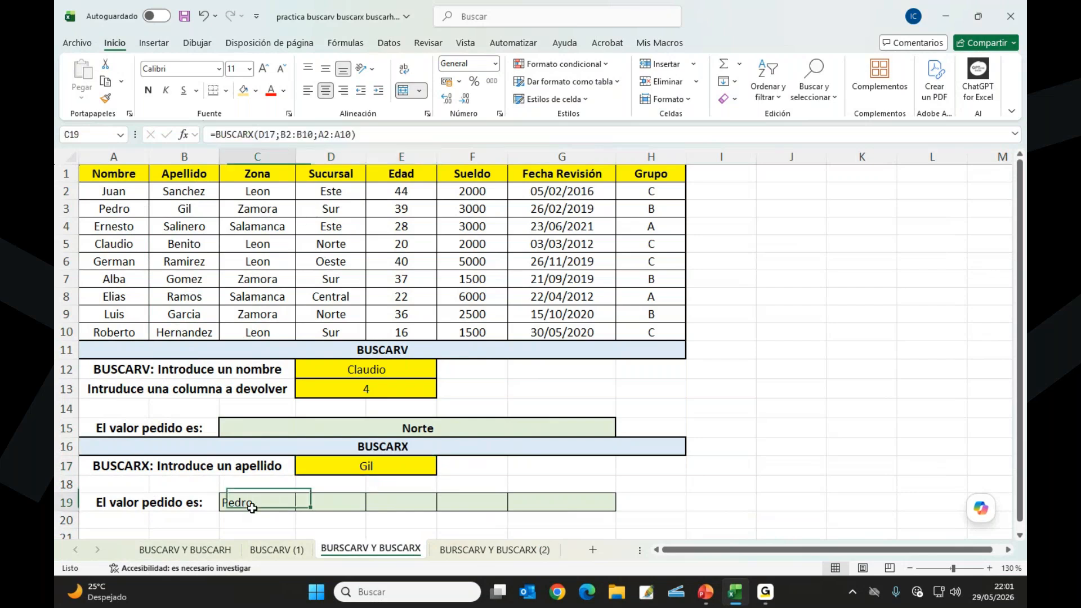
{"action": "left_click", "coordinate": [184, 134]}
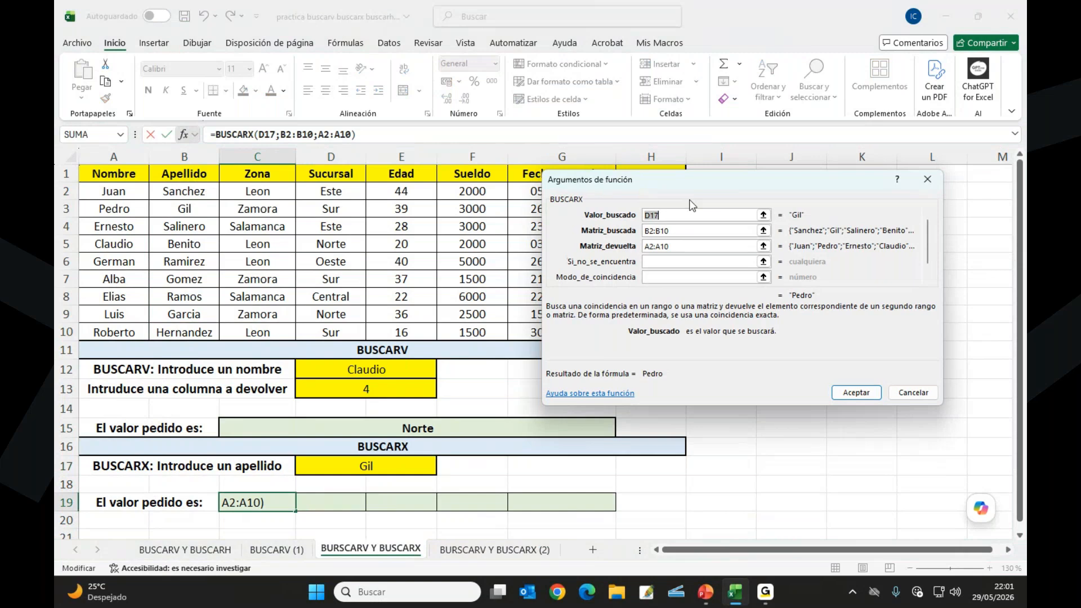
{"action": "left_click", "coordinate": [682, 232]}
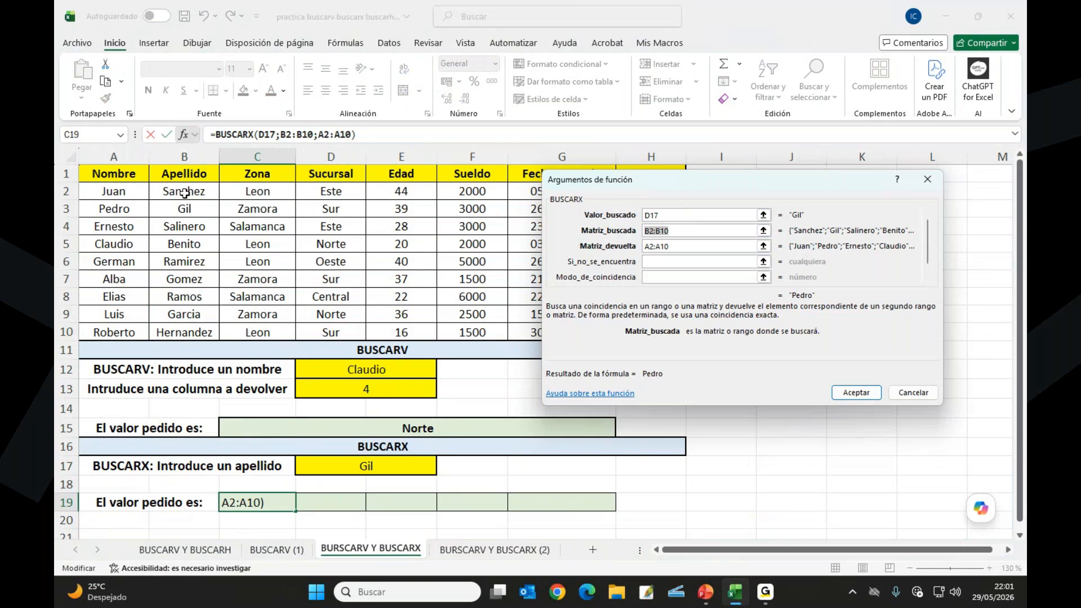
{"action": "left_click", "coordinate": [678, 248]}
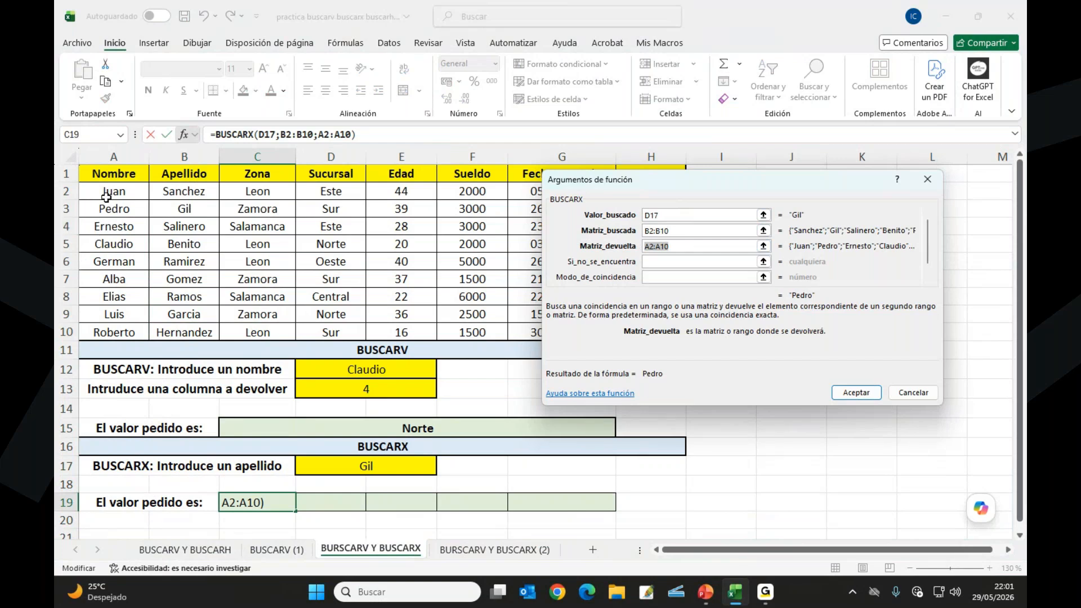
{"action": "left_click_drag", "start_coordinate": [106, 194], "coordinate": [397, 326]}
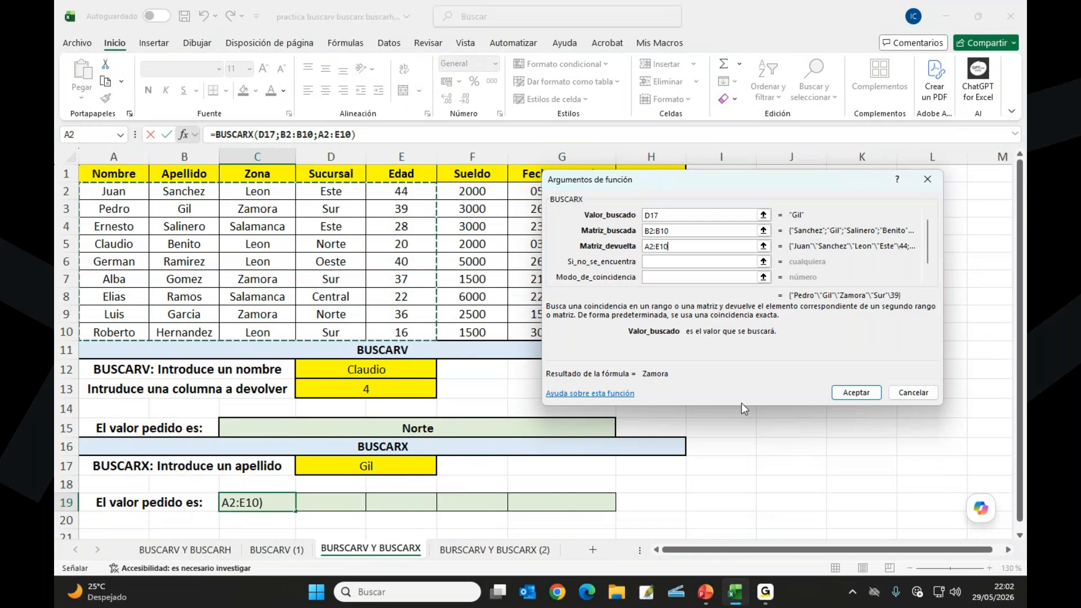
{"action": "left_click", "coordinate": [851, 389]}
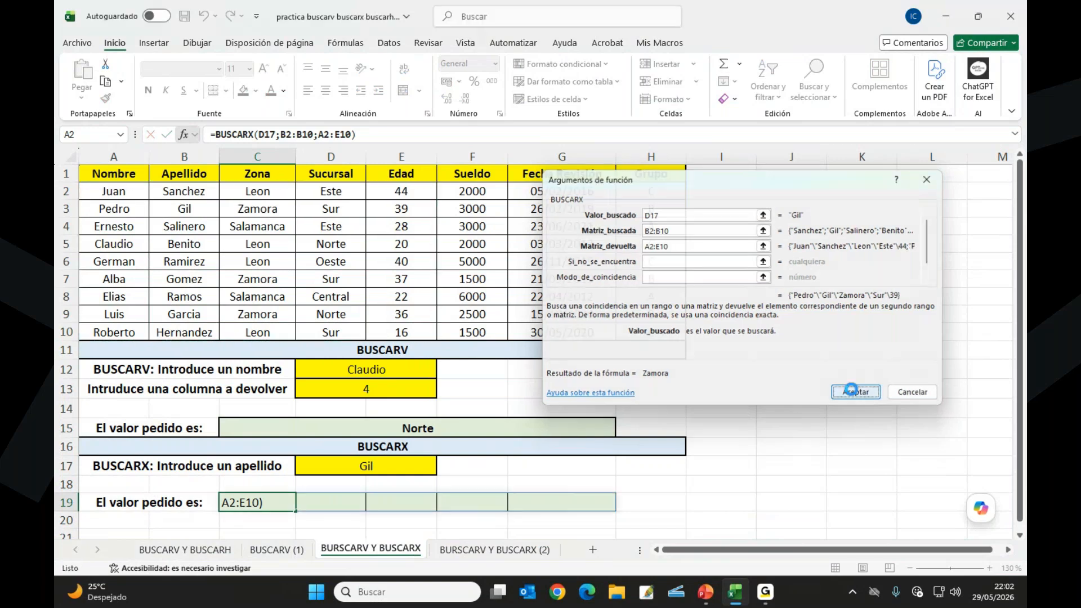
Step: Check the values that BUSCARX returns across C19:G19 against the surname selected in D17
{"action": "left_click_drag", "start_coordinate": [721, 485], "coordinate": [750, 474]}
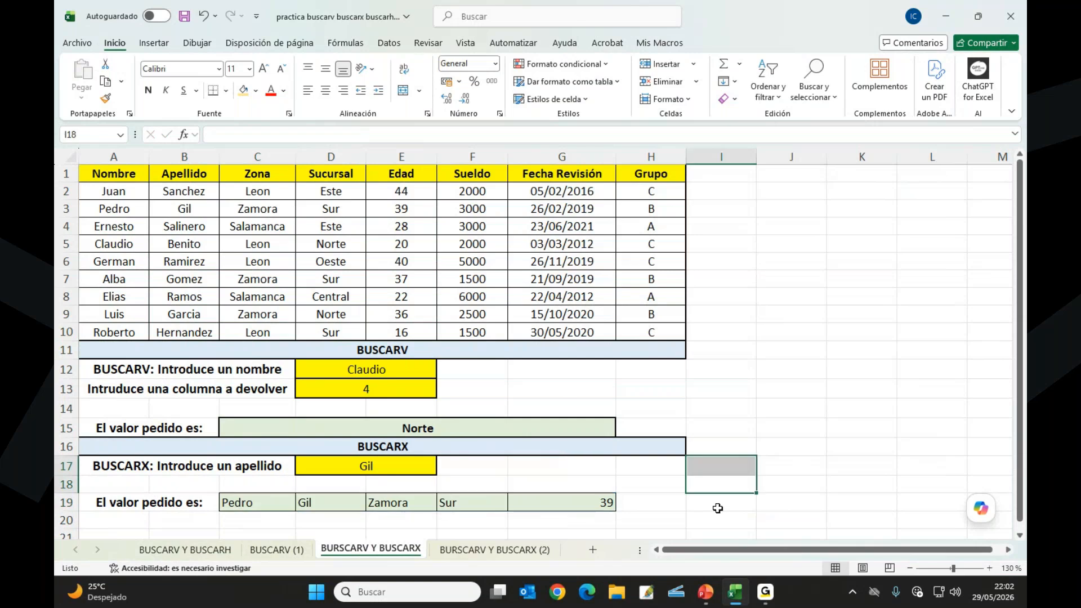
{"action": "left_click", "coordinate": [237, 502]}
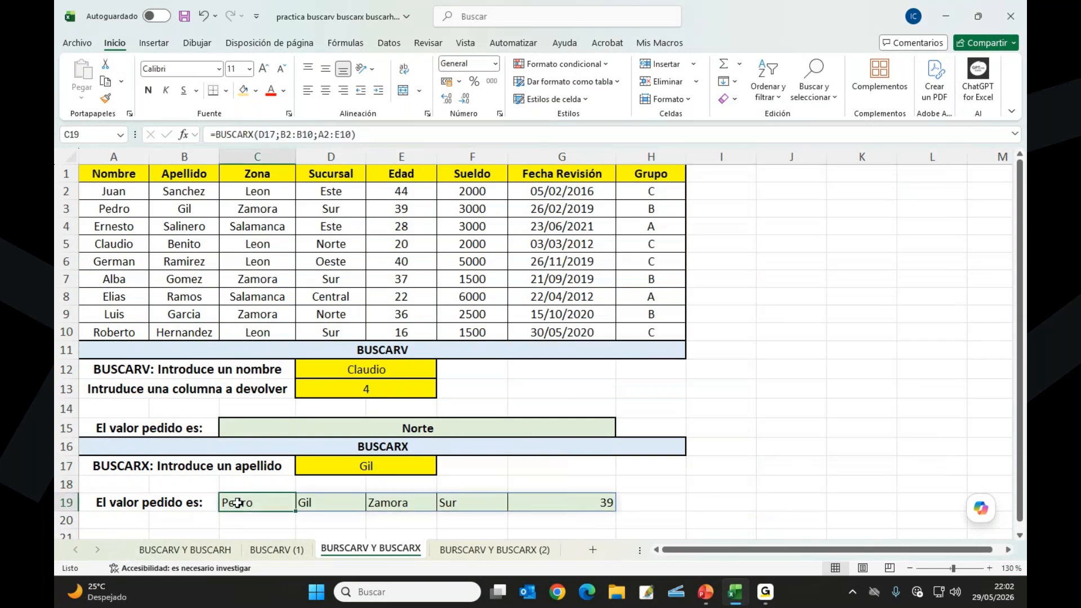
{"action": "left_click_drag", "start_coordinate": [237, 503], "coordinate": [567, 502]}
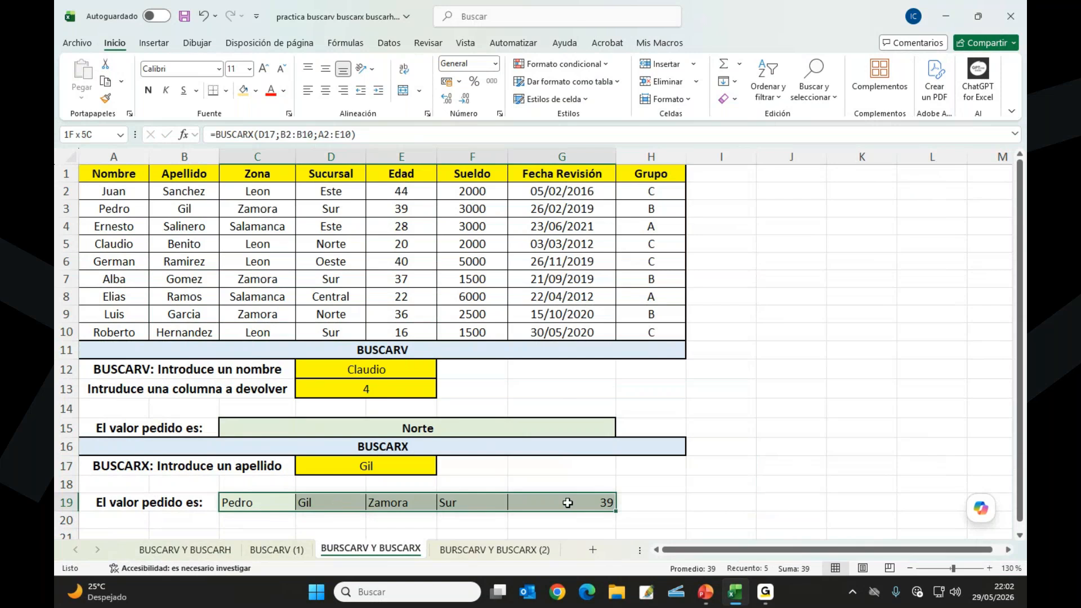
{"action": "left_click", "coordinate": [396, 466]}
{"action": "double_click", "coordinate": [397, 465]}
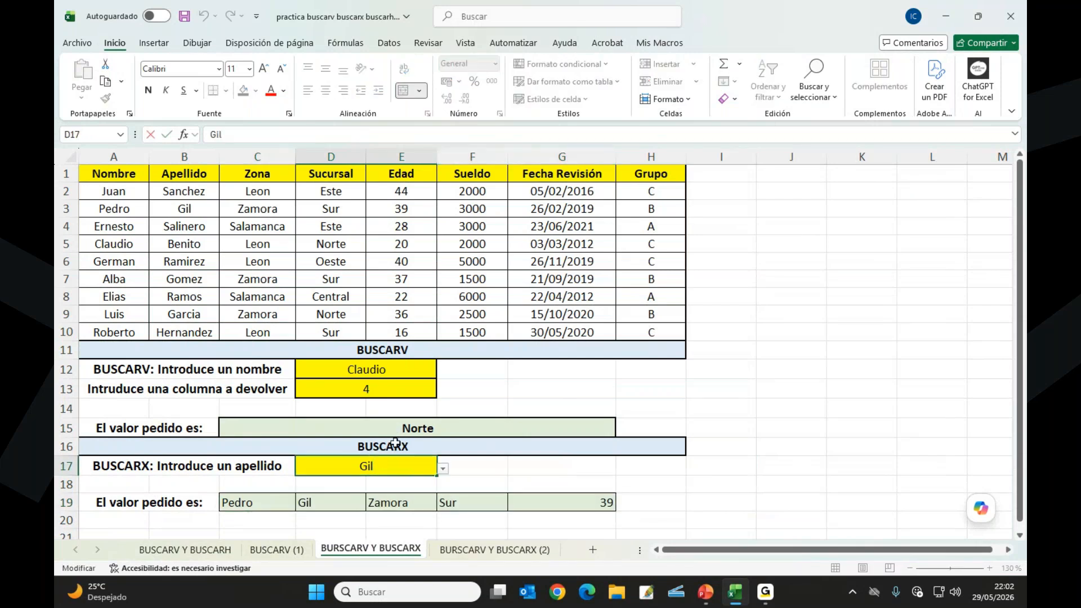
Step: Edit the BUSCARX formula in C19 so that its Matriz_devuelta covers only A2:C10, from Nombre to Zona
{"action": "left_click", "coordinate": [246, 507]}
{"action": "double_click", "coordinate": [246, 507]}
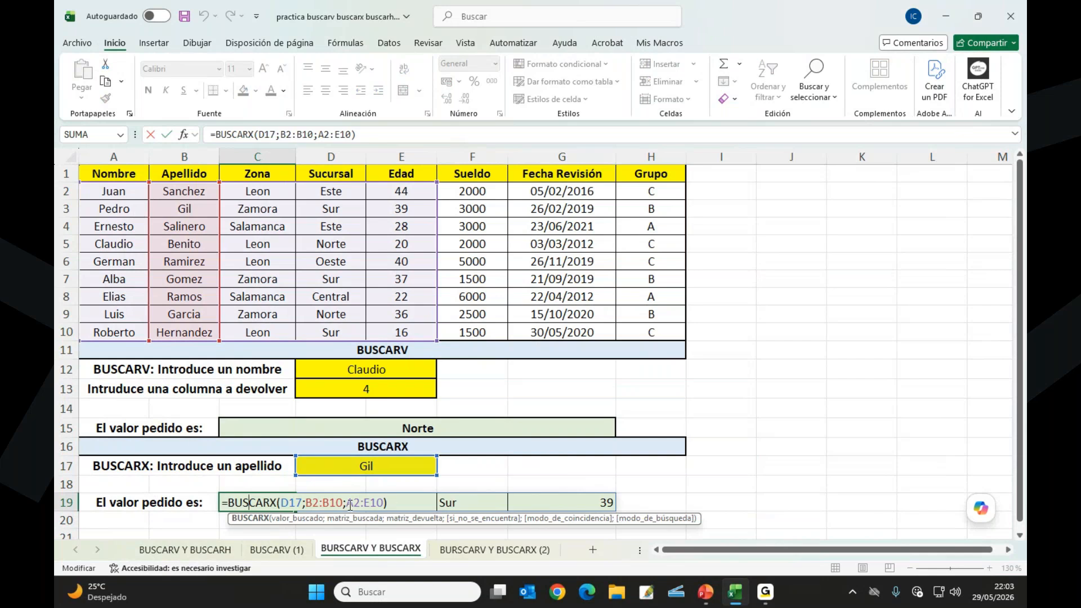
{"action": "left_click_drag", "start_coordinate": [349, 503], "coordinate": [385, 502]}
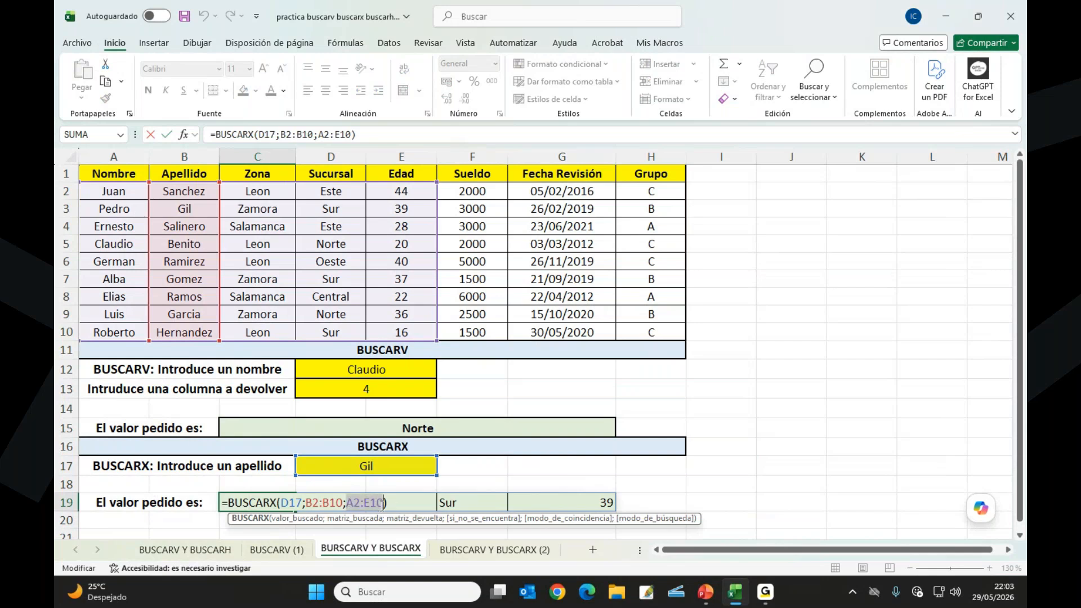
{"action": "left_click_drag", "start_coordinate": [103, 190], "coordinate": [242, 328]}
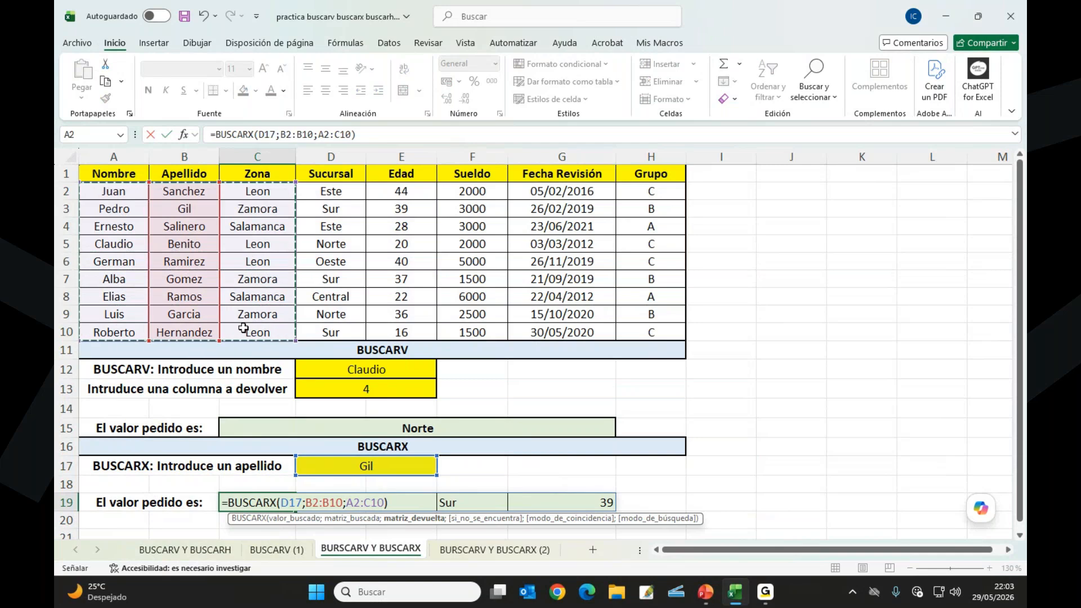
{"action": "key", "text": "Return"}
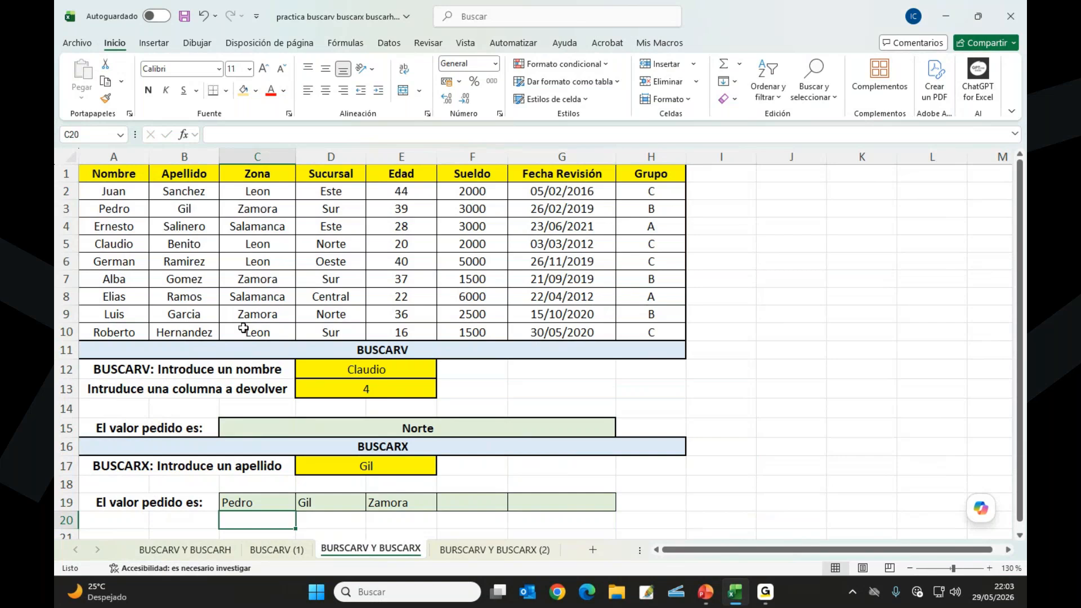
Step: Test blocking the BUSCARX spill range by entering c in E19 with column C widened, and undo both changes
{"action": "left_click", "coordinate": [381, 502]}
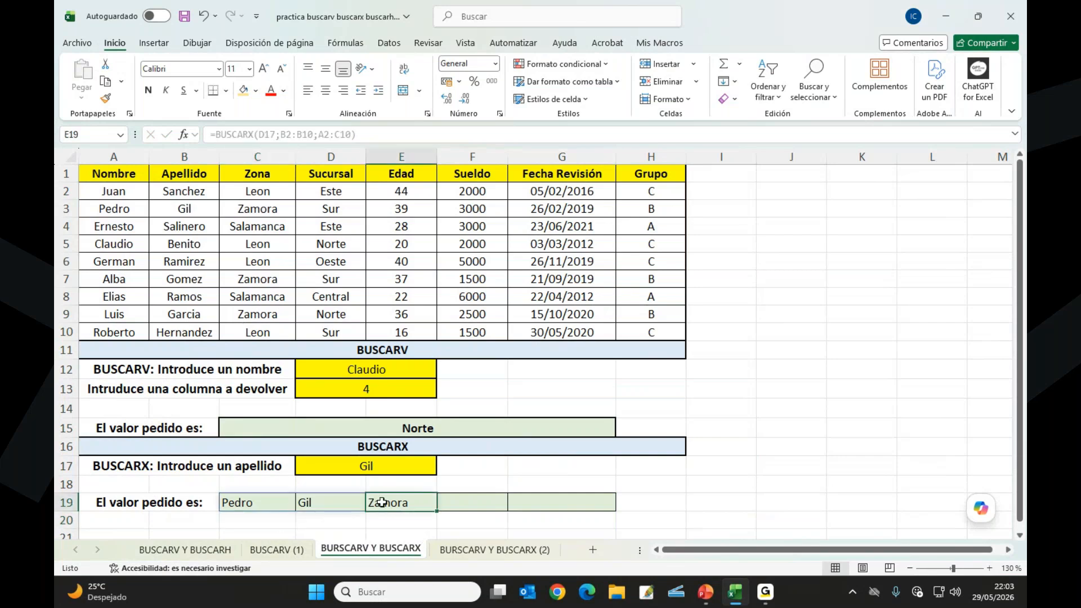
{"action": "type", "text": "c"}
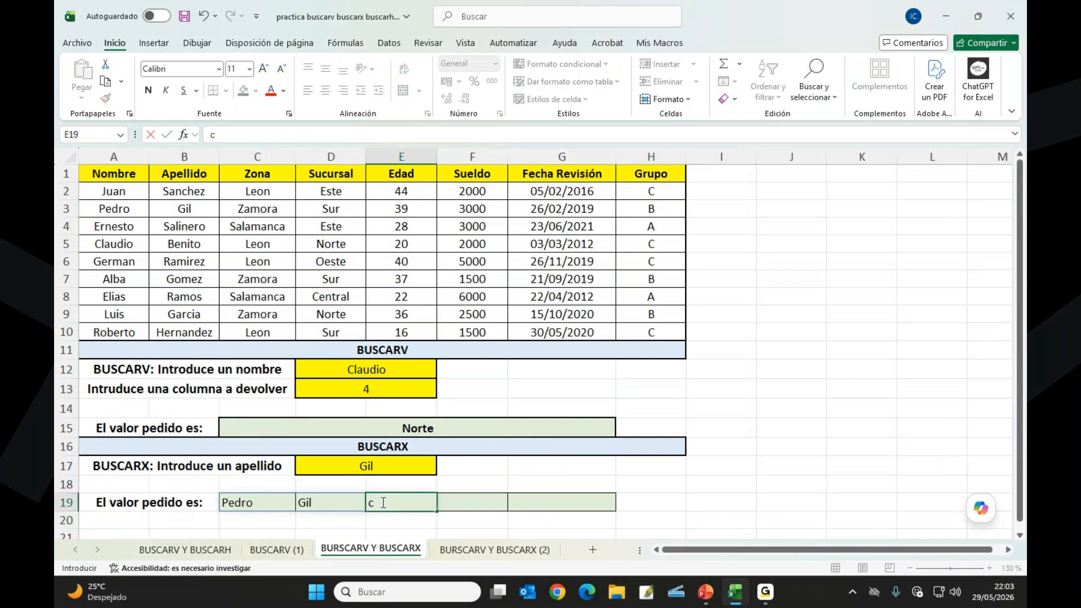
{"action": "key", "text": "Return"}
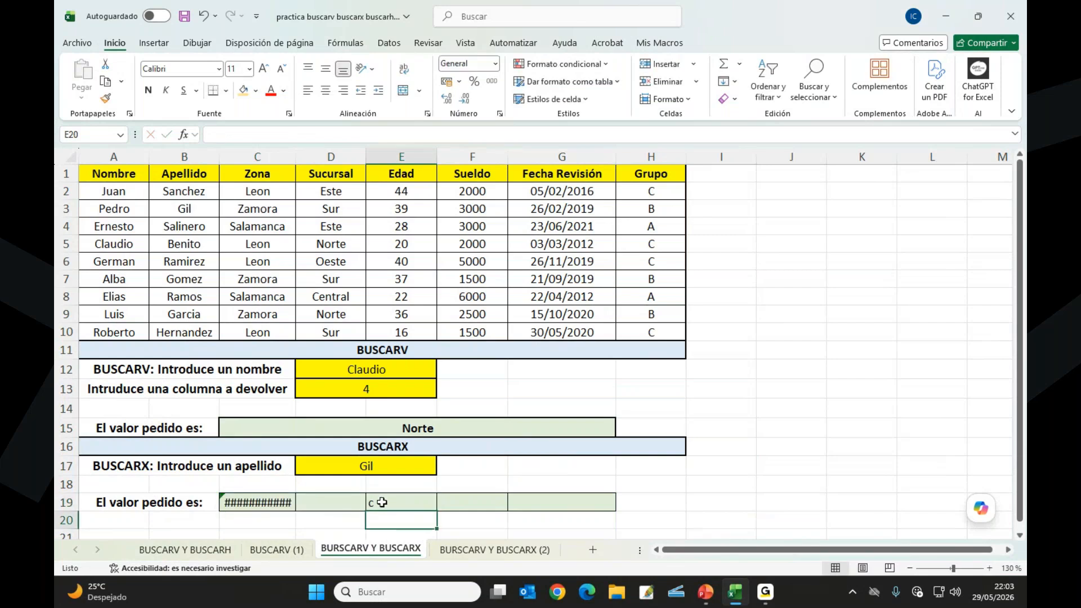
{"action": "left_click_drag", "start_coordinate": [296, 158], "coordinate": [344, 166]}
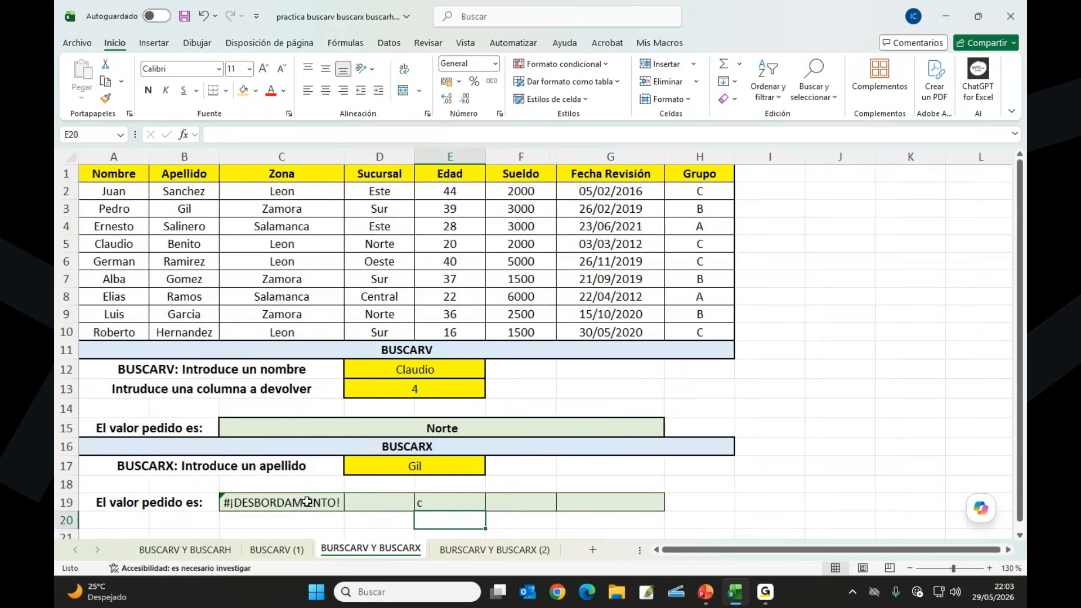
{"action": "key", "text": "ctrl+z"}
{"action": "key", "text": "ctrl+z"}
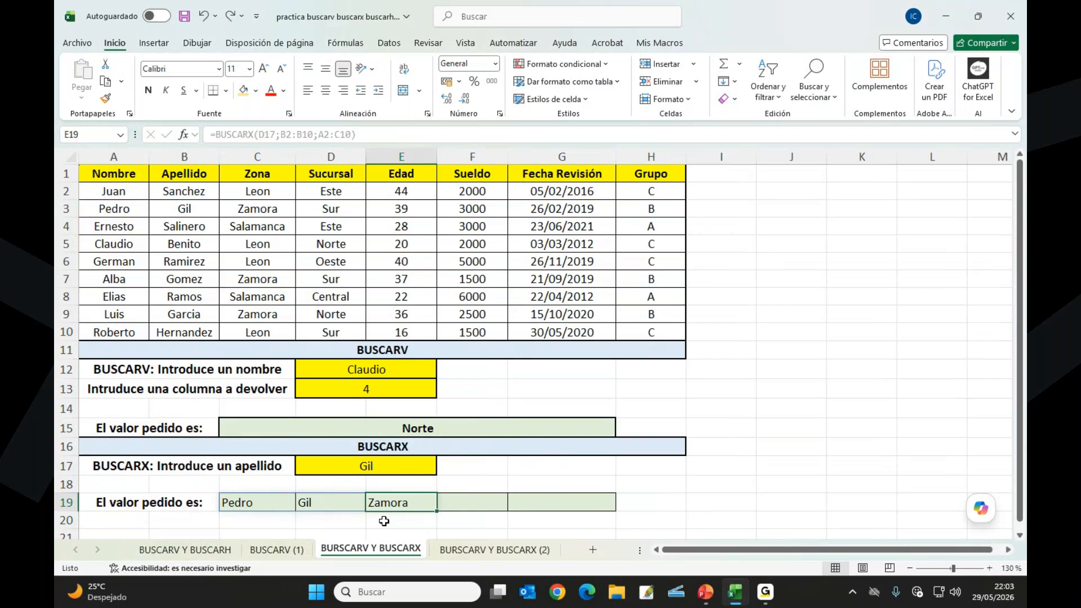
{"action": "left_click", "coordinate": [398, 467]}
{"action": "left_click", "coordinate": [184, 134]}
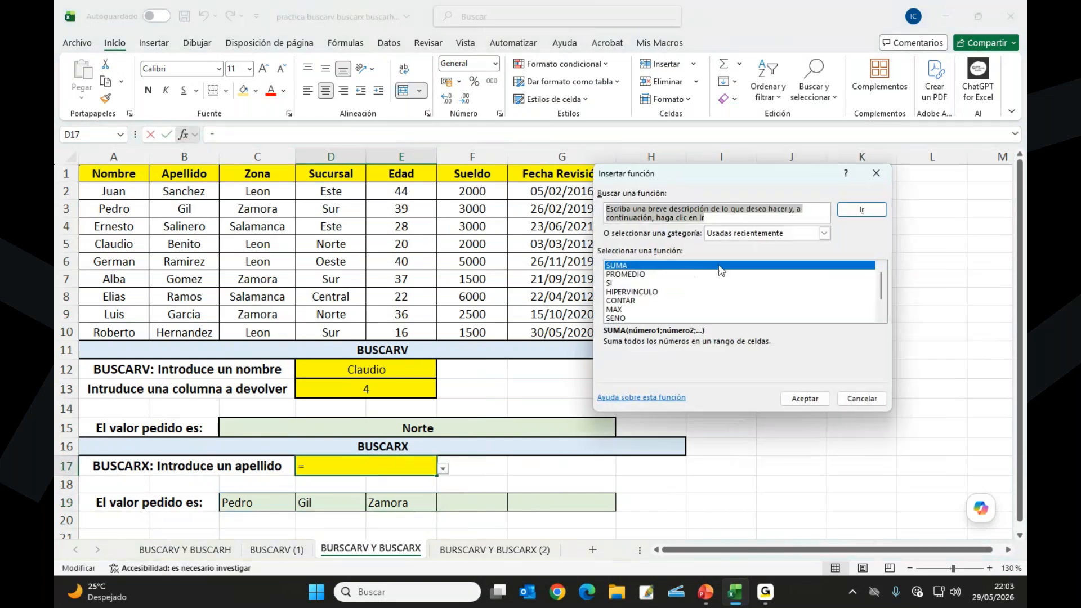
{"action": "key", "text": "Escape"}
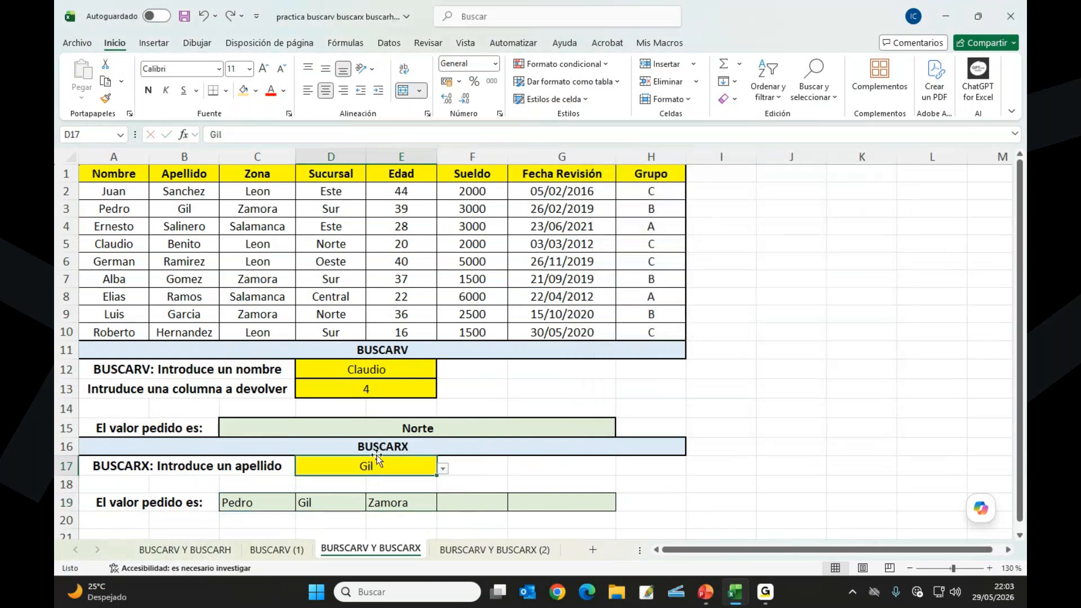
Step: Review the function arguments of the BUSCARX formula in C19, including the optional ones down to Modo_de_búsqueda
{"action": "left_click", "coordinate": [256, 500]}
{"action": "left_click", "coordinate": [184, 135]}
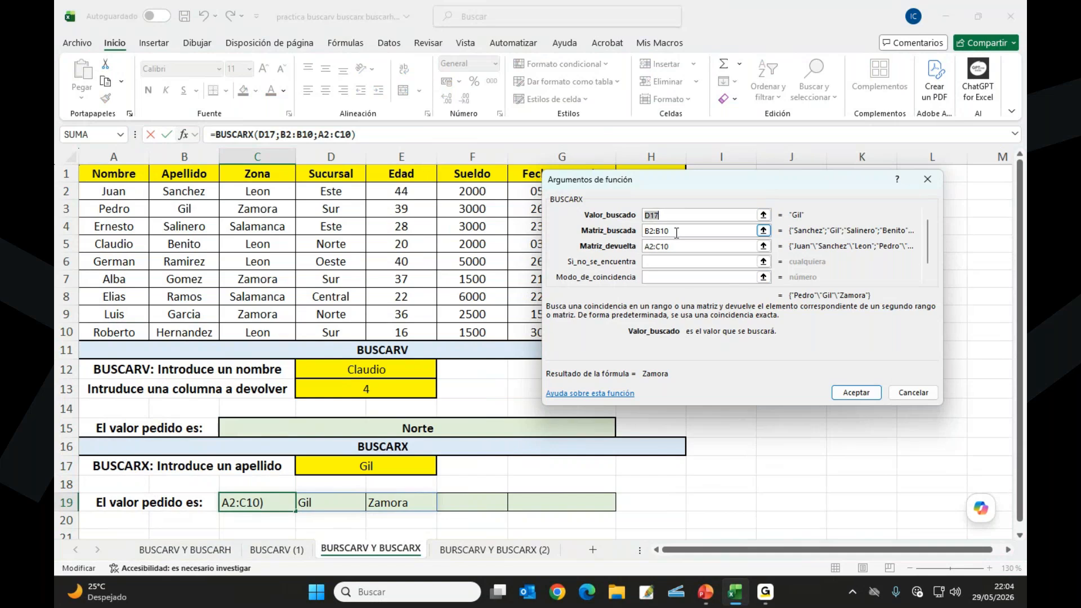
{"action": "left_click", "coordinate": [641, 241]}
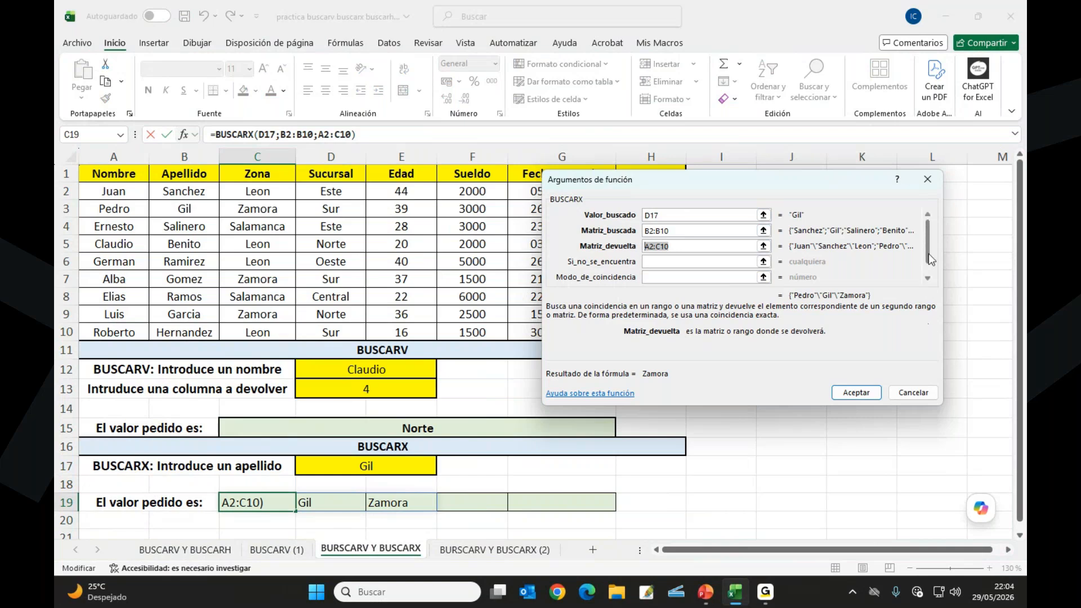
{"action": "left_click", "coordinate": [927, 278]}
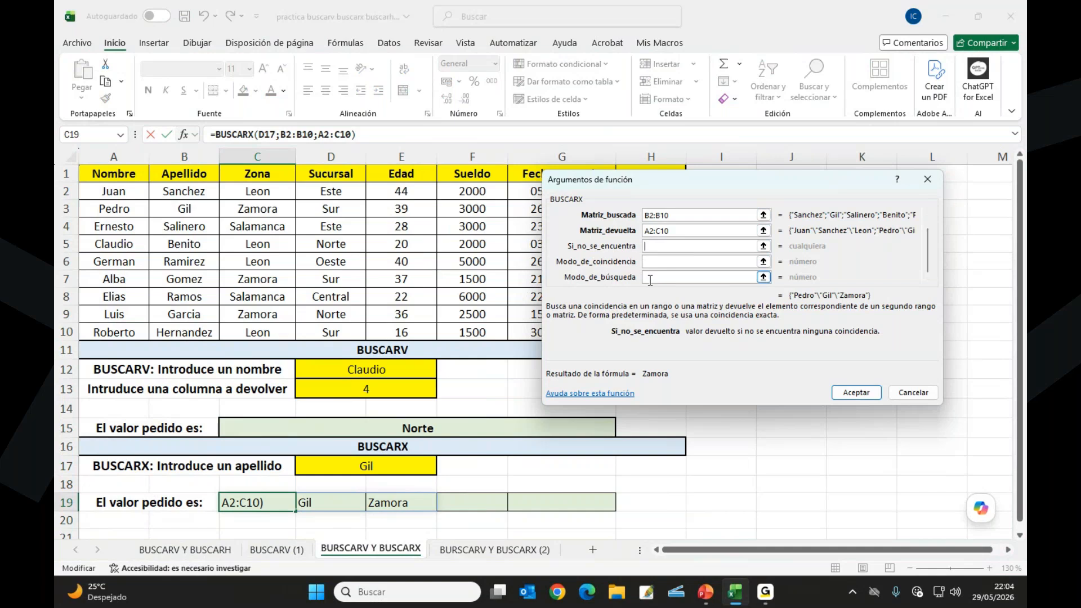
{"action": "left_click", "coordinate": [857, 392]}
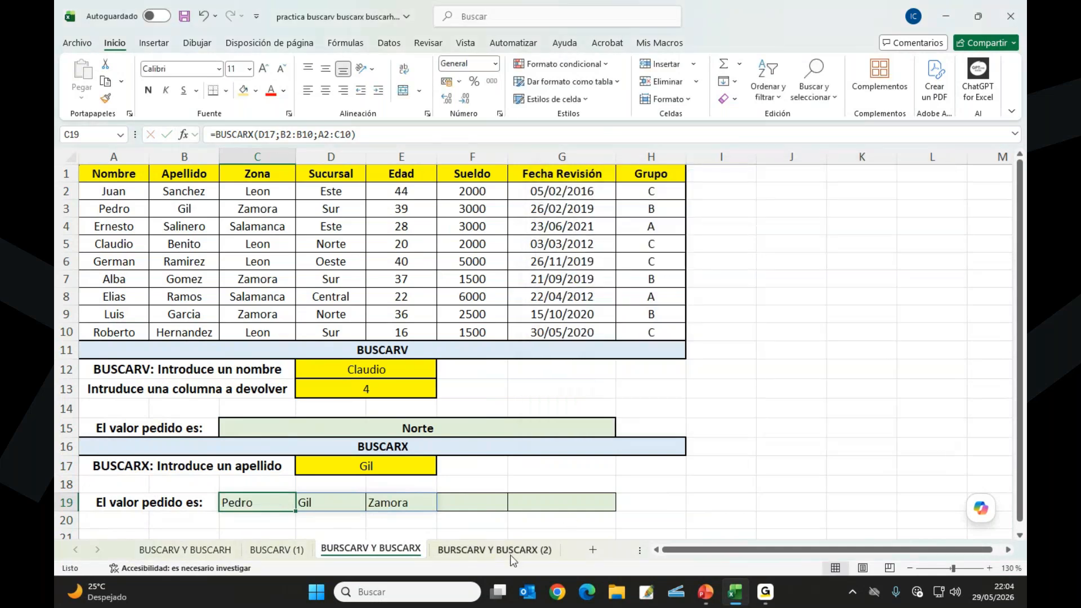
Step: On sheet BURSCARV Y BUSCARX (2), enter =BUSCARX(G12;E2:E10;A2:A10) in A14 to look up a name by age
{"action": "left_click", "coordinate": [512, 550]}
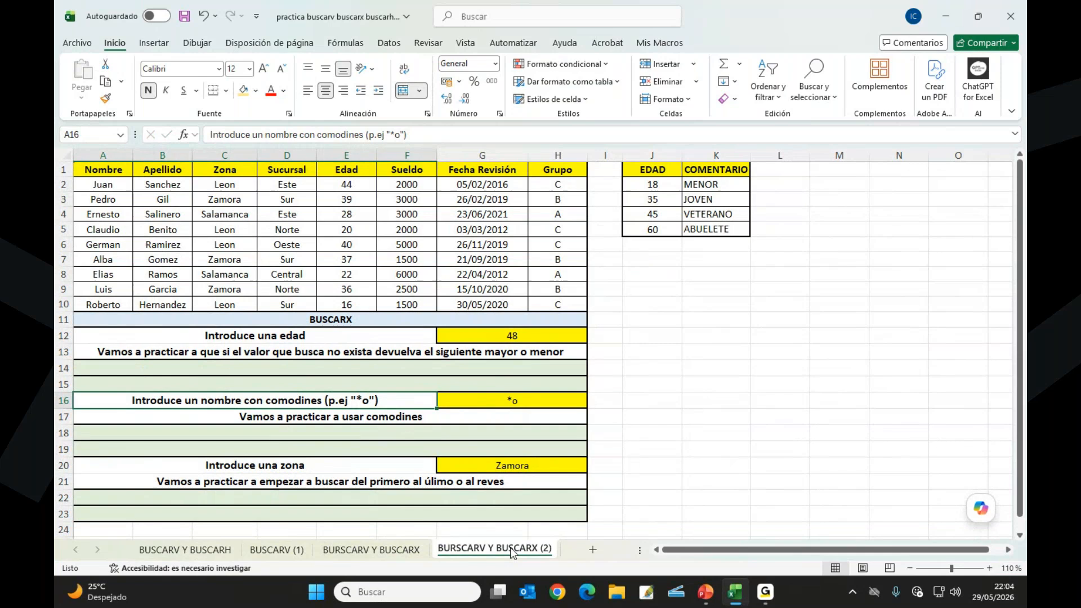
{"action": "left_click", "coordinate": [173, 366]}
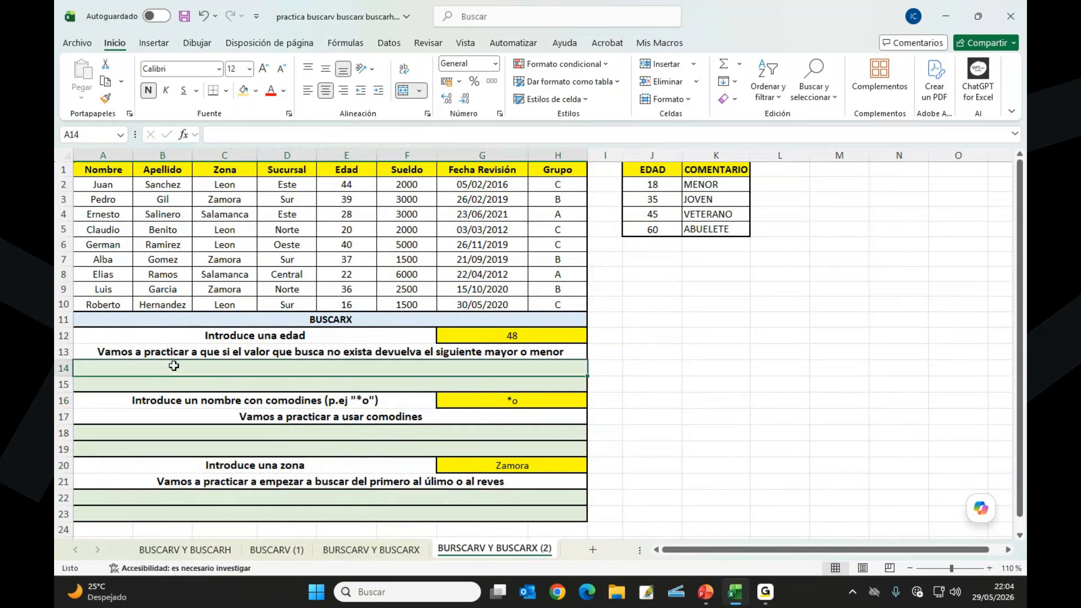
{"action": "type", "text": "=buscarr"}
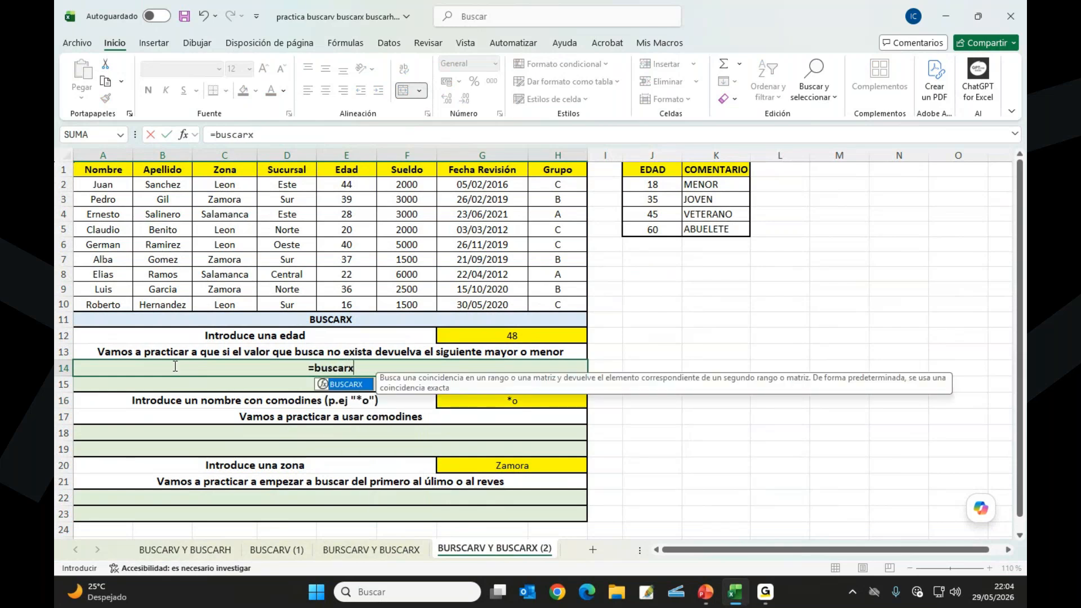
{"action": "type", "text": "("}
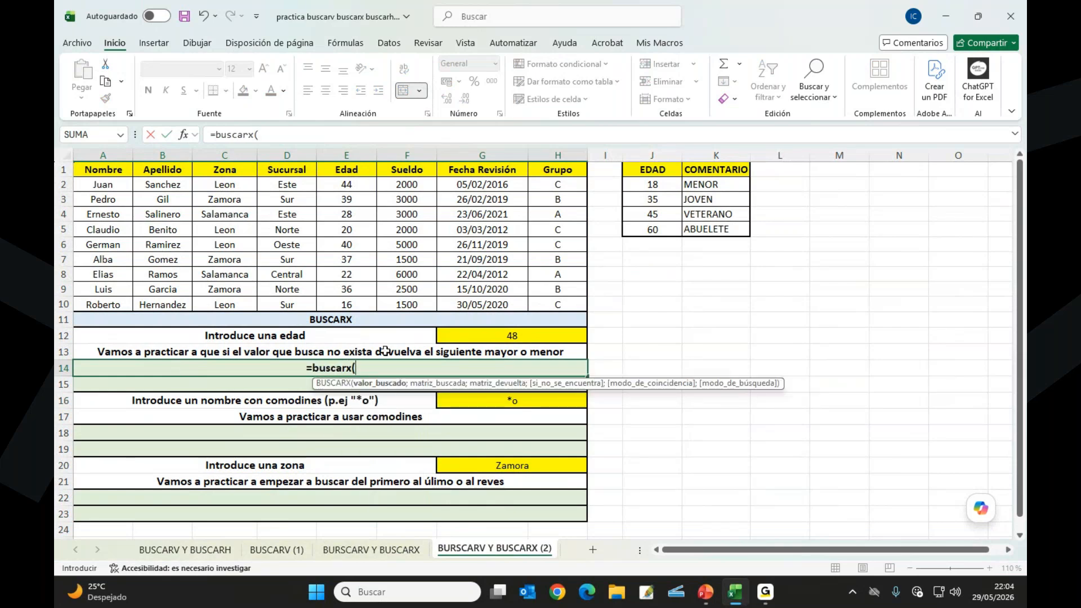
{"action": "left_click", "coordinate": [518, 336]}
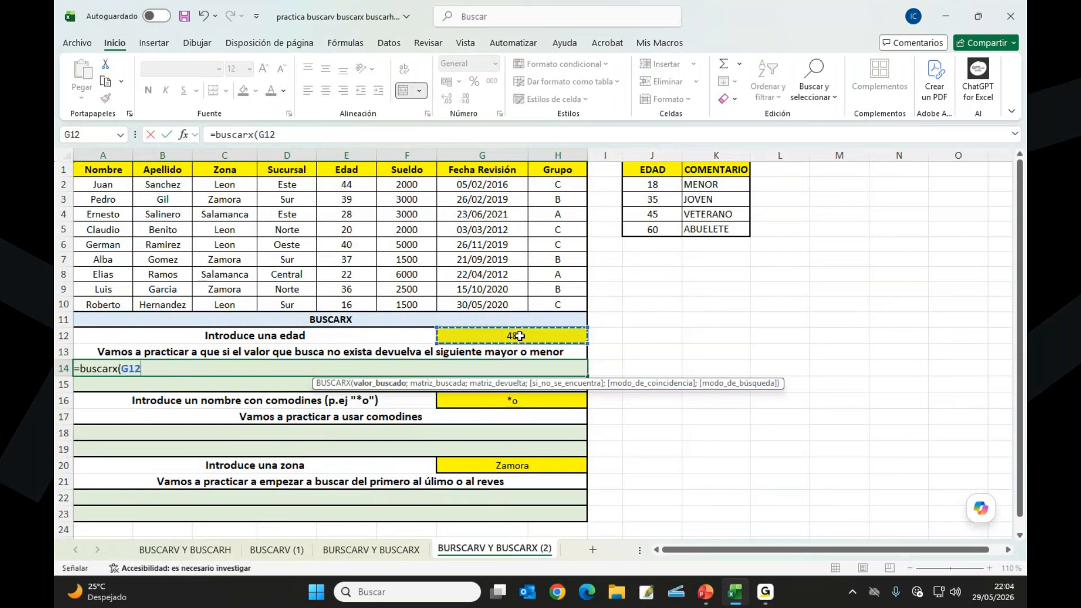
{"action": "type", "text": ";"}
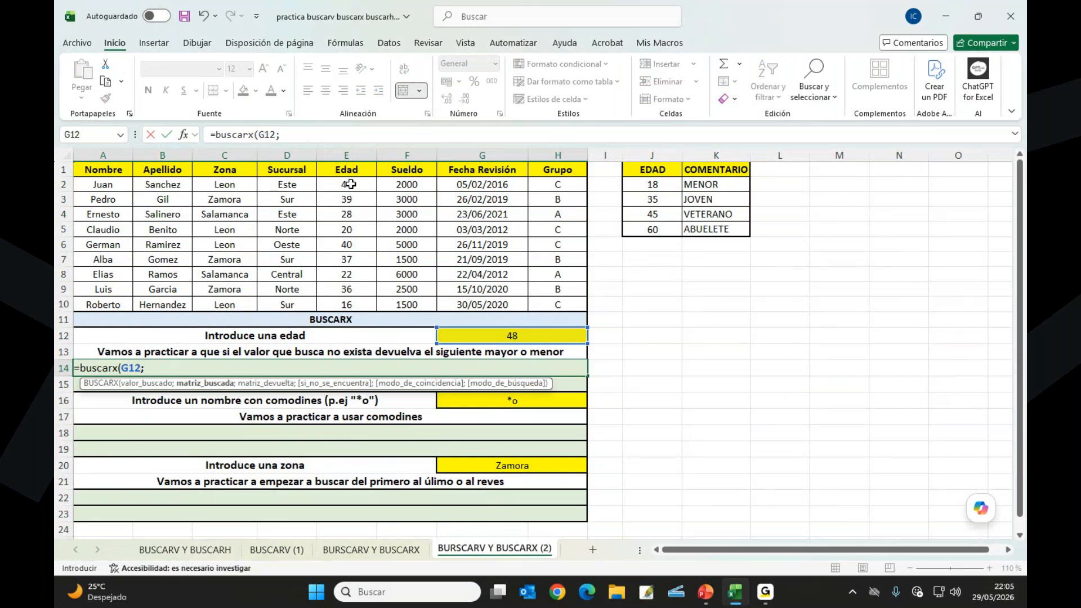
{"action": "left_click_drag", "start_coordinate": [351, 184], "coordinate": [346, 304]}
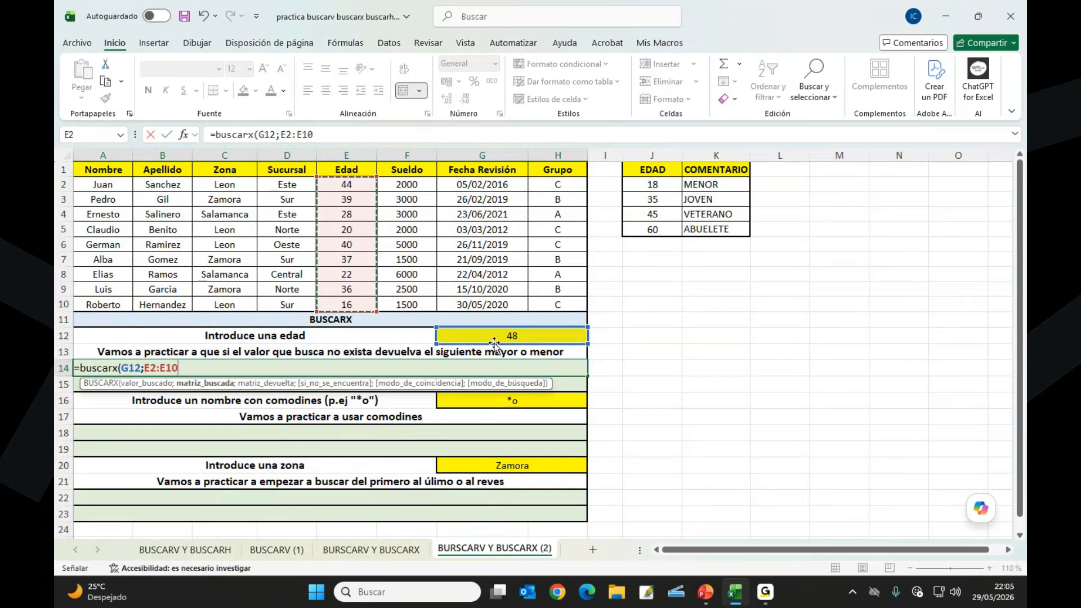
{"action": "type", "text": ";"}
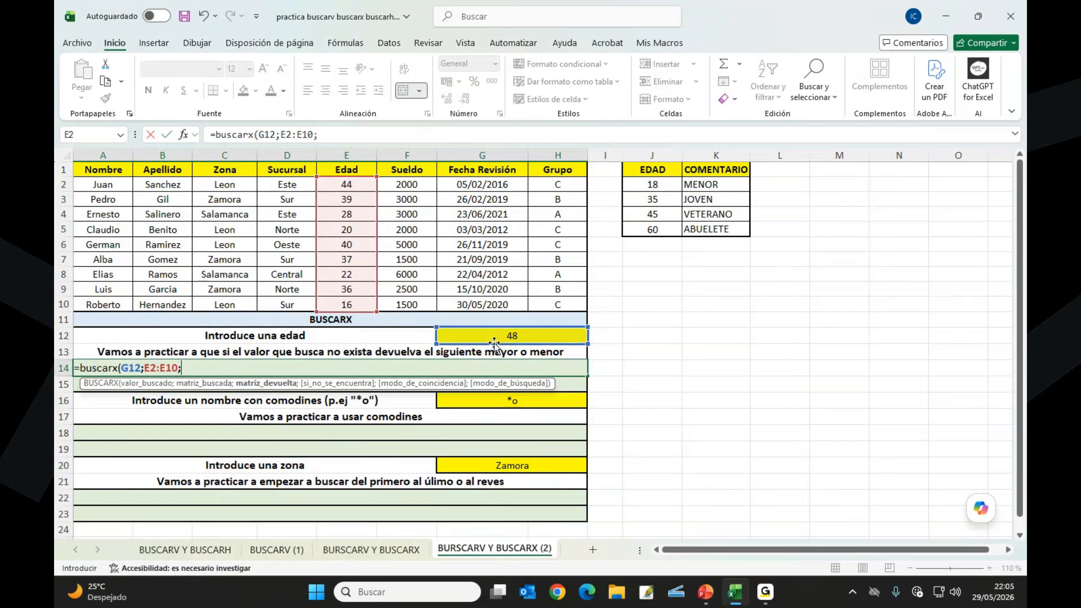
{"action": "left_click_drag", "start_coordinate": [89, 187], "coordinate": [119, 302]}
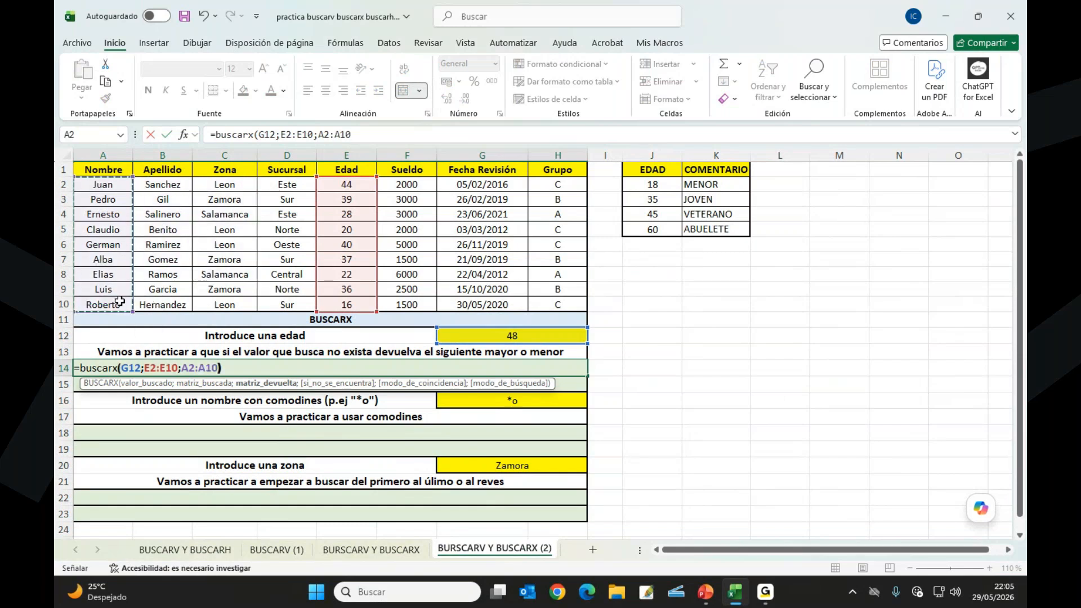
{"action": "key", "text": "Return"}
{"action": "left_click", "coordinate": [433, 366]}
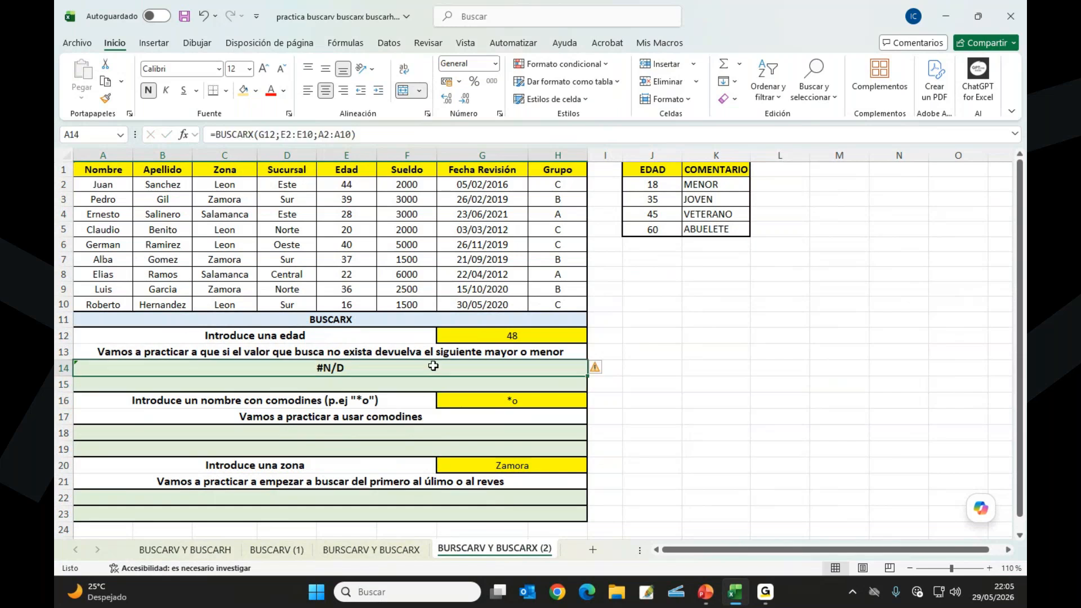
Step: Test the A14 lookup with age 39 in G12, compare it with row 3, and undo the age change
{"action": "left_click_drag", "start_coordinate": [348, 188], "coordinate": [347, 305]}
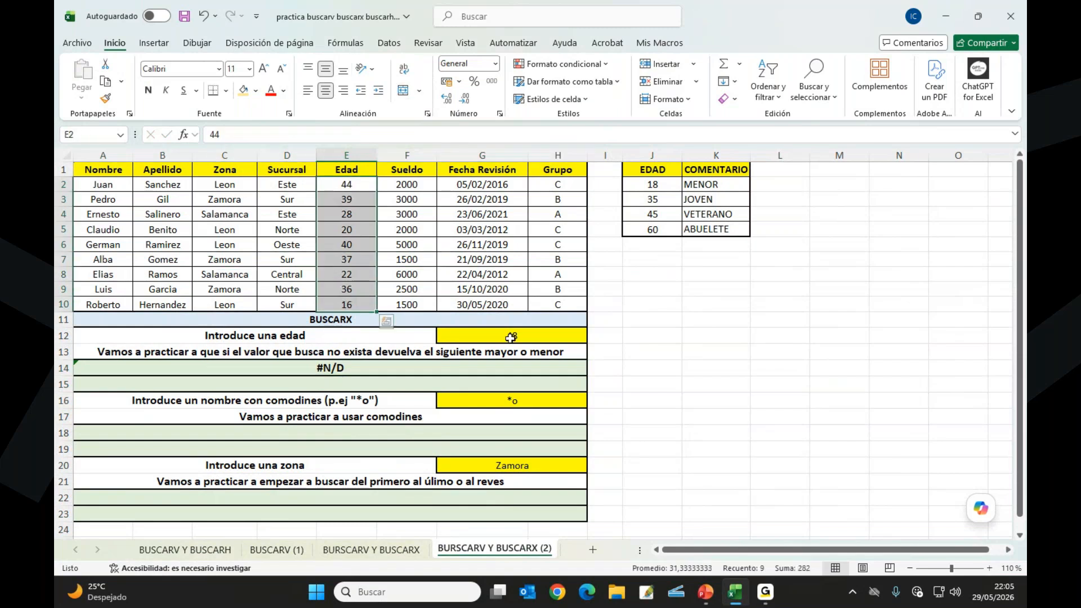
{"action": "left_click", "coordinate": [512, 338]}
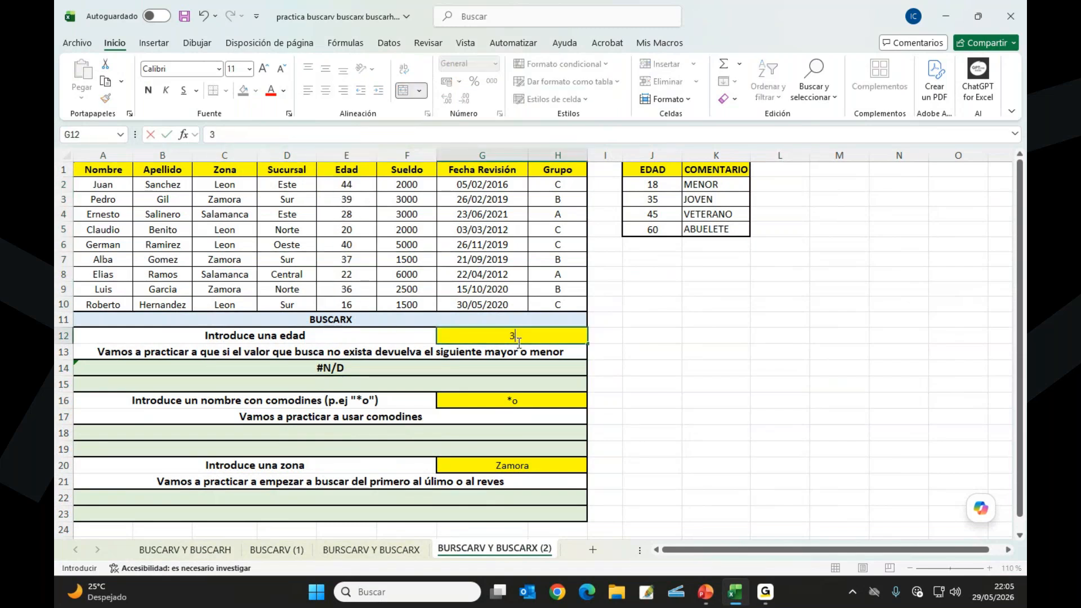
{"action": "type", "text": "39"}
{"action": "key", "text": "Return"}
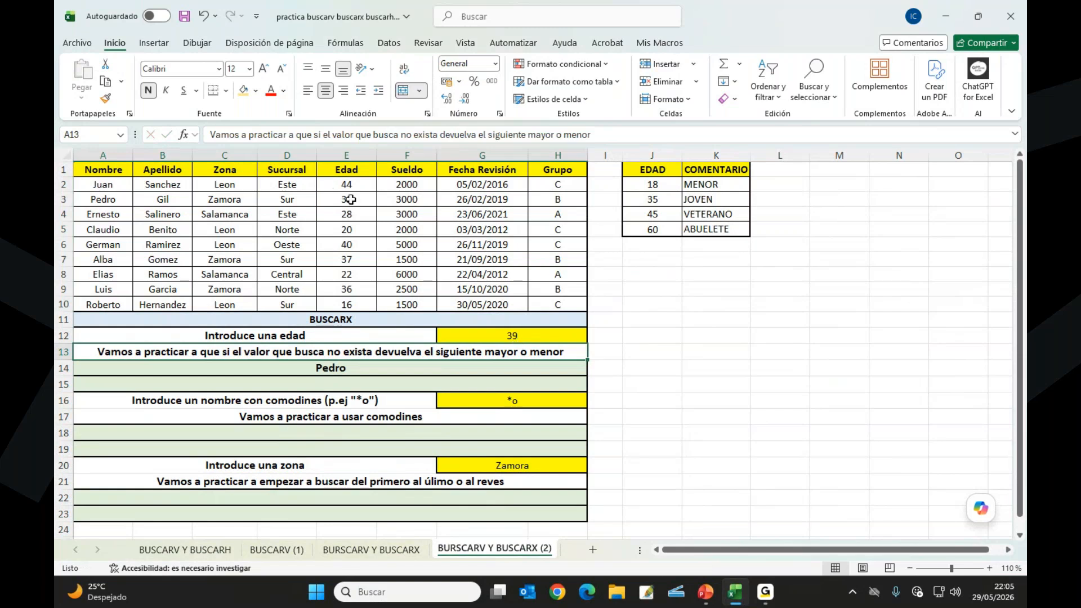
{"action": "left_click_drag", "start_coordinate": [347, 200], "coordinate": [98, 198]}
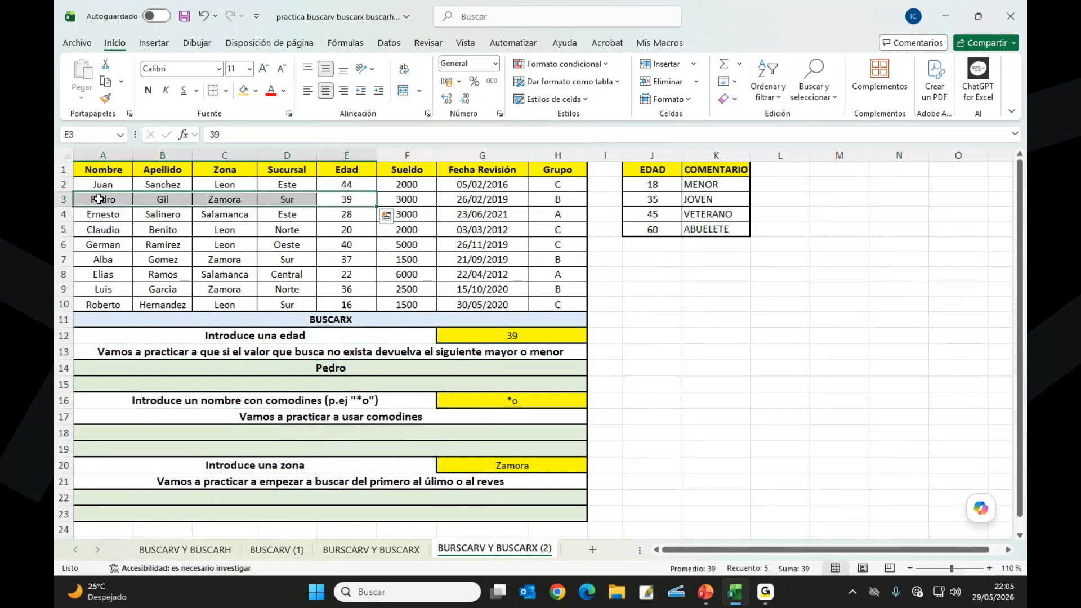
{"action": "key", "text": "ctrl+z"}
Step: Add "No esta esa edad" as the Si_no_se_encuentra argument of the BUSCARX formula in A14
{"action": "left_click", "coordinate": [366, 367]}
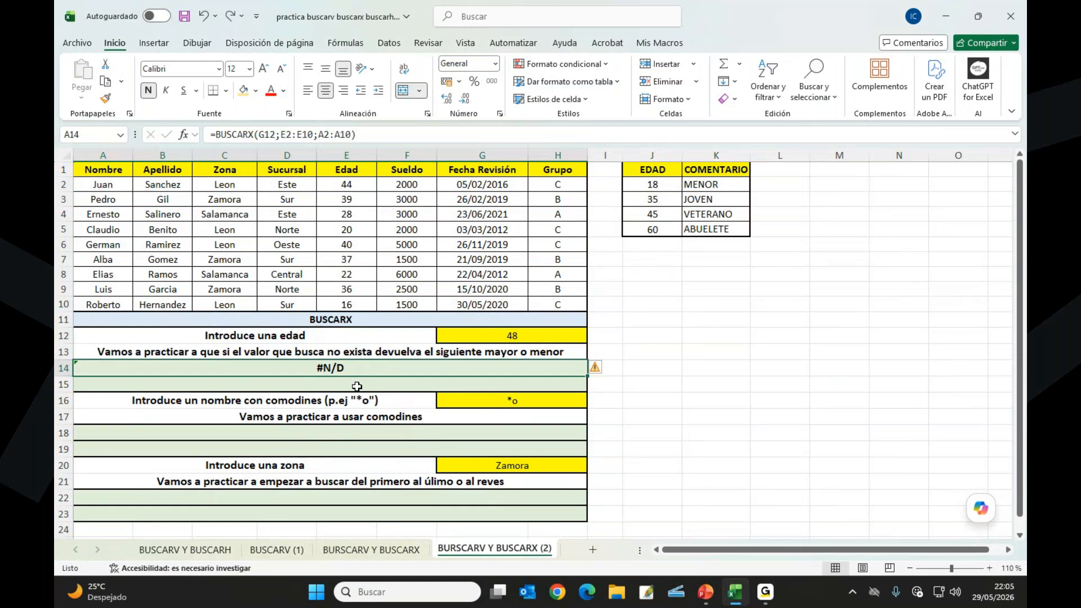
{"action": "left_click", "coordinate": [184, 134]}
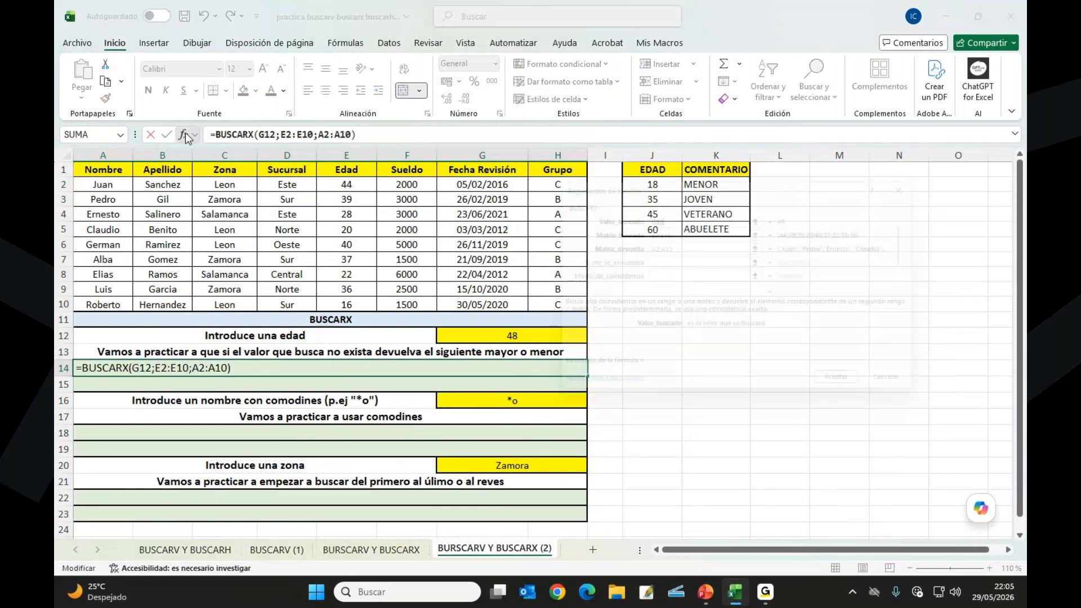
{"action": "left_click", "coordinate": [675, 263]}
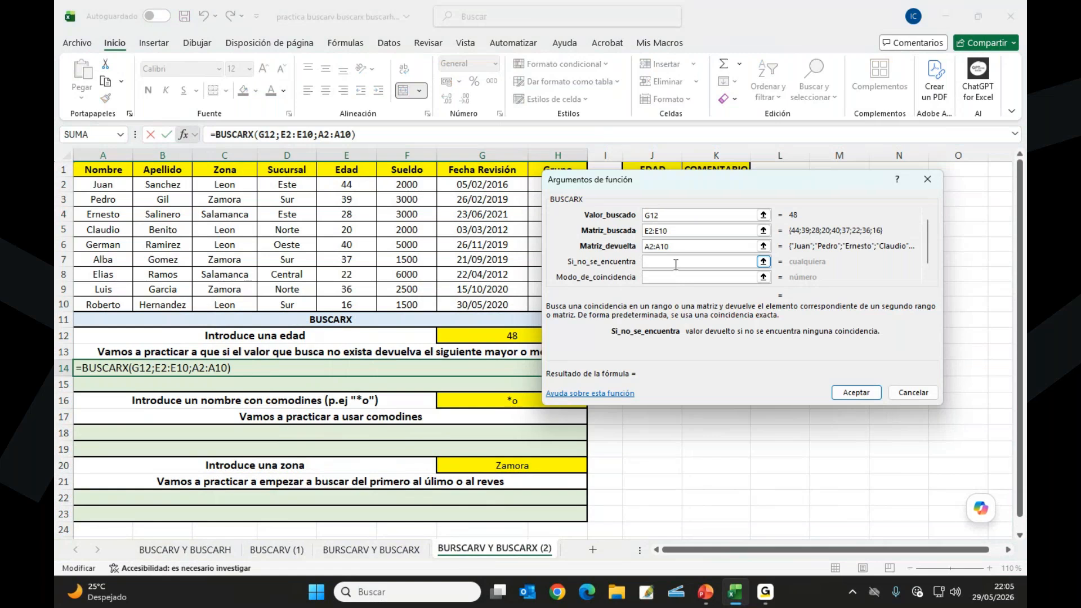
{"action": "type", "text": "No esta esa edad"}
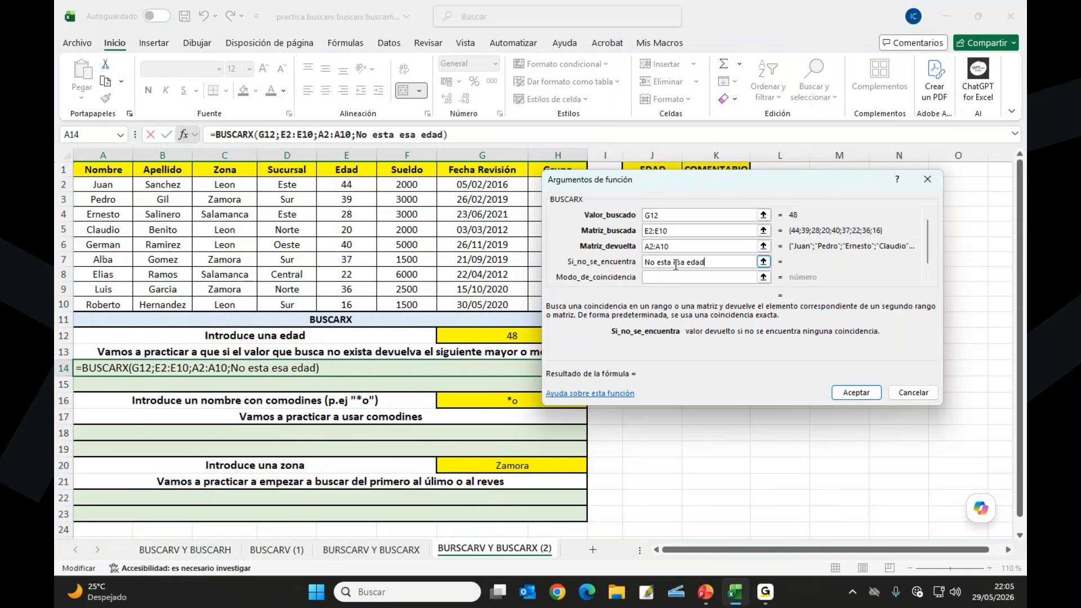
{"action": "left_click", "coordinate": [682, 277]}
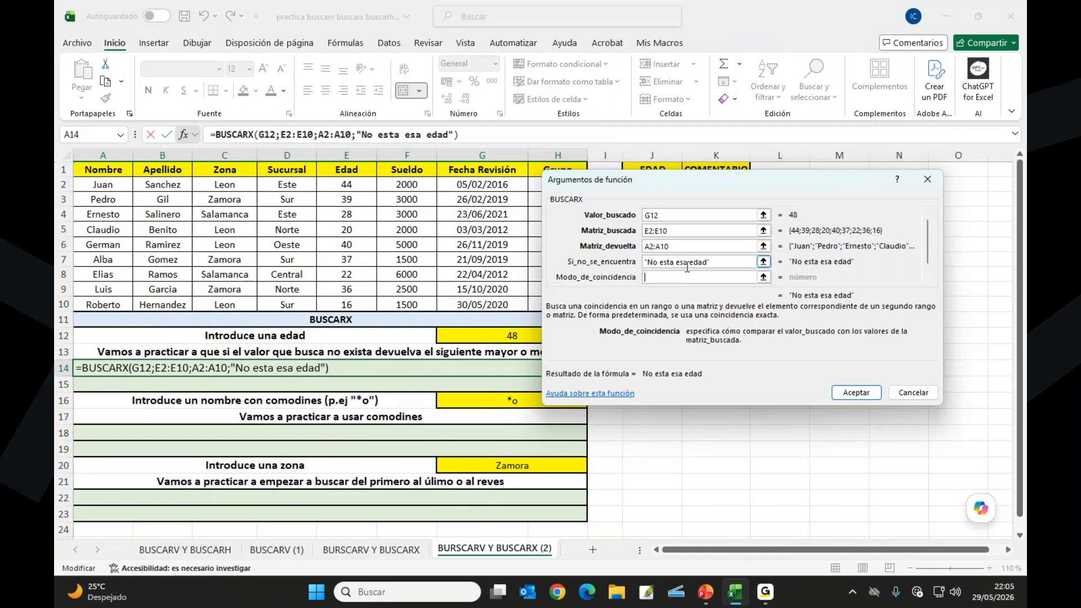
{"action": "left_click", "coordinate": [685, 279]}
{"action": "left_click", "coordinate": [863, 397]}
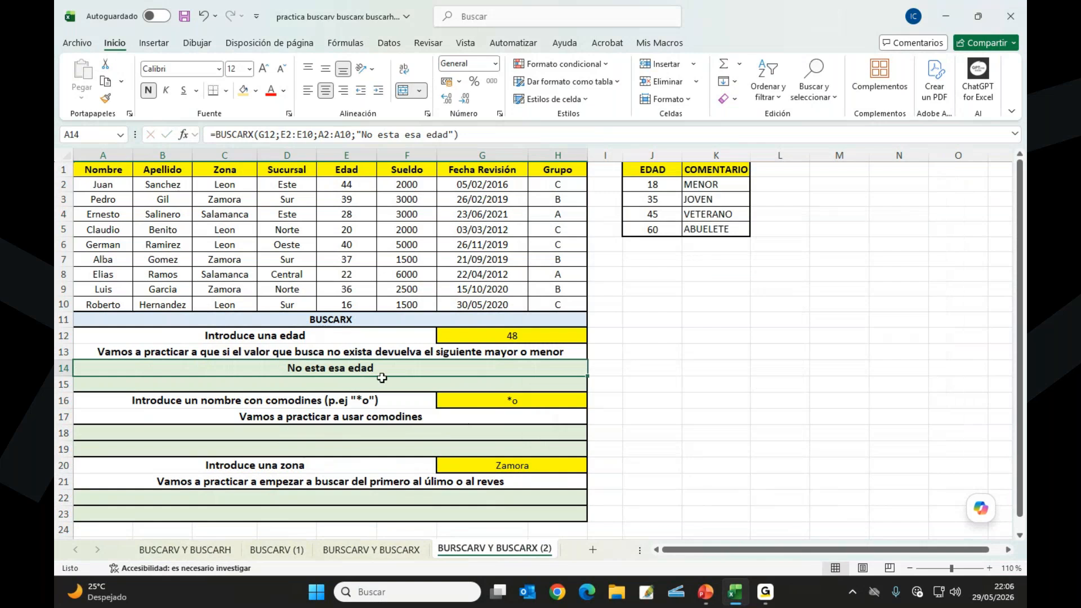
Step: Test the A14 lookup with age 39 in G12, and undo the accidental deletion of the A13 heading
{"action": "left_click", "coordinate": [533, 336]}
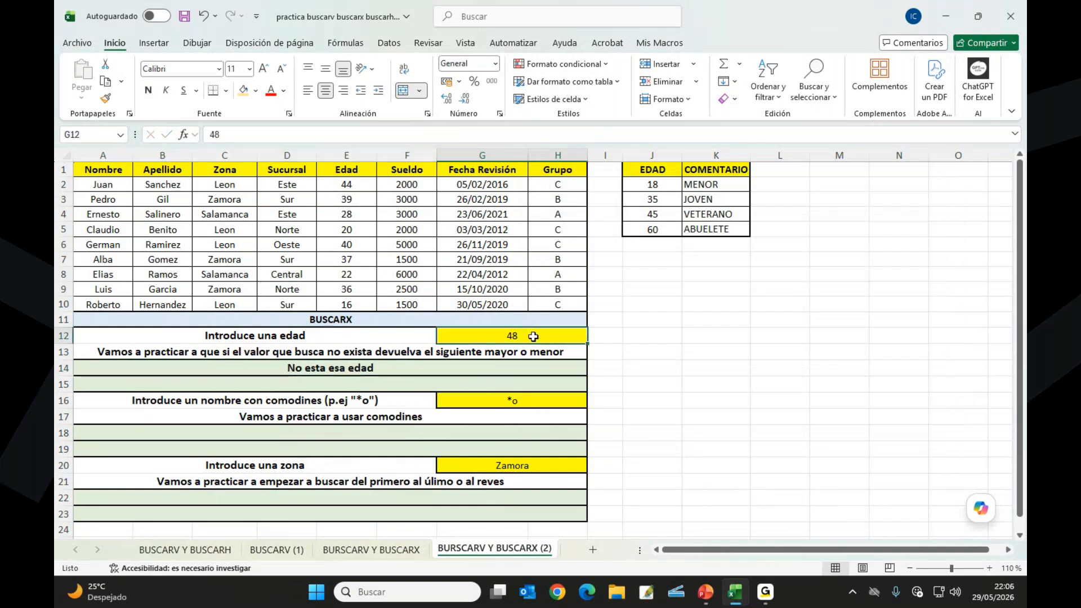
{"action": "type", "text": "39"}
{"action": "key", "text": "Return"}
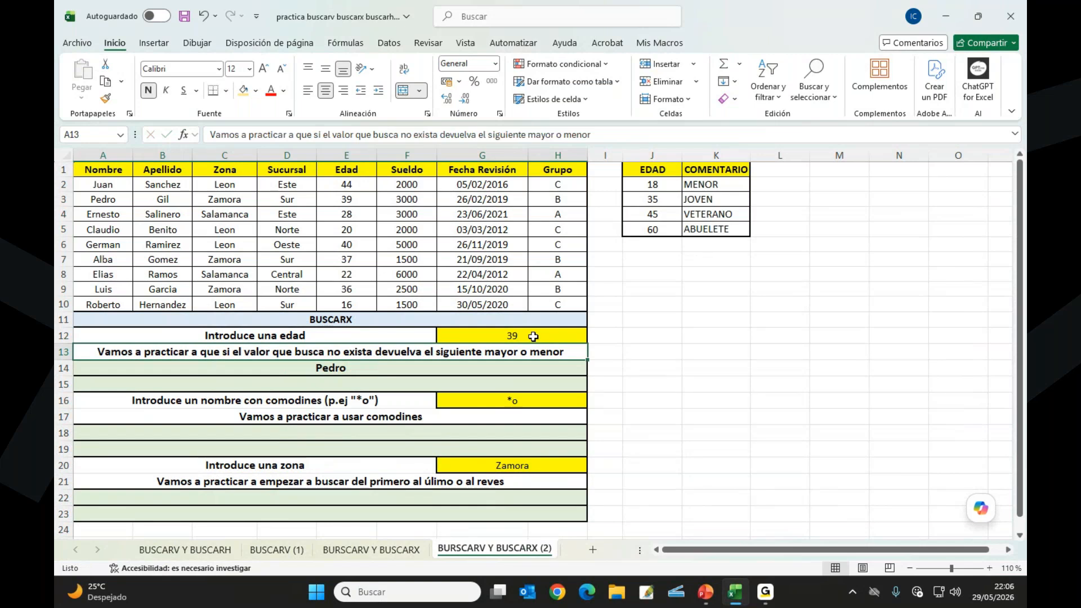
{"action": "key", "text": "Delete"}
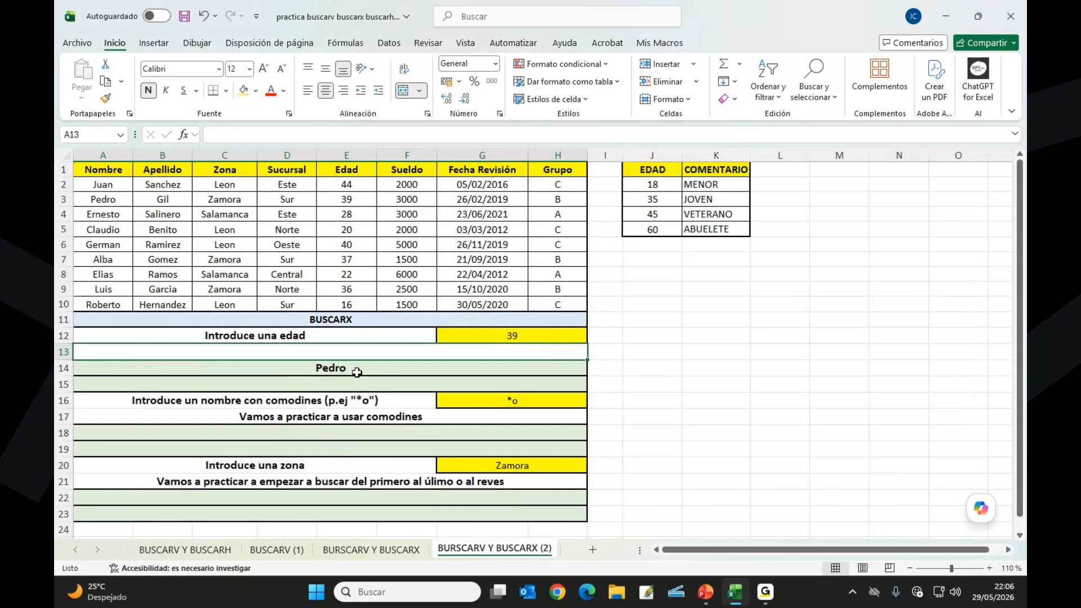
{"action": "key", "text": "ctrl+z"}
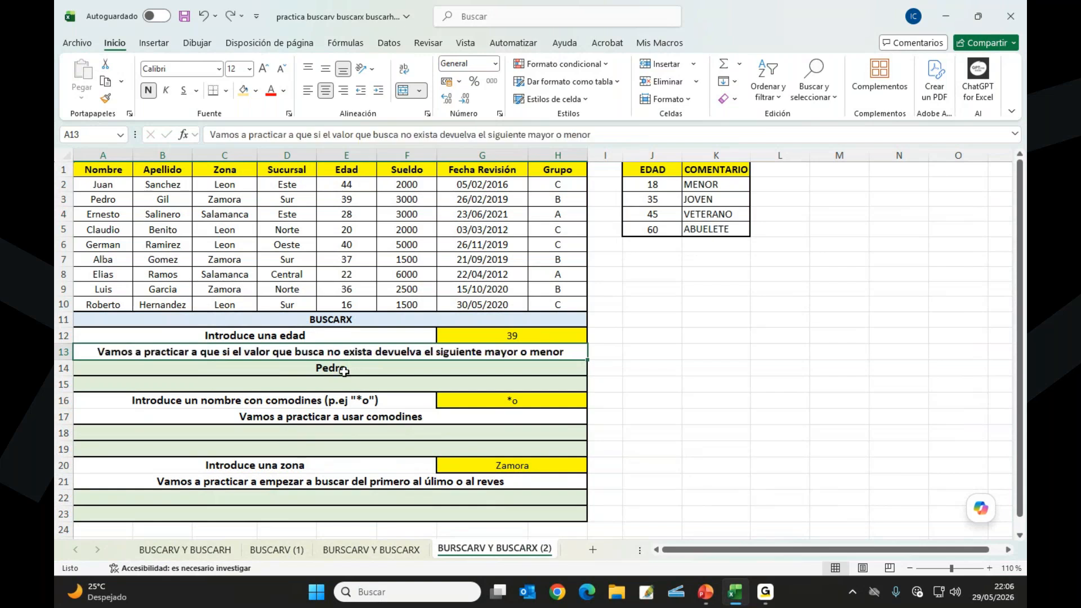
Step: Clear the formula in A14 and set the age in G12 to 48
{"action": "left_click", "coordinate": [344, 370]}
{"action": "key", "text": "Delete"}
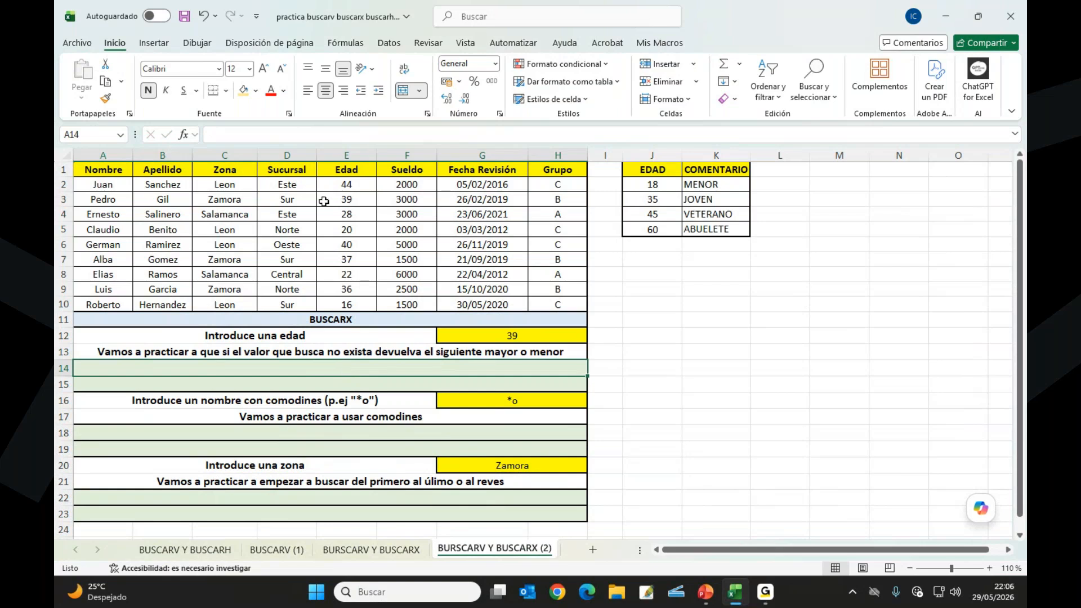
{"action": "left_click_drag", "start_coordinate": [346, 185], "coordinate": [346, 304]}
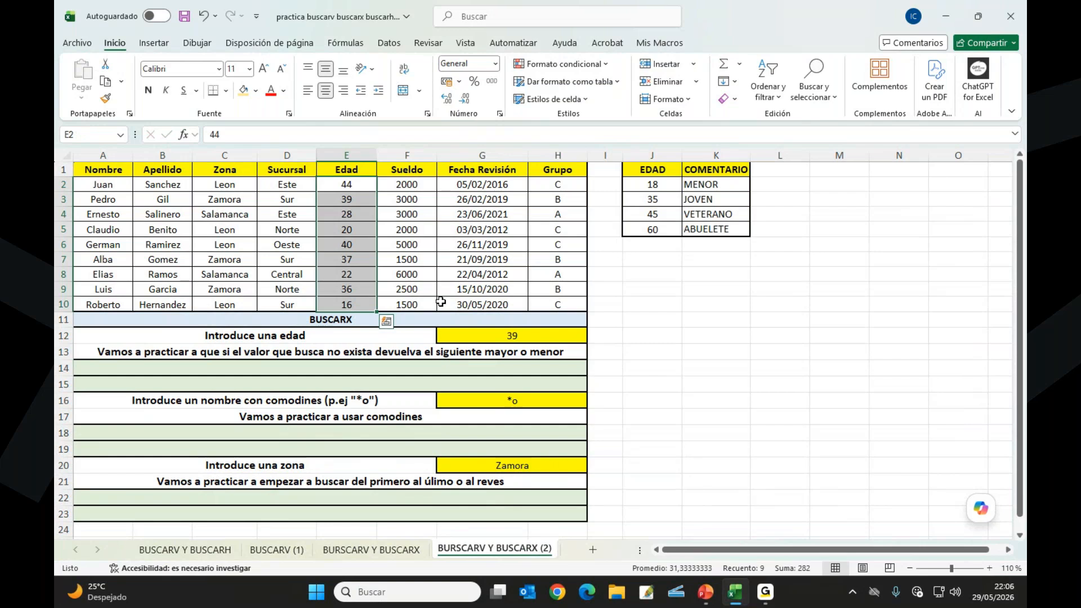
{"action": "left_click", "coordinate": [539, 339]}
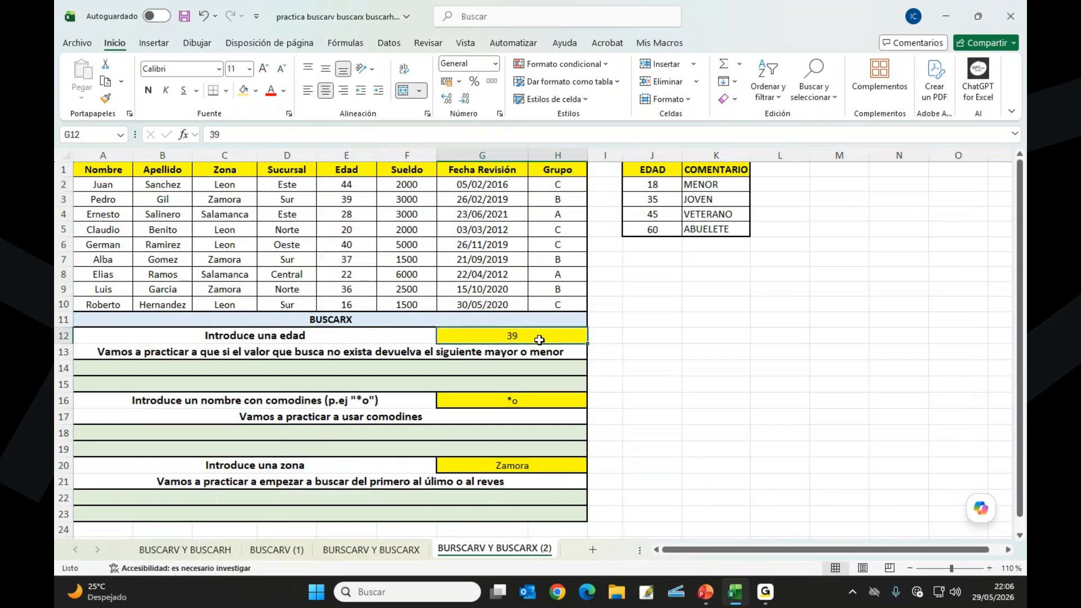
{"action": "type", "text": "48"}
{"action": "key", "text": "Return"}
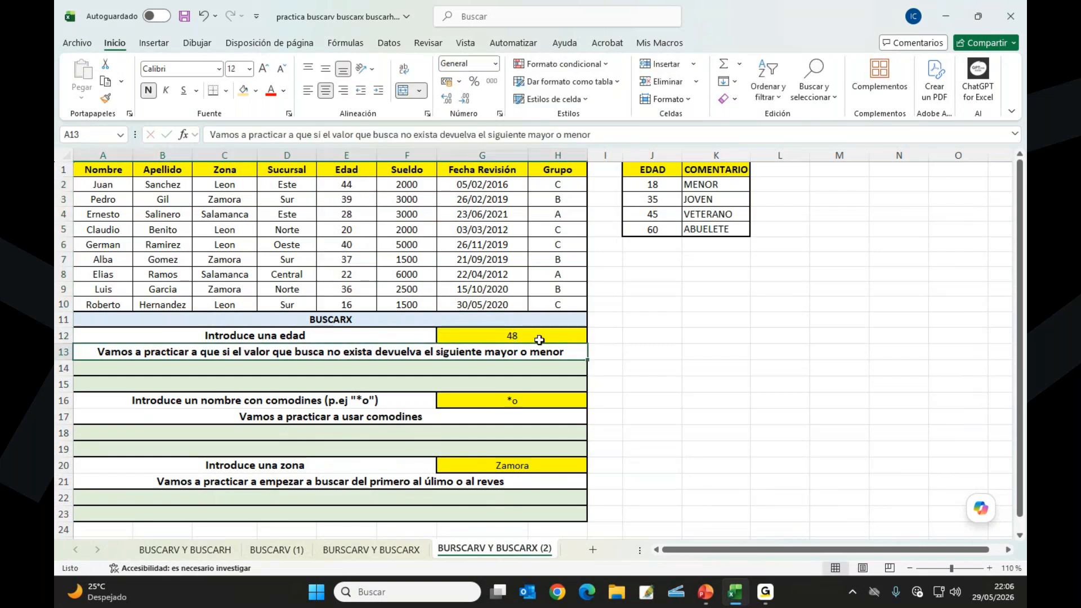
Step: Examine the age thresholds and their comments in the EDAD and COMENTARIO table against the age in G12
{"action": "left_click", "coordinate": [536, 336]}
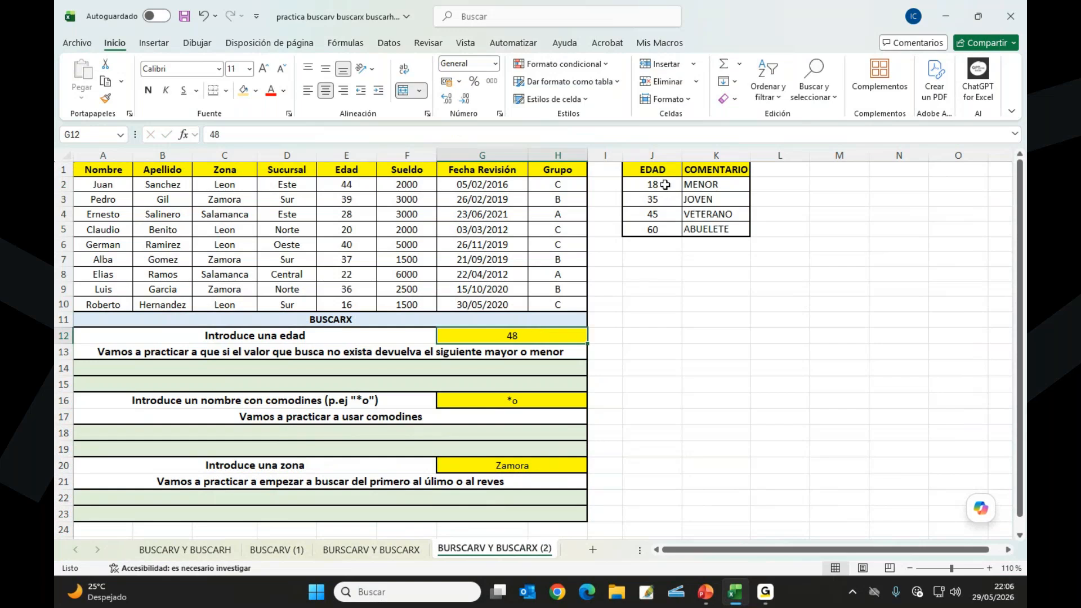
{"action": "left_click", "coordinate": [699, 187]}
{"action": "left_click", "coordinate": [701, 200]}
{"action": "left_click", "coordinate": [720, 217]}
{"action": "left_click", "coordinate": [720, 230]}
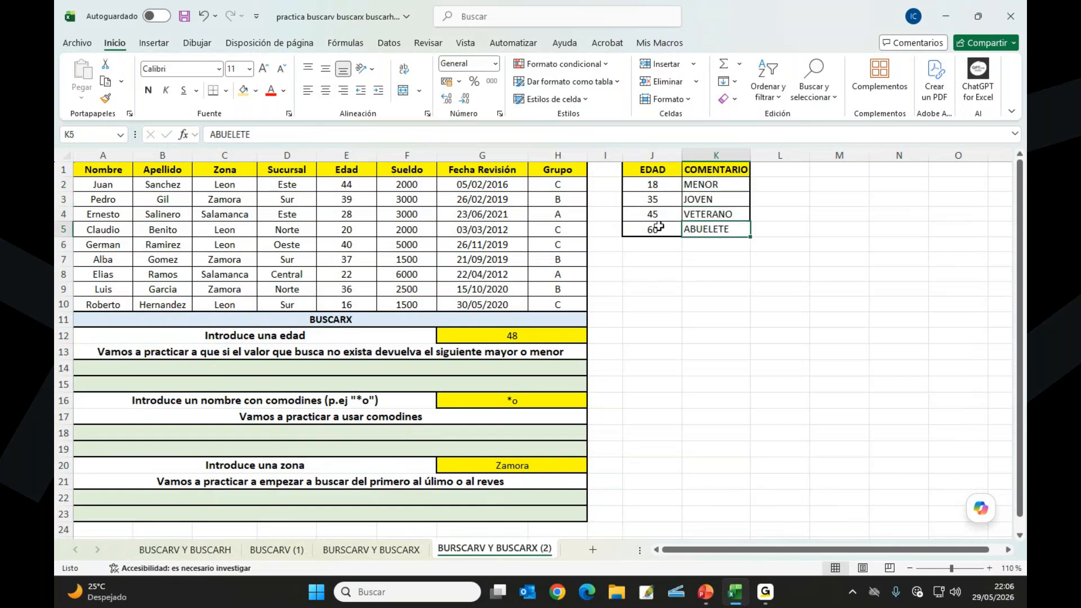
{"action": "left_click", "coordinate": [659, 186]}
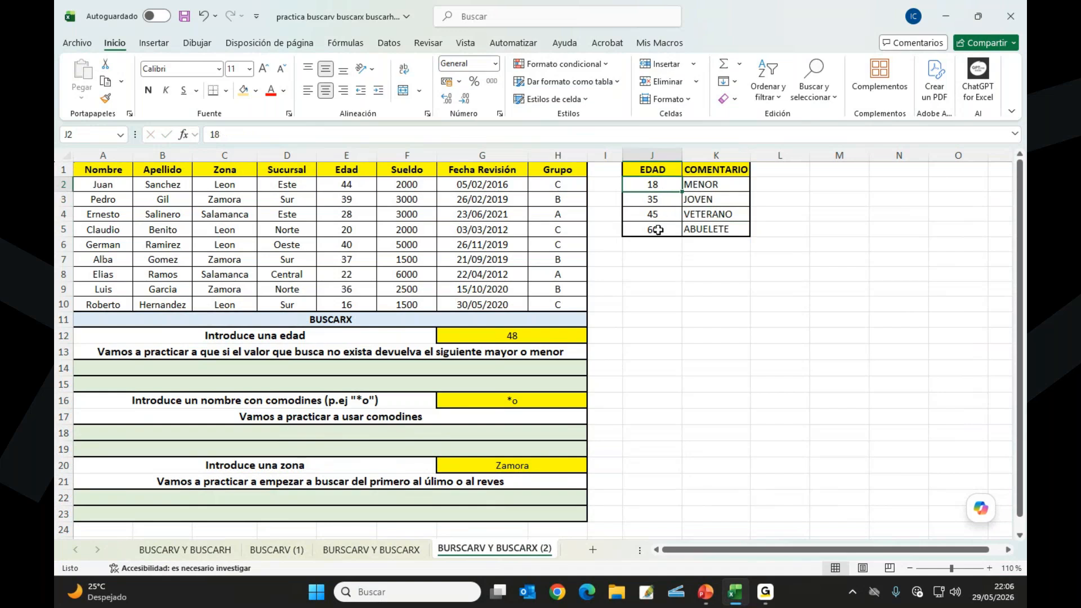
Step: Write a BUSCARX formula in A14 that looks up G12 in J2:J5 and returns the comment from K2:K5
{"action": "left_click", "coordinate": [425, 369]}
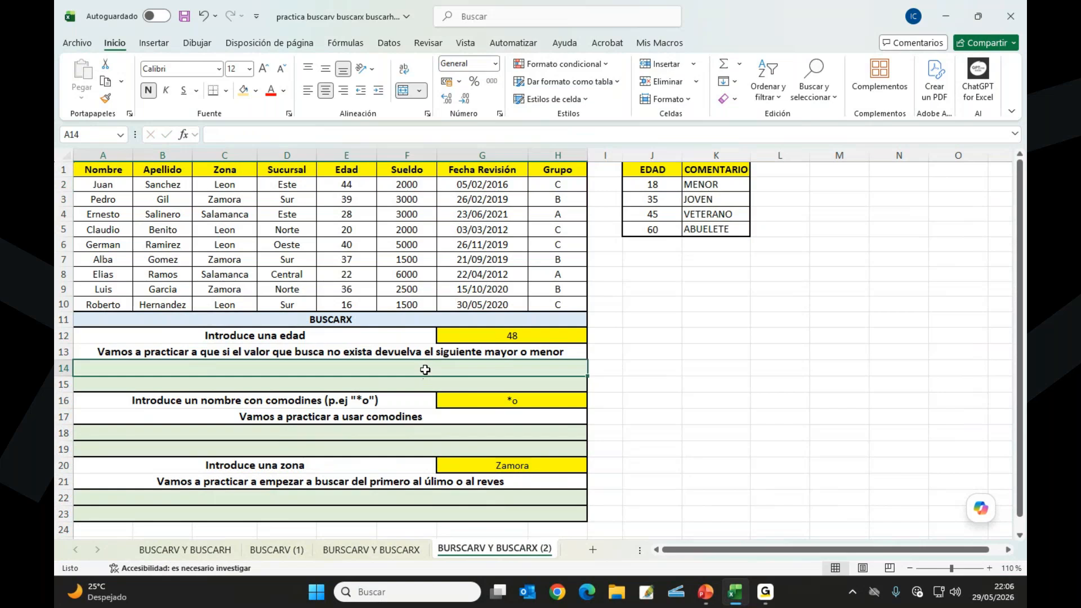
{"action": "type", "text": "=busc"}
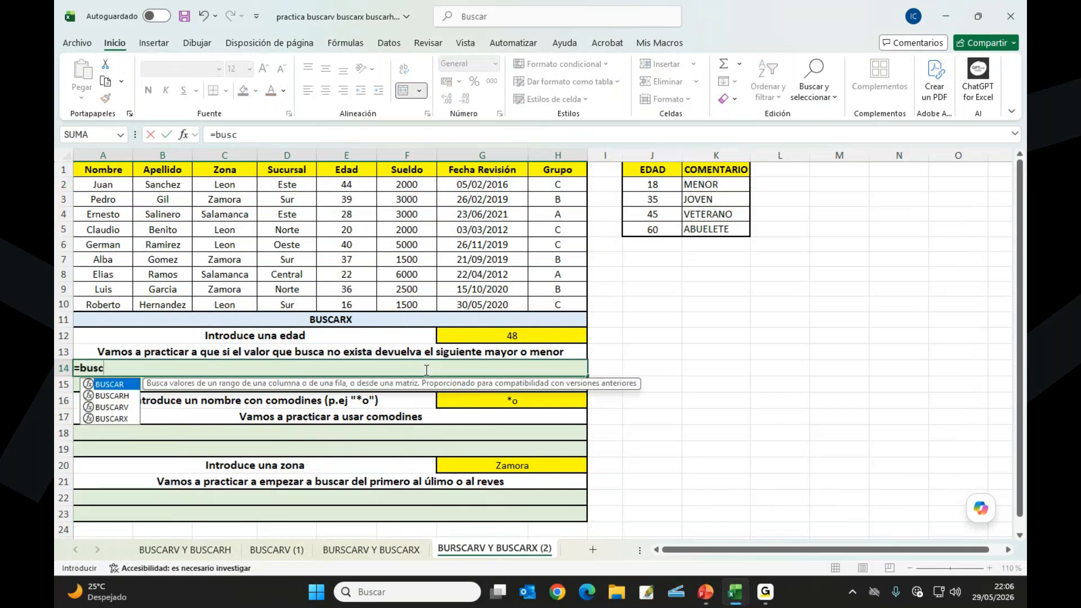
{"action": "double_click", "coordinate": [118, 416]}
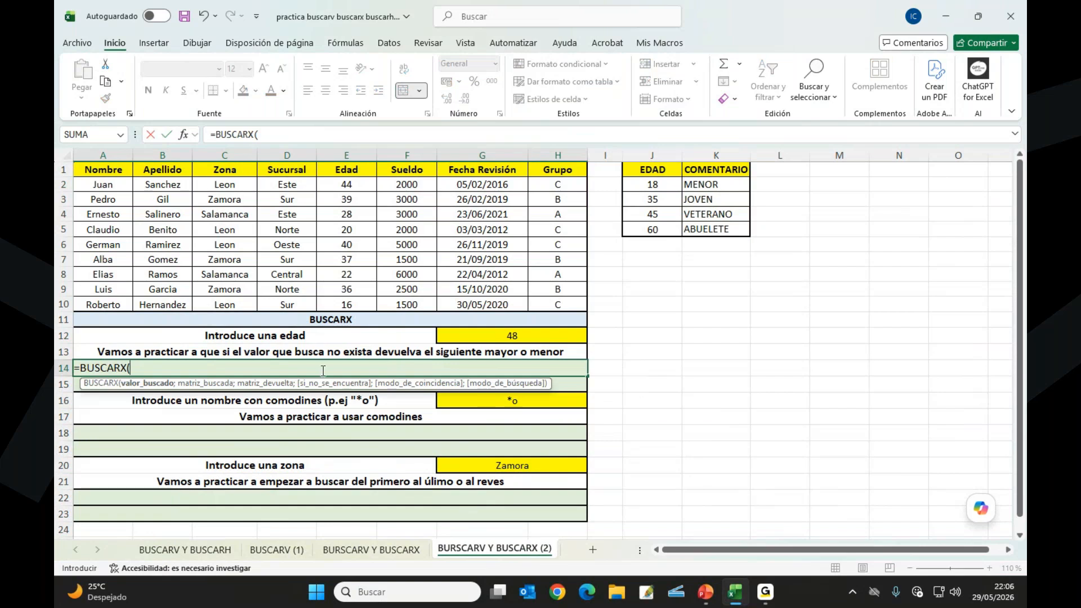
{"action": "left_click", "coordinate": [511, 336]}
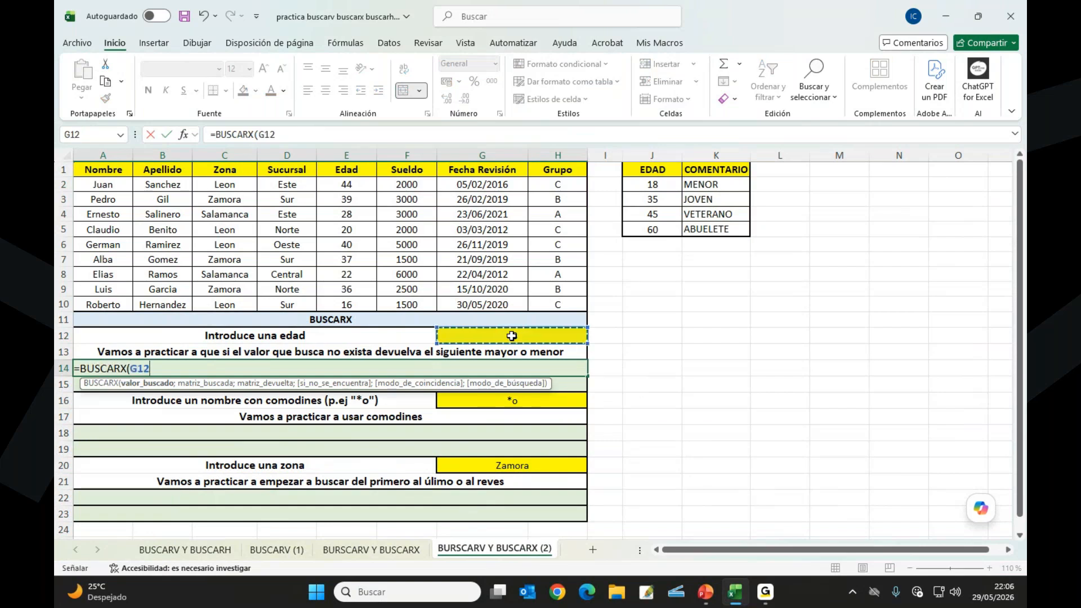
{"action": "type", "text": ";"}
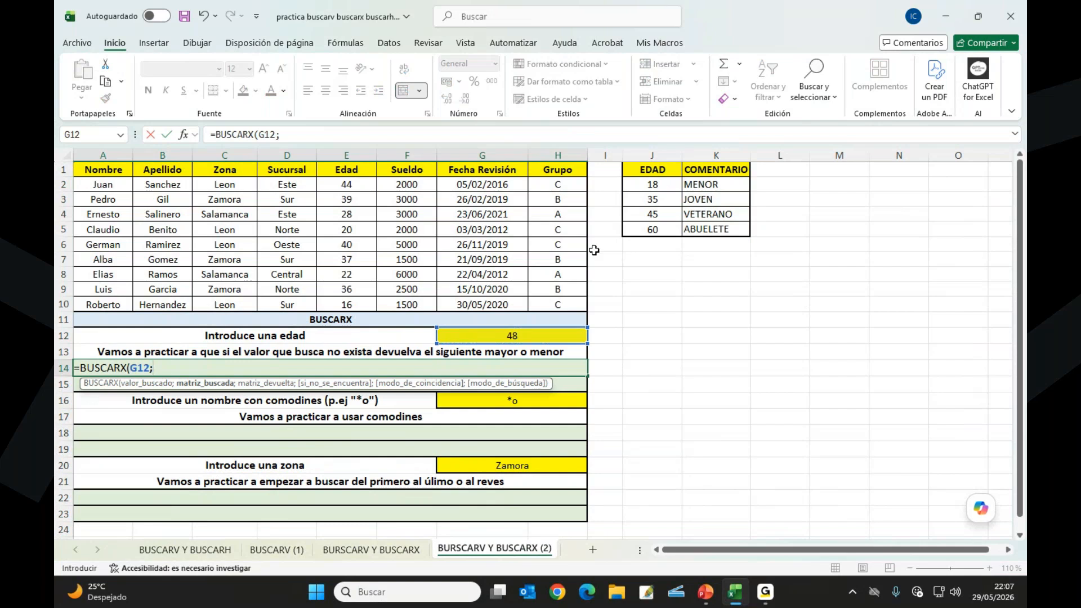
{"action": "left_click_drag", "start_coordinate": [644, 188], "coordinate": [650, 229]}
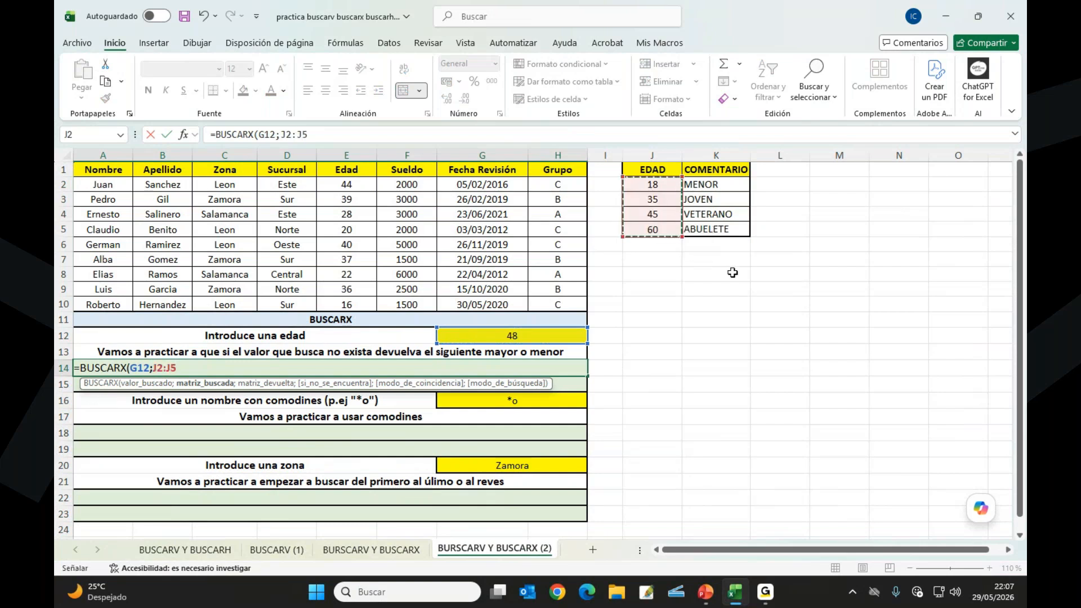
{"action": "type", "text": ";"}
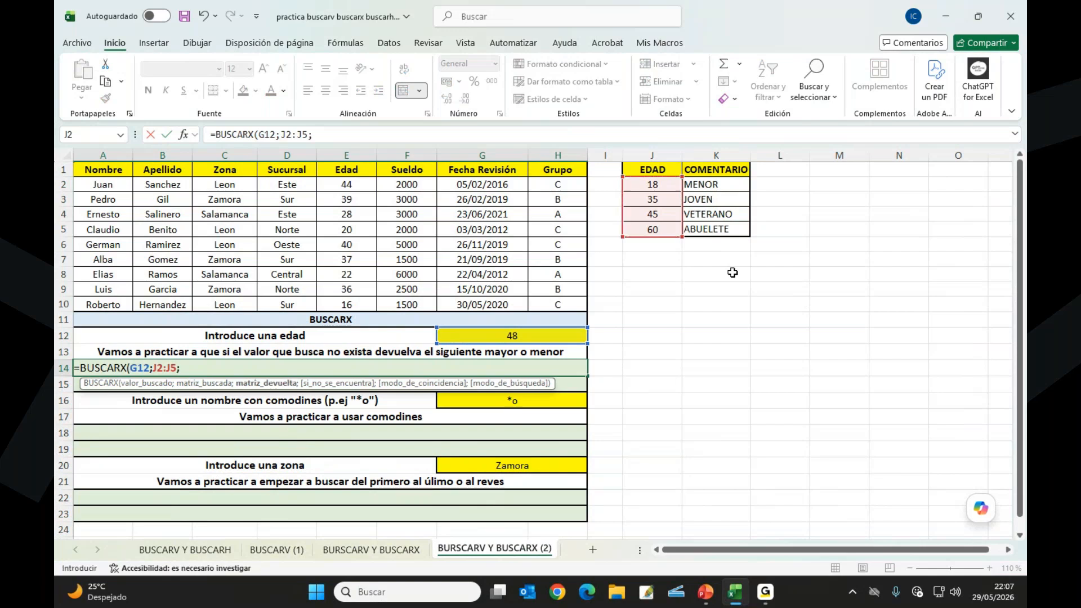
{"action": "left_click_drag", "start_coordinate": [724, 184], "coordinate": [721, 230]}
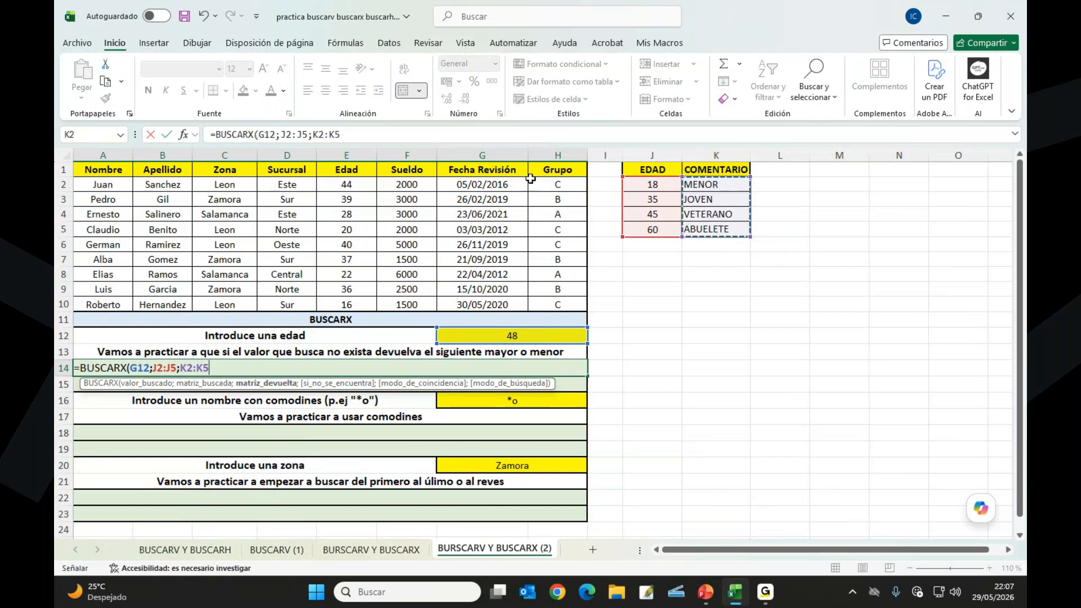
Step: Set the formula's Si_no_se_encuentra argument to "no hay" and accept the function arguments
{"action": "left_click", "coordinate": [187, 135]}
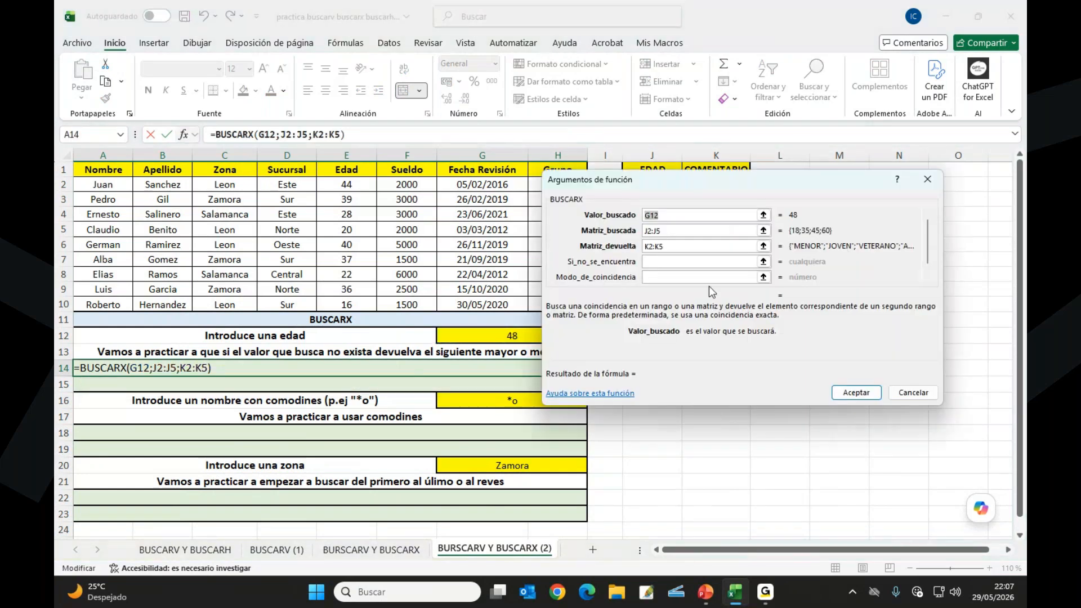
{"action": "left_click", "coordinate": [685, 262]}
{"action": "type", "text": "\"no hay\""}
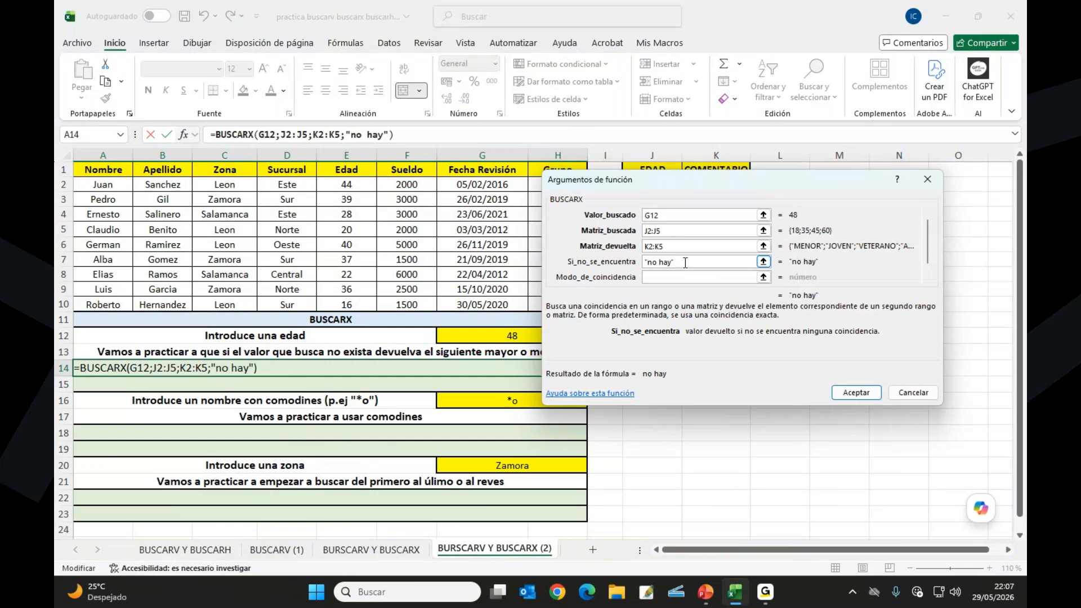
{"action": "left_click", "coordinate": [855, 394]}
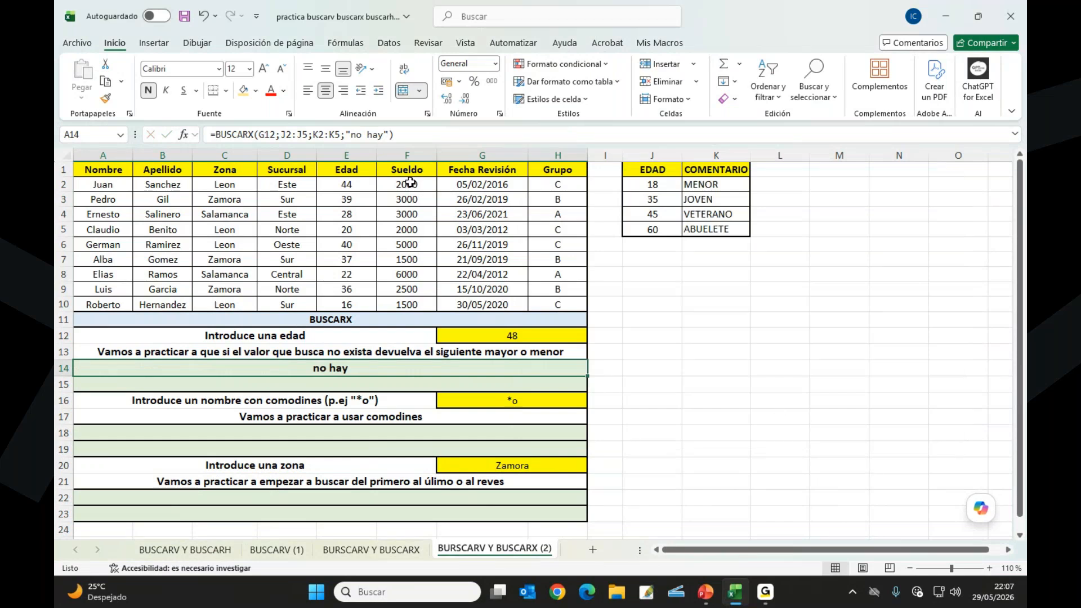
Step: Add match mode -1 (exact or next smaller item) to the A14 formula and compare the result with row 4 of the comment table
{"action": "left_click", "coordinate": [412, 136]}
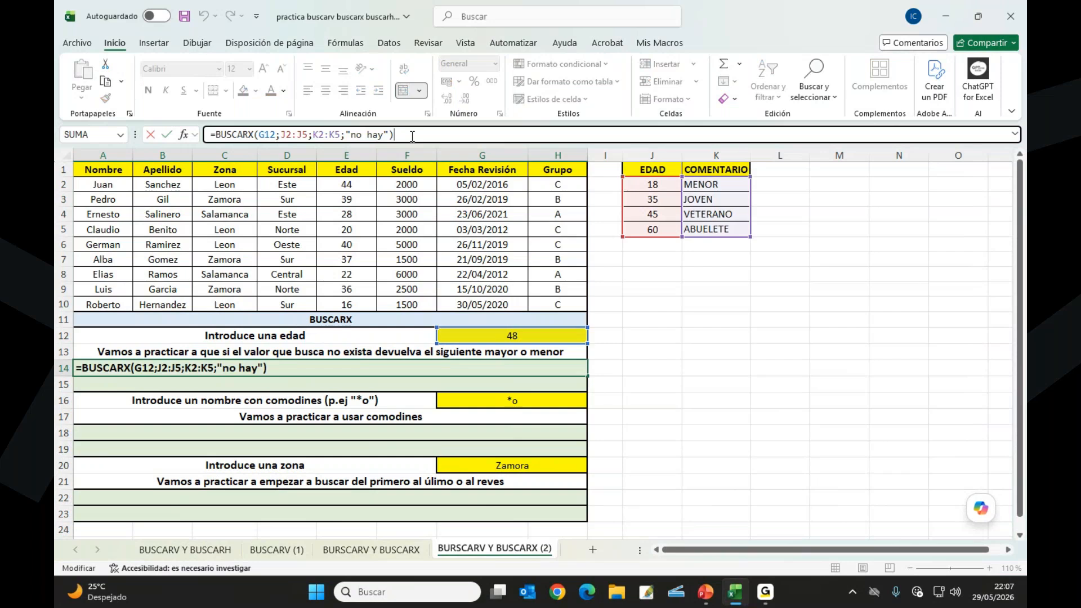
{"action": "key", "text": "BackSpace"}
{"action": "type", "text": ";"}
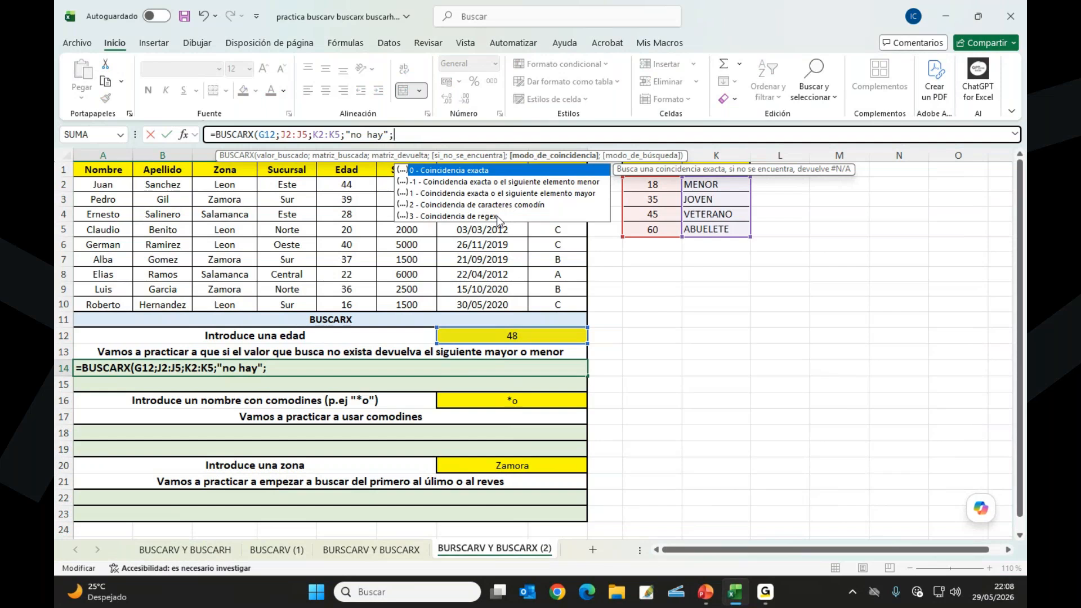
{"action": "double_click", "coordinate": [510, 183]}
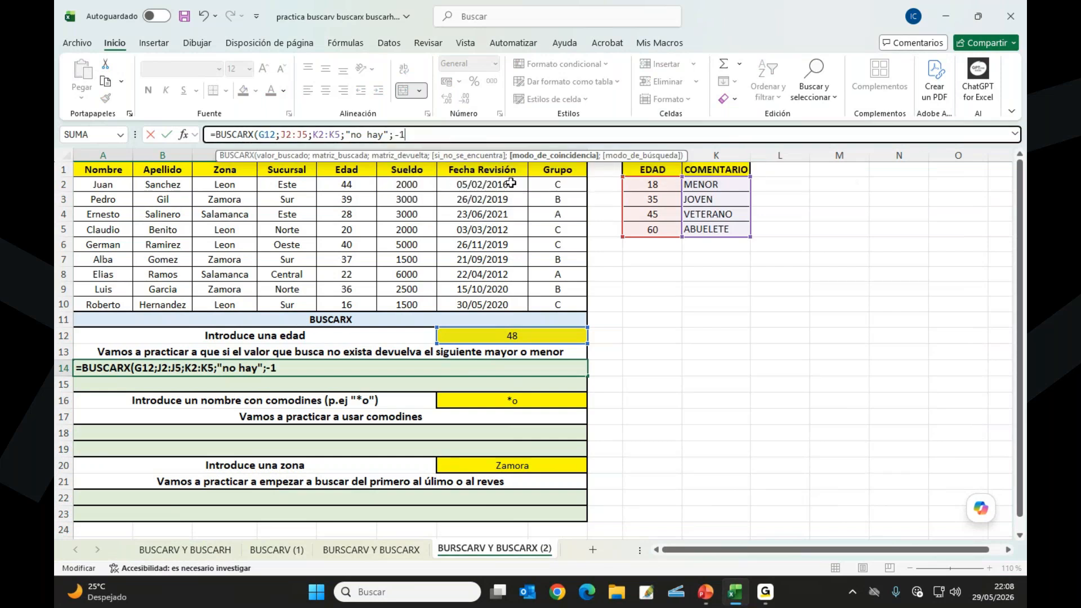
{"action": "type", "text": ")"}
{"action": "key", "text": "Return"}
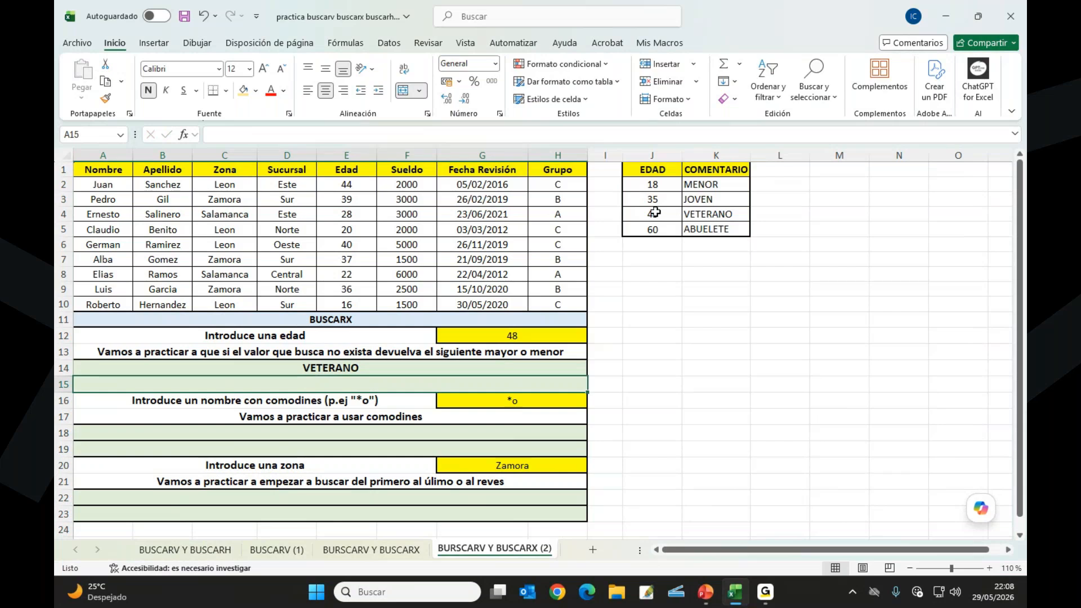
{"action": "left_click_drag", "start_coordinate": [654, 212], "coordinate": [710, 217]}
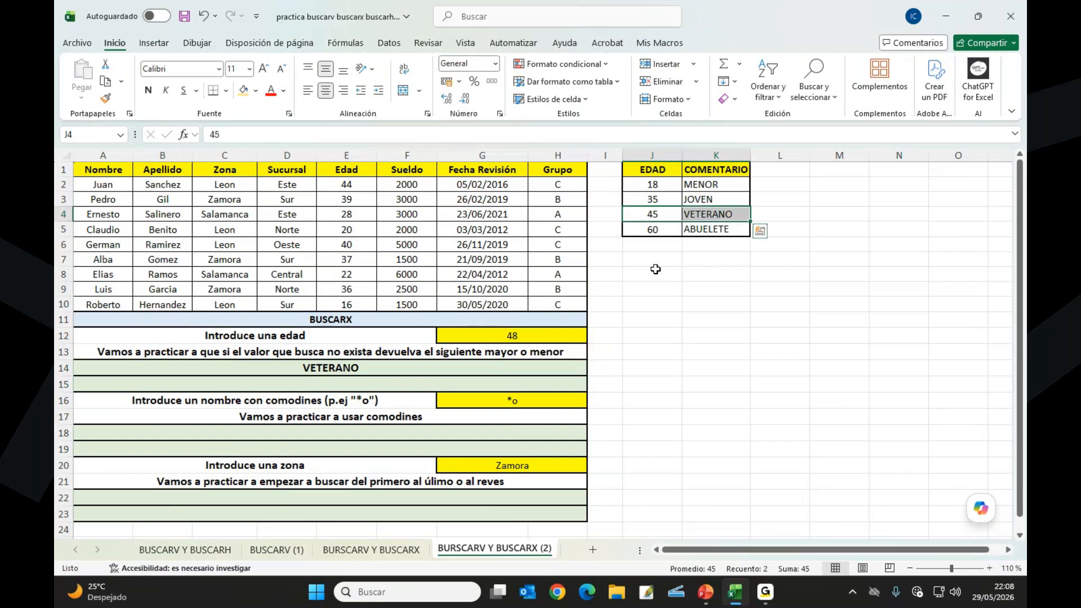
Step: Copy the text of the BUSCARX formula in A14 and paste it into A15 as a formula
{"action": "left_click", "coordinate": [394, 368]}
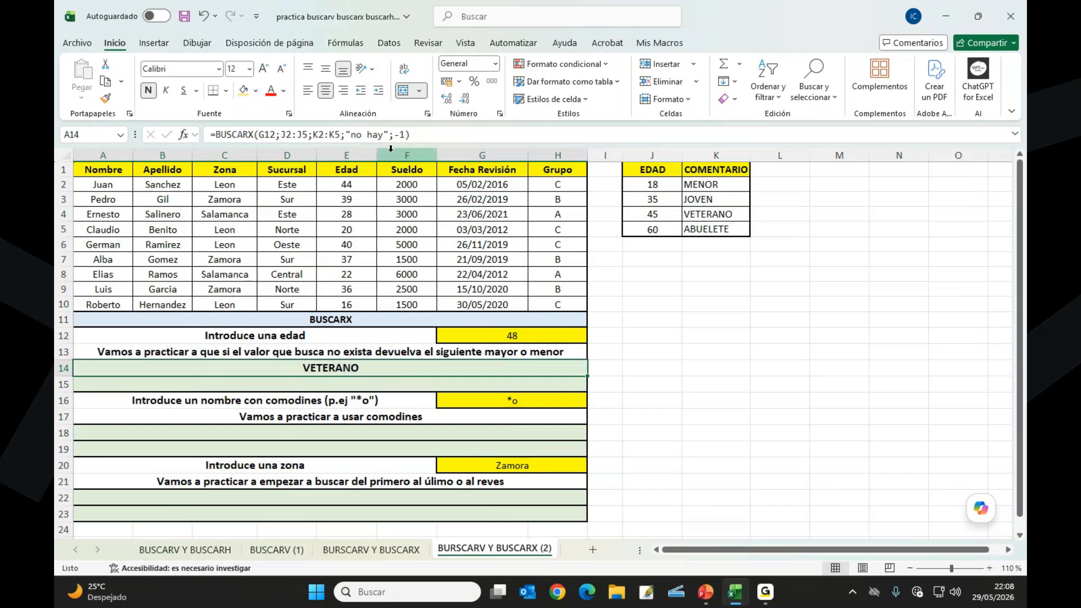
{"action": "left_click_drag", "start_coordinate": [421, 135], "coordinate": [163, 135]}
{"action": "key", "text": "ctrl+c"}
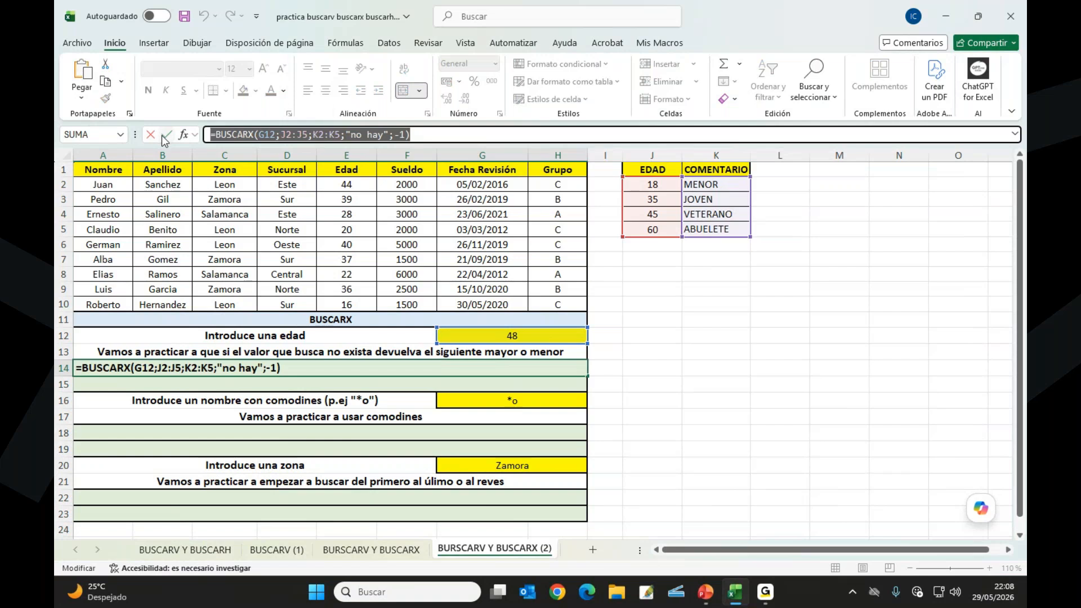
{"action": "key", "text": "ctrl+Return"}
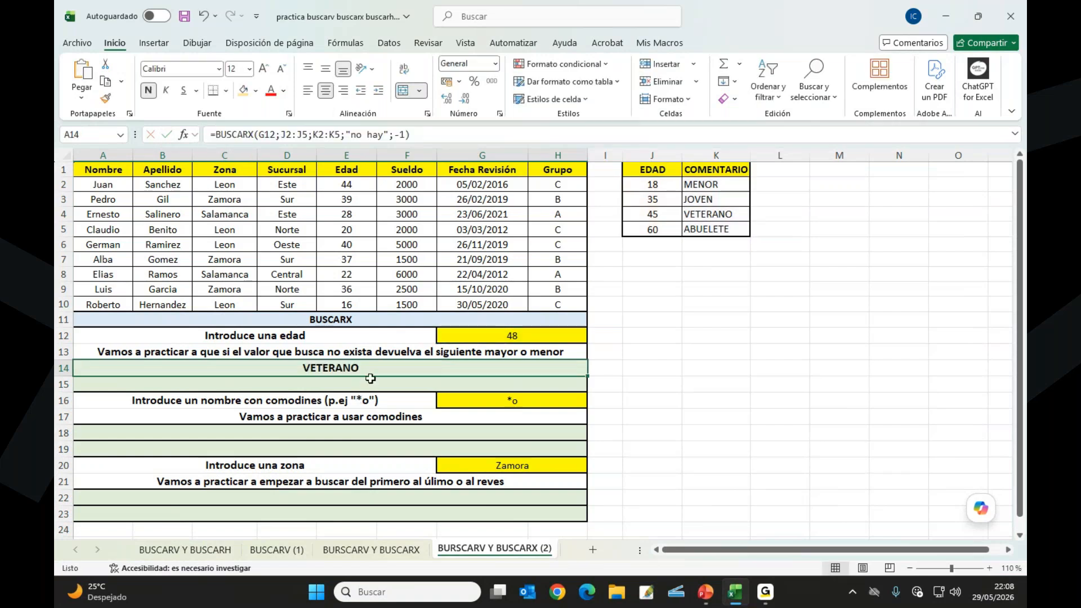
{"action": "left_click", "coordinate": [371, 387]}
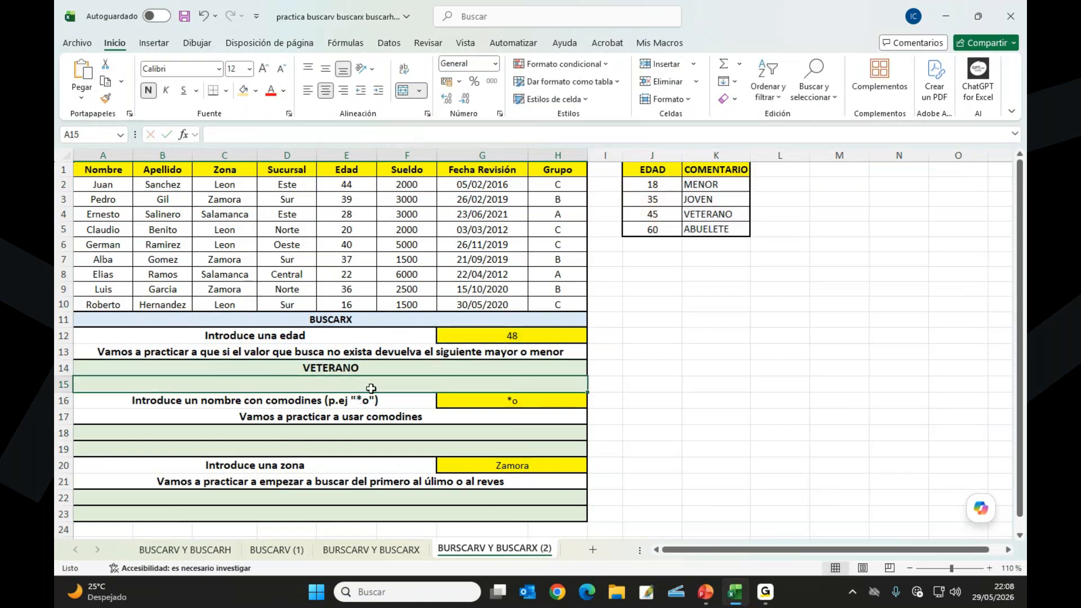
{"action": "key", "text": "ctrl+v"}
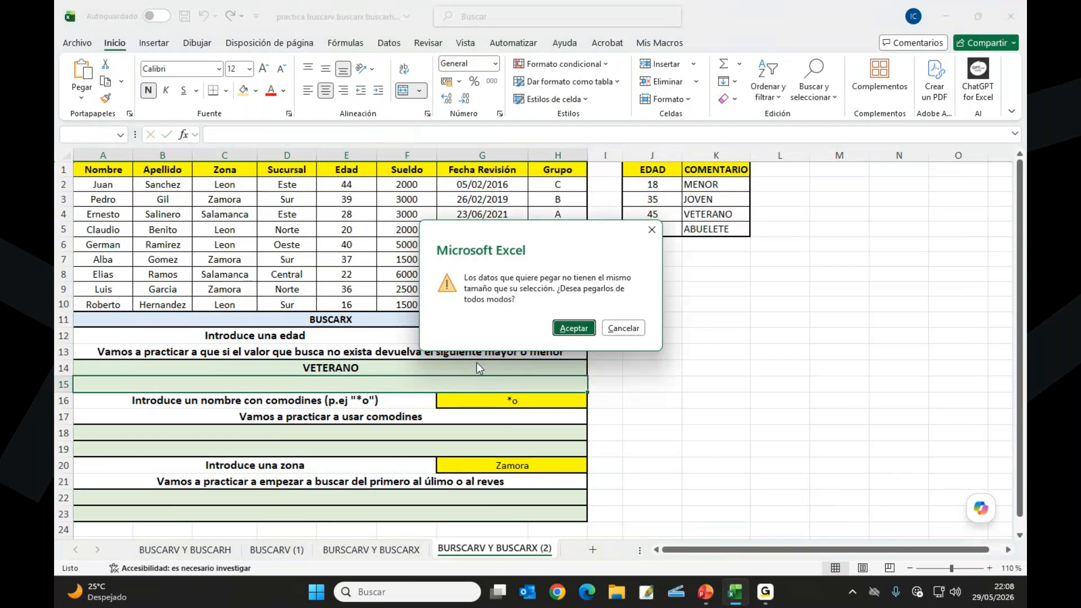
{"action": "left_click", "coordinate": [584, 328]}
{"action": "left_click", "coordinate": [585, 320]}
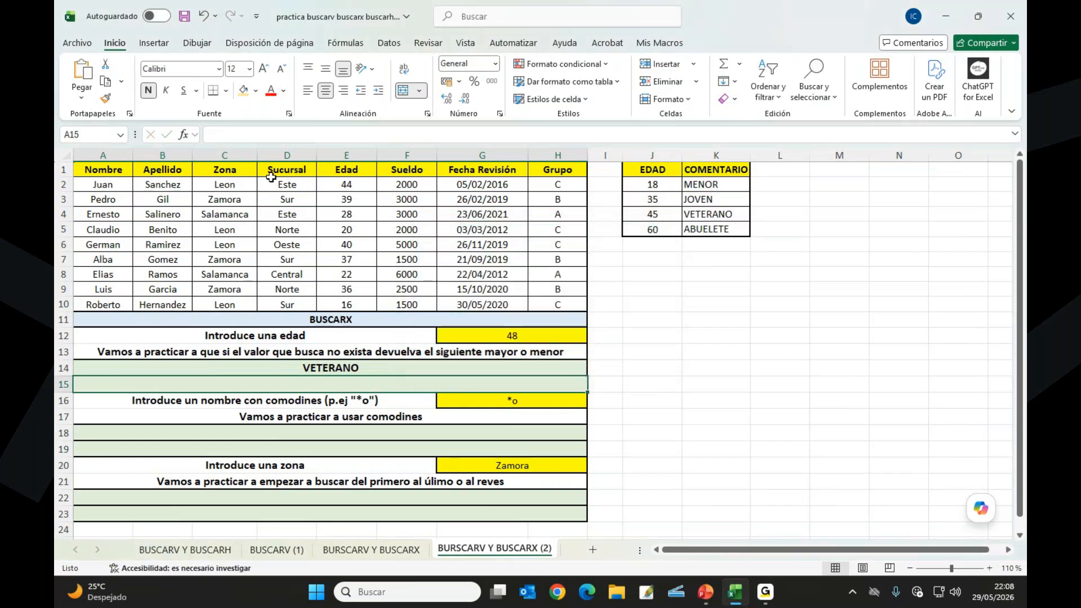
{"action": "left_click", "coordinate": [223, 136]}
{"action": "key", "text": "ctrl+v"}
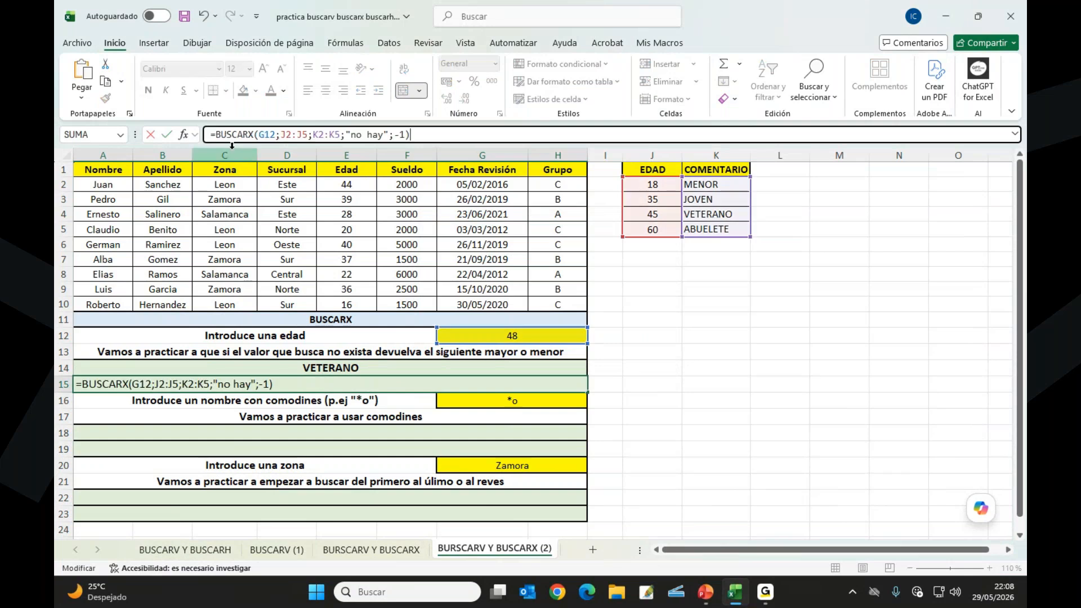
Step: Change the match mode of the A15 formula to 1 (exact match or next larger item)
{"action": "key", "text": "BackSpace"}
{"action": "key", "text": "BackSpace"}
{"action": "key", "text": "BackSpace"}
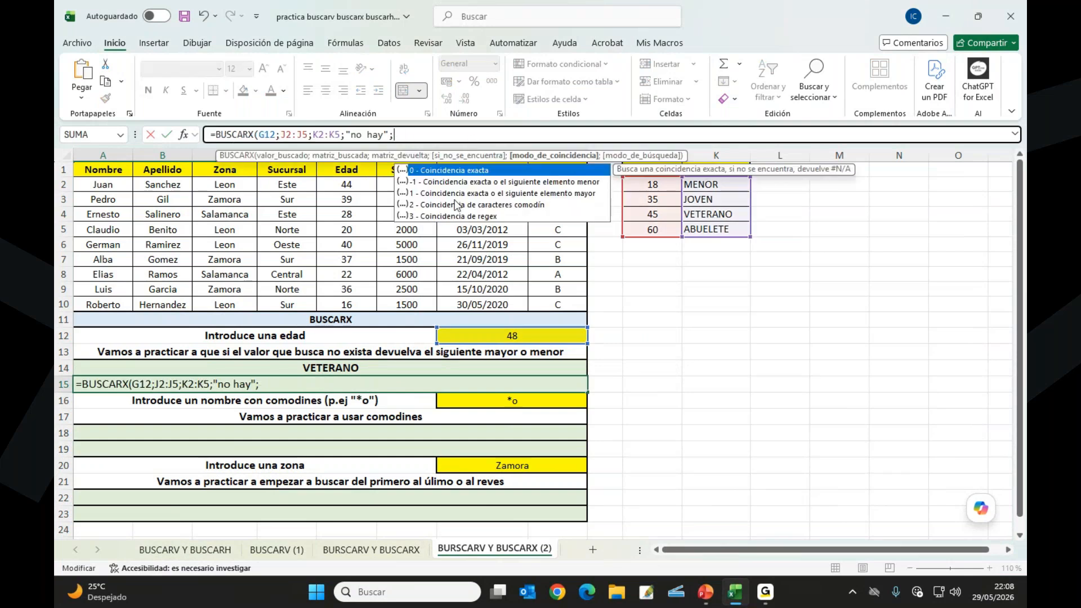
{"action": "left_click", "coordinate": [527, 194]}
{"action": "double_click", "coordinate": [527, 194]}
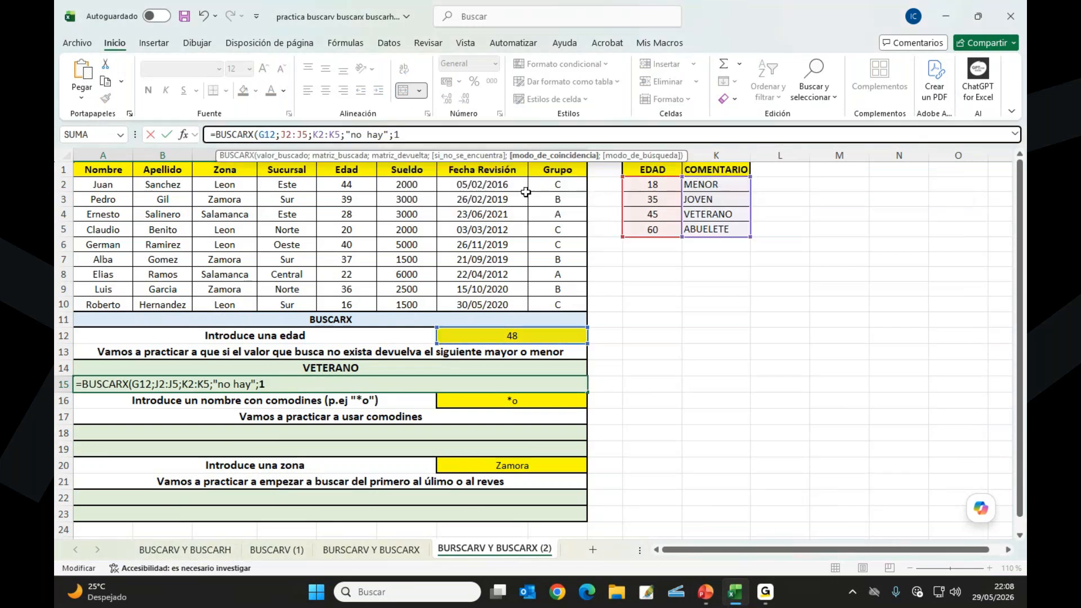
{"action": "type", "text": ")"}
{"action": "key", "text": "Return"}
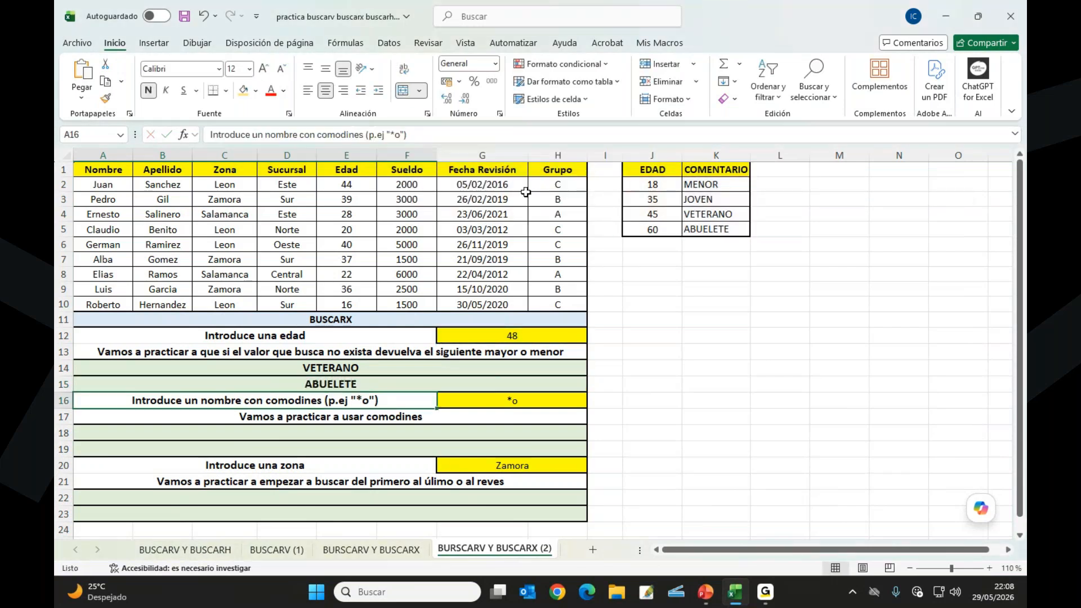
Step: Check the A15 formula and its result against rows 4 and 5 of the EDAD and COMENTARIO table
{"action": "double_click", "coordinate": [413, 380]}
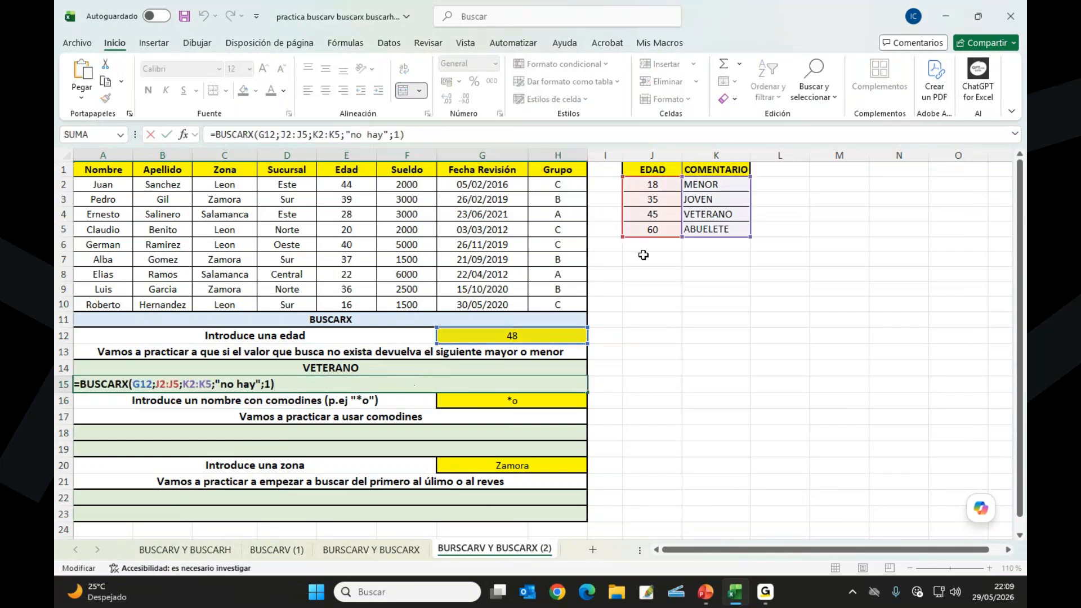
{"action": "left_click", "coordinate": [652, 234]}
{"action": "left_click", "coordinate": [657, 211]}
{"action": "left_click_drag", "start_coordinate": [657, 211], "coordinate": [692, 233]}
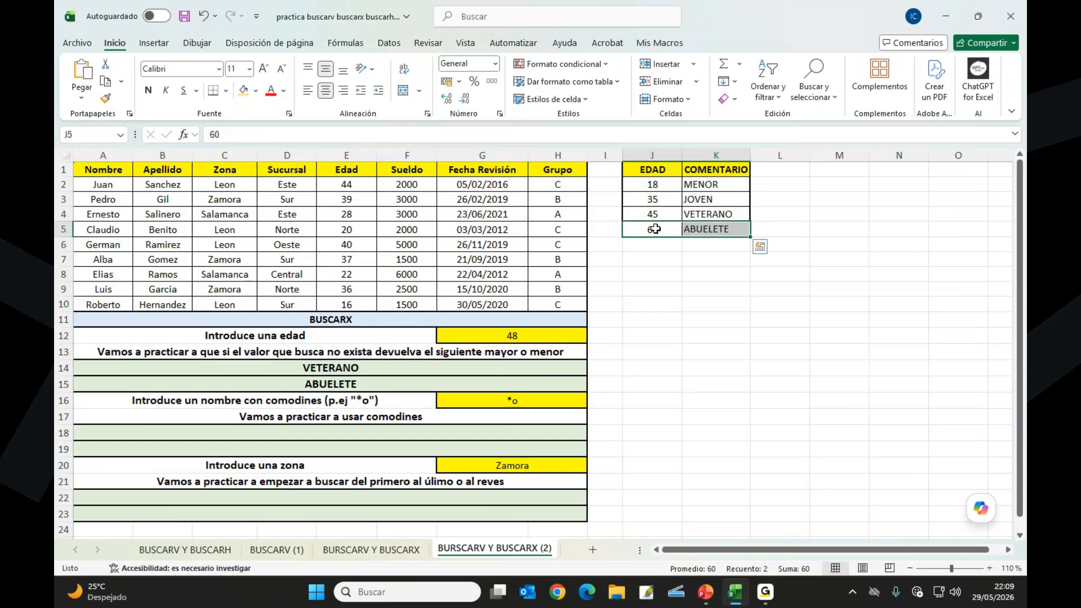
{"action": "left_click_drag", "start_coordinate": [651, 214], "coordinate": [708, 230]}
Step: Review the match mode options offered for the BUSCARX formula in A14 and discard the edit
{"action": "double_click", "coordinate": [355, 371]}
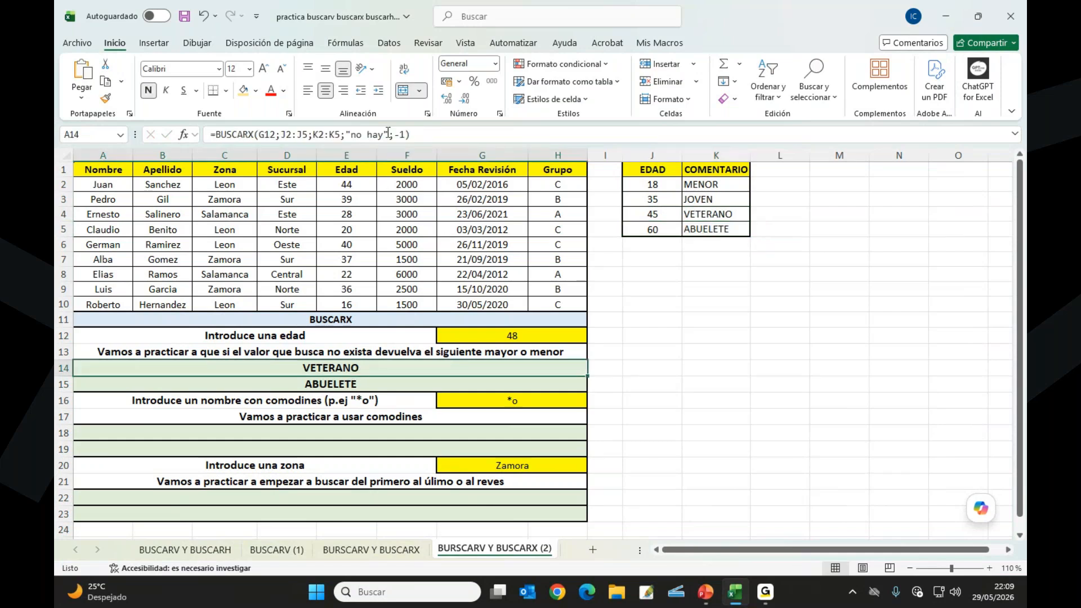
{"action": "left_click_drag", "start_coordinate": [394, 134], "coordinate": [439, 144]}
{"action": "key", "text": "BackSpace"}
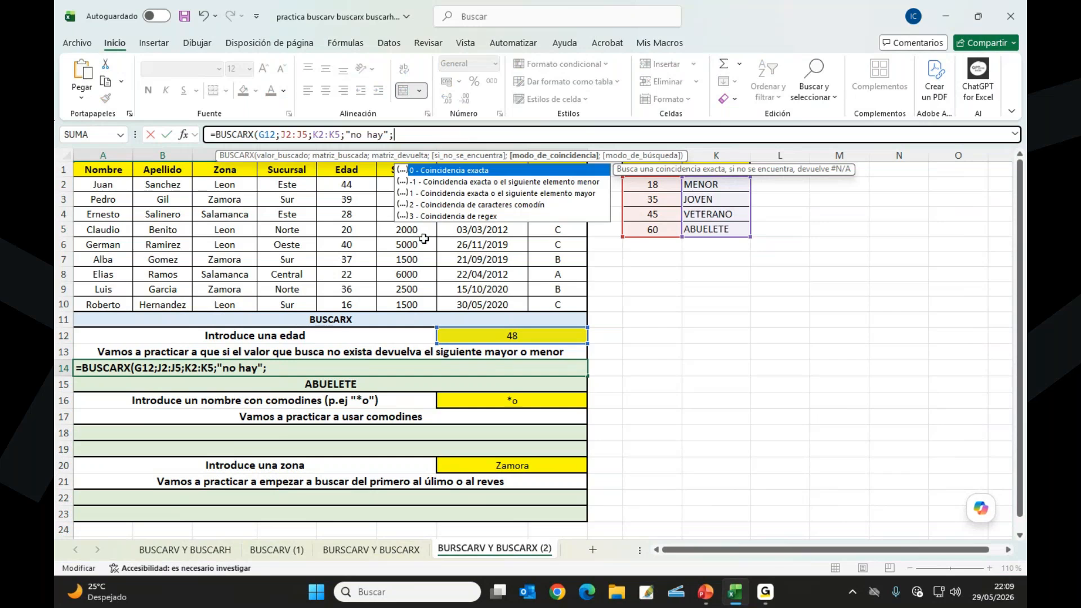
{"action": "key", "text": "Escape"}
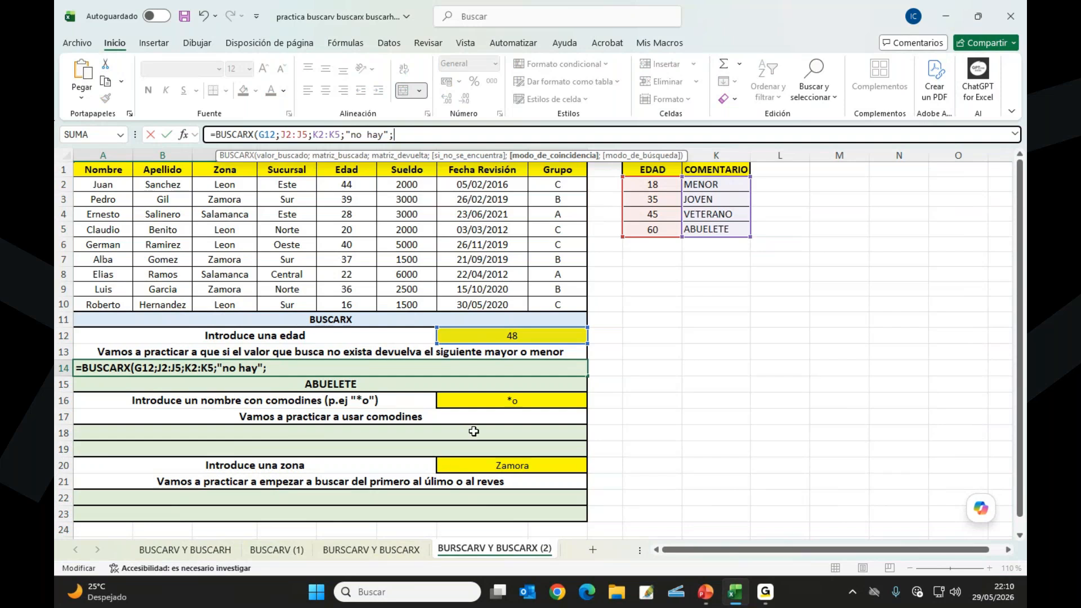
{"action": "left_click", "coordinate": [391, 432]}
{"action": "key", "text": "Return"}
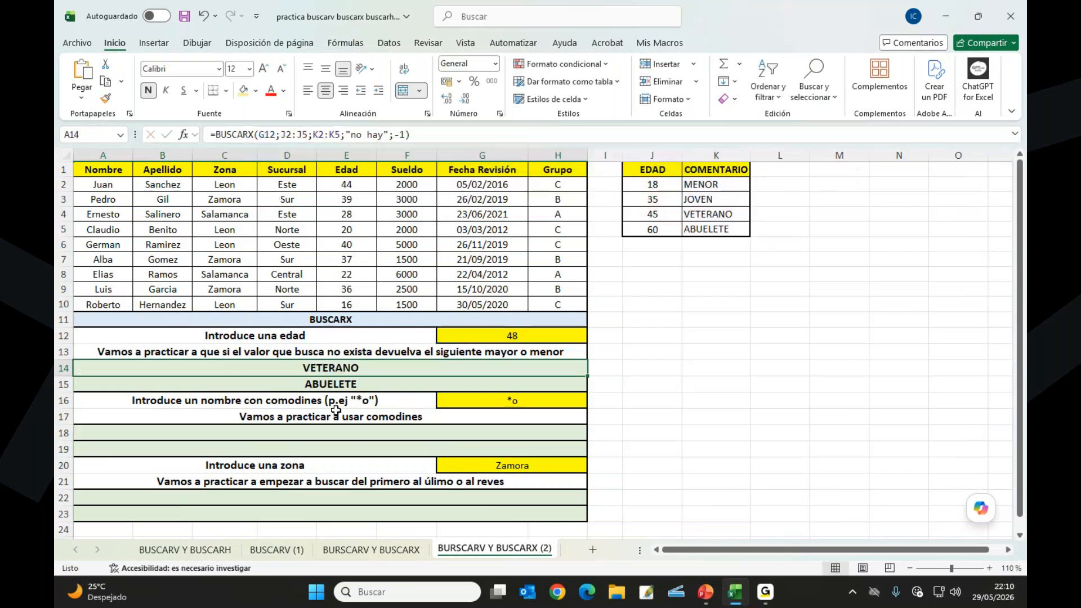
Step: Fill A18 with light orange and write a BUSCARX formula there that looks up G16 in B2:B10 and returns A2:A10
{"action": "left_click", "coordinate": [357, 431]}
{"action": "left_click", "coordinate": [244, 93]}
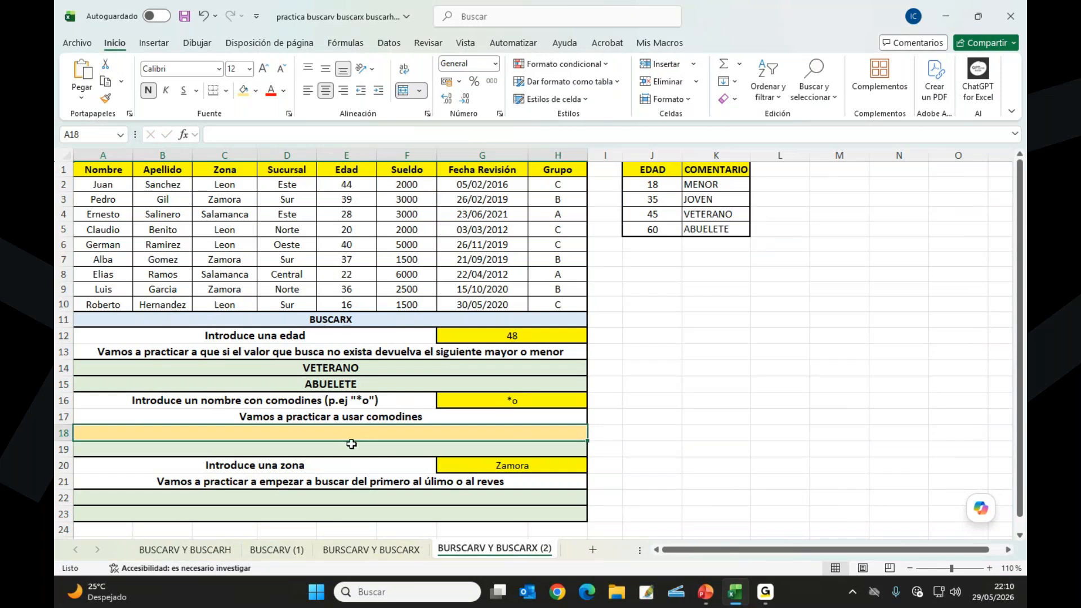
{"action": "type", "text": "=buscarx"}
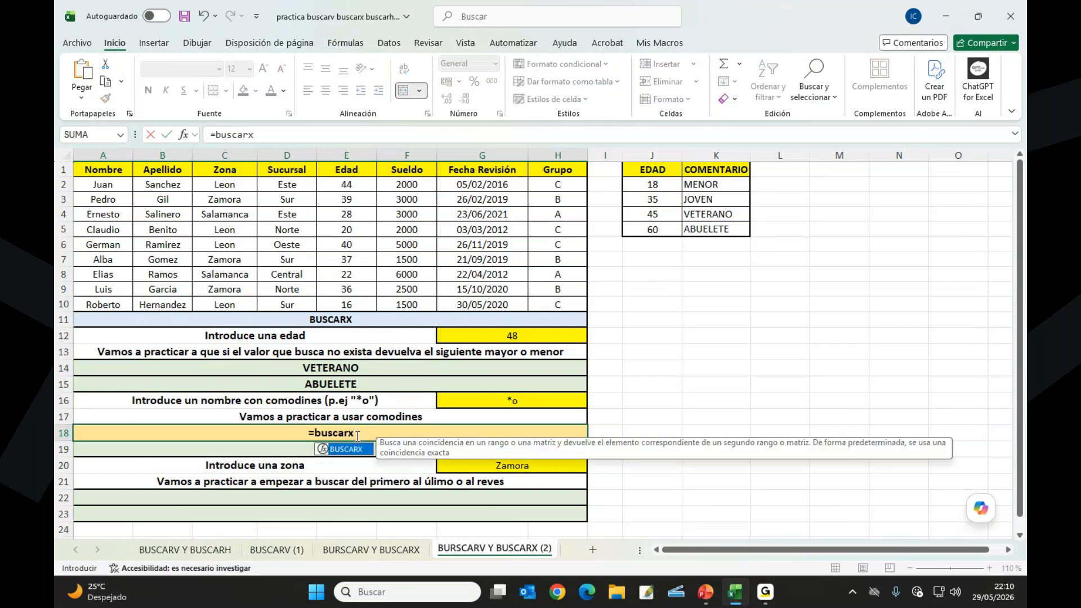
{"action": "type", "text": "("}
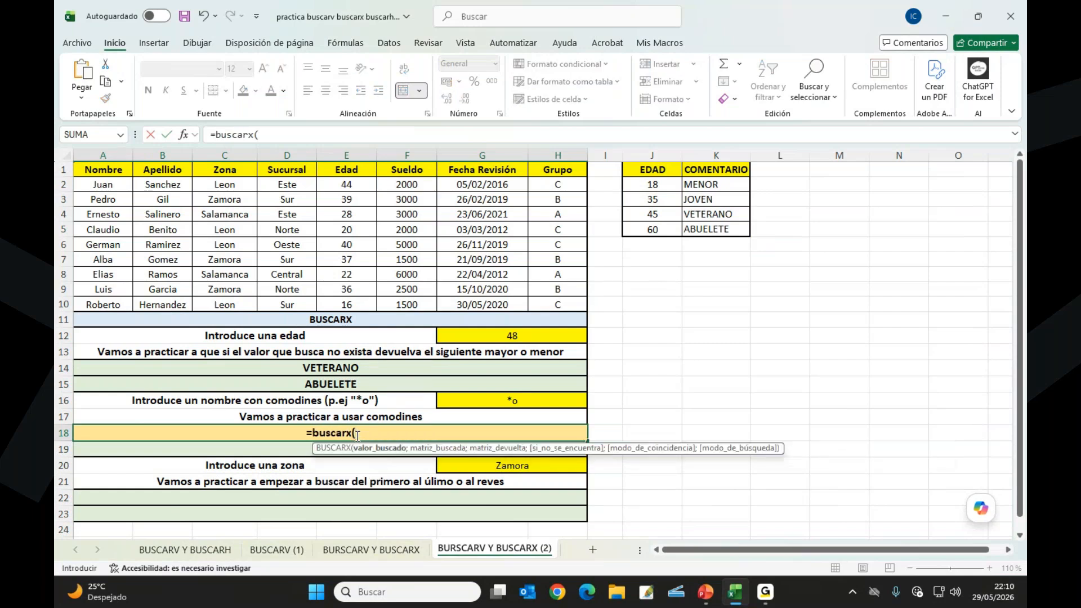
{"action": "left_click", "coordinate": [184, 134]}
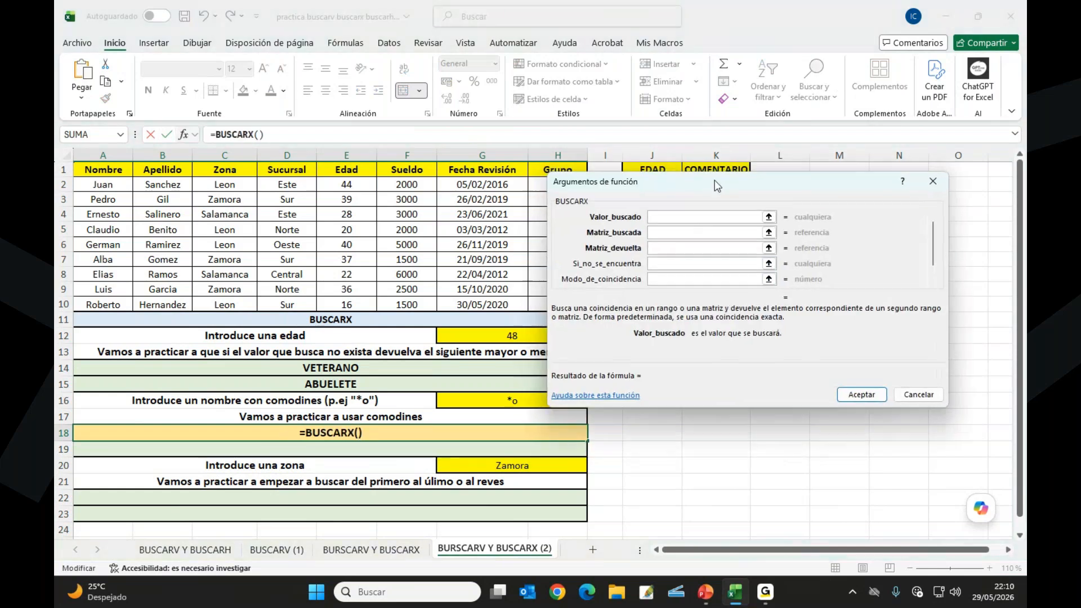
{"action": "left_click", "coordinate": [493, 401]}
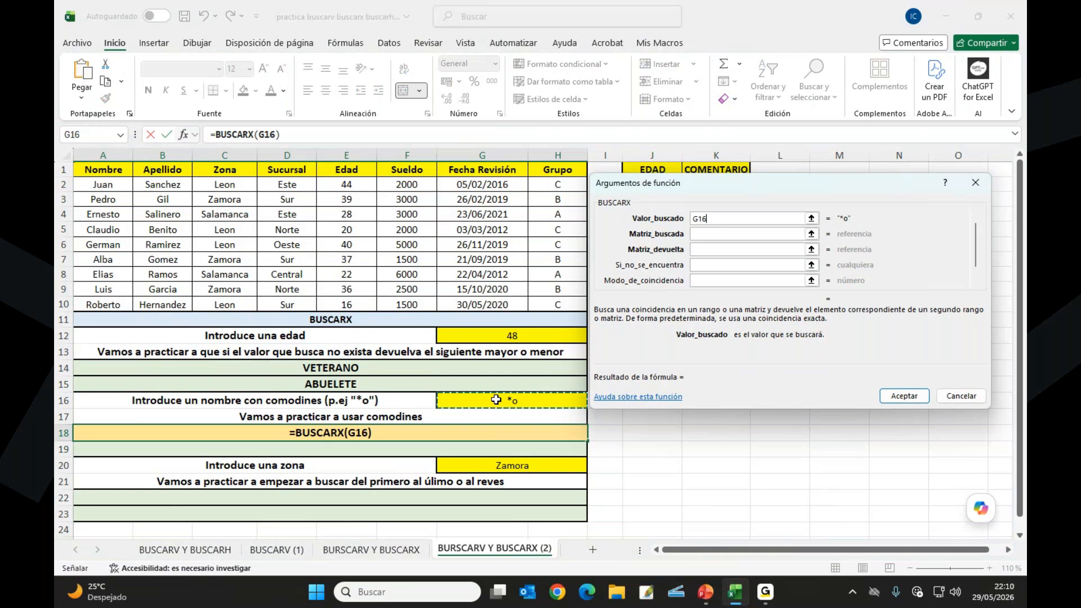
{"action": "left_click", "coordinate": [706, 231]}
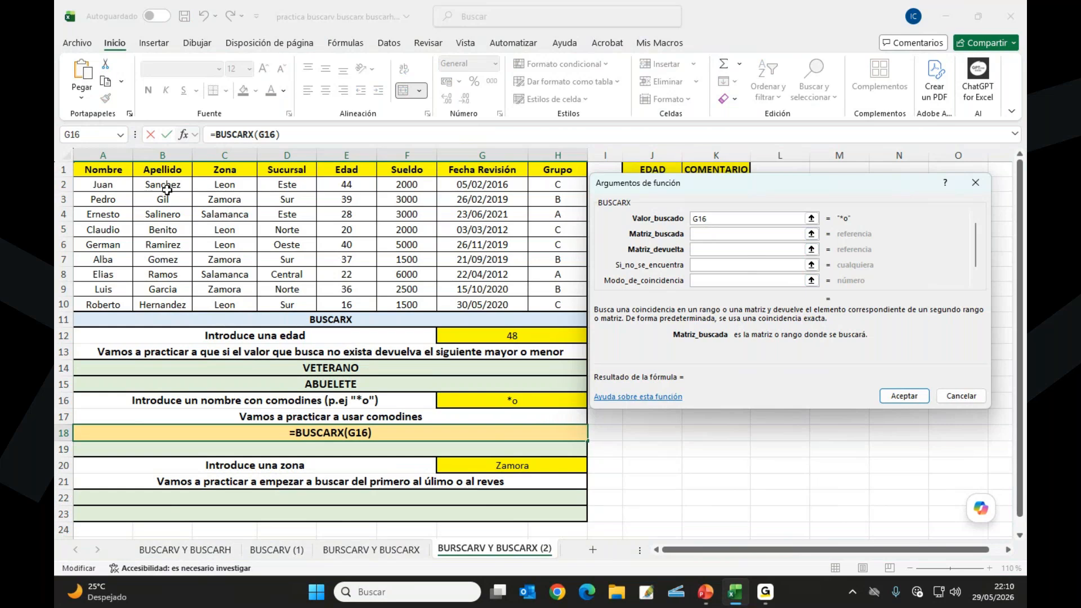
{"action": "left_click_drag", "start_coordinate": [166, 189], "coordinate": [164, 305]}
{"action": "key", "text": "Tab"}
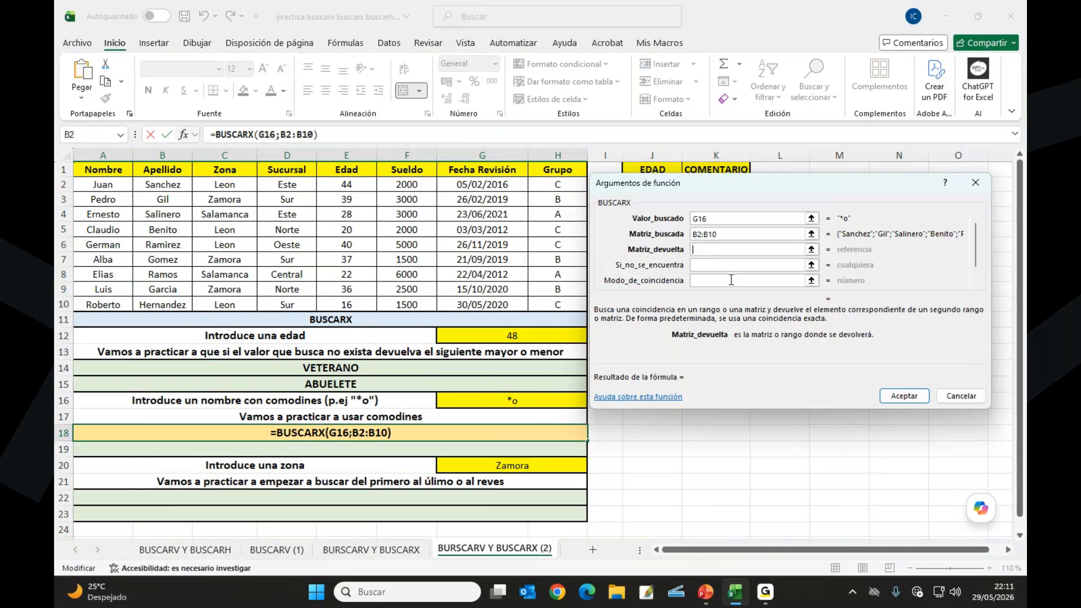
{"action": "left_click_drag", "start_coordinate": [110, 190], "coordinate": [111, 300]}
Step: Set Si_no_se_encuentra to "no hay" and Modo_de_coincidencia to 2 for the A18 formula and accept the arguments
{"action": "left_click", "coordinate": [720, 267]}
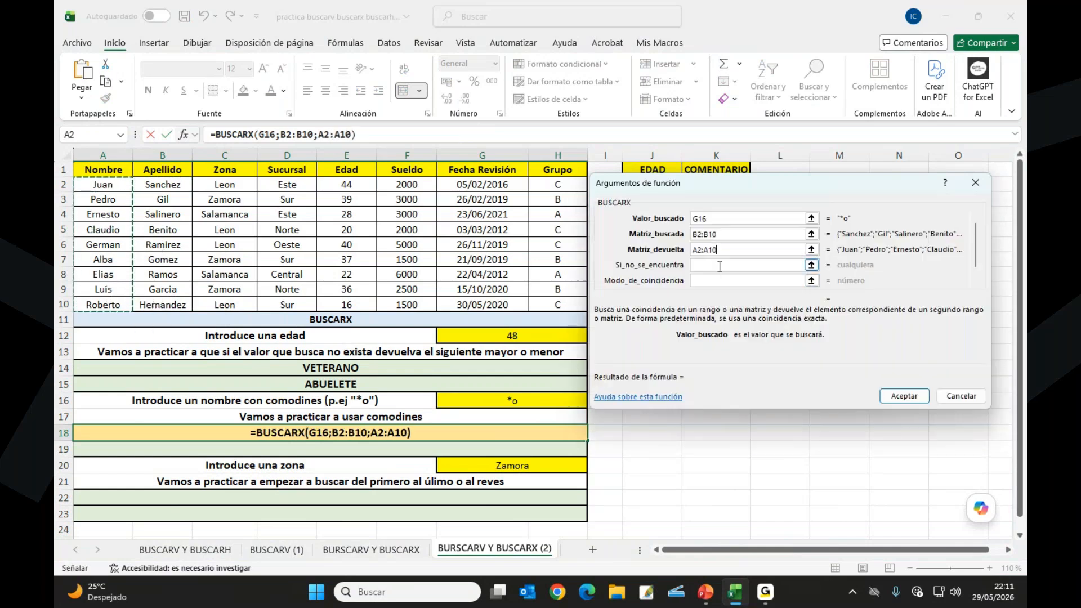
{"action": "left_click", "coordinate": [720, 266]}
{"action": "type", "text": "\"no hay\""}
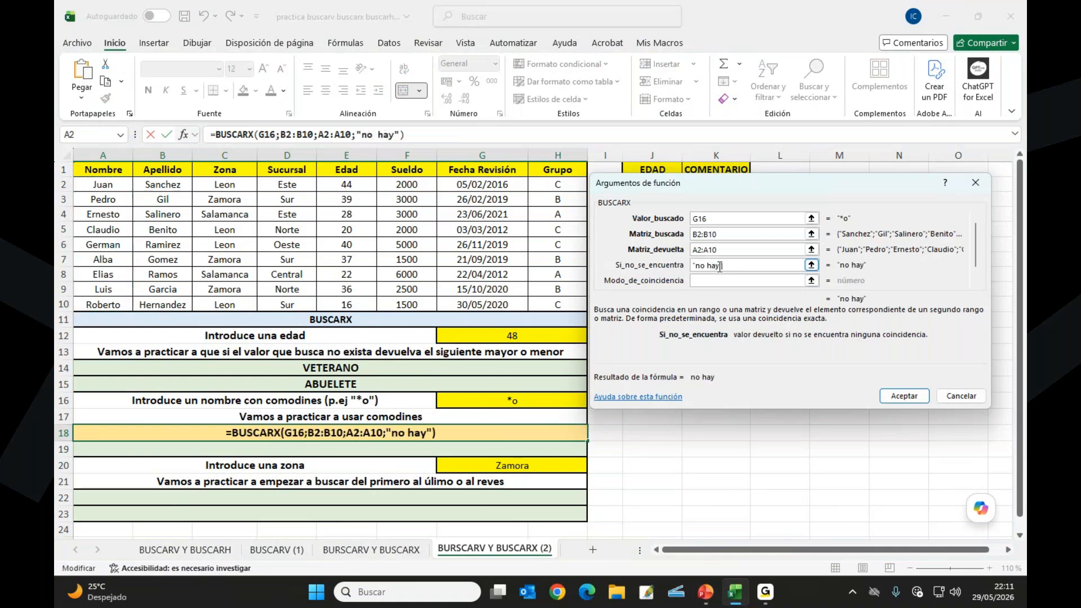
{"action": "left_click", "coordinate": [697, 284]}
{"action": "left_click", "coordinate": [709, 281]}
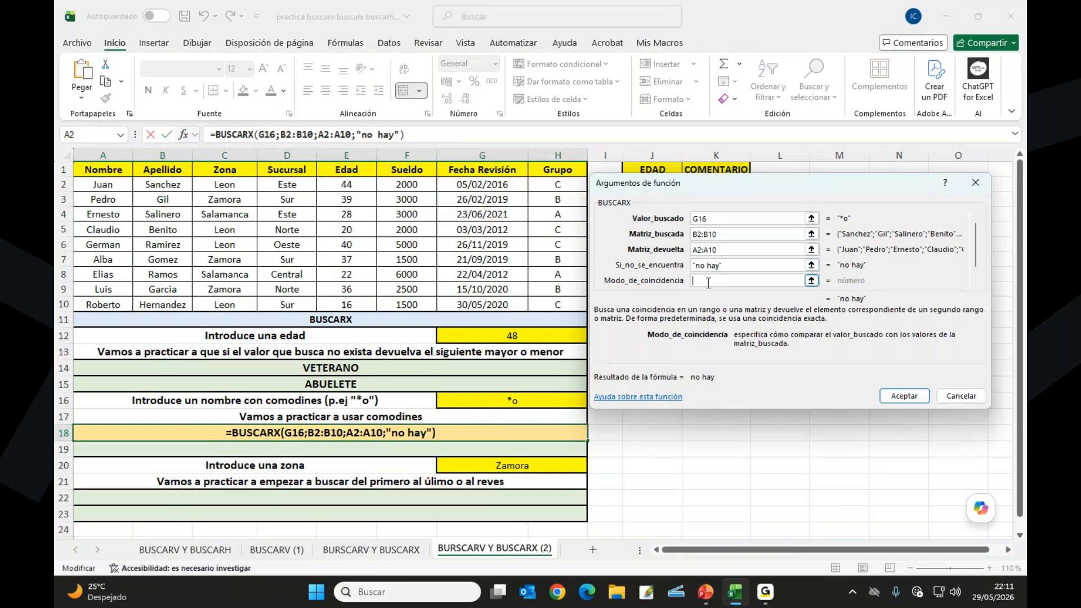
{"action": "type", "text": "2"}
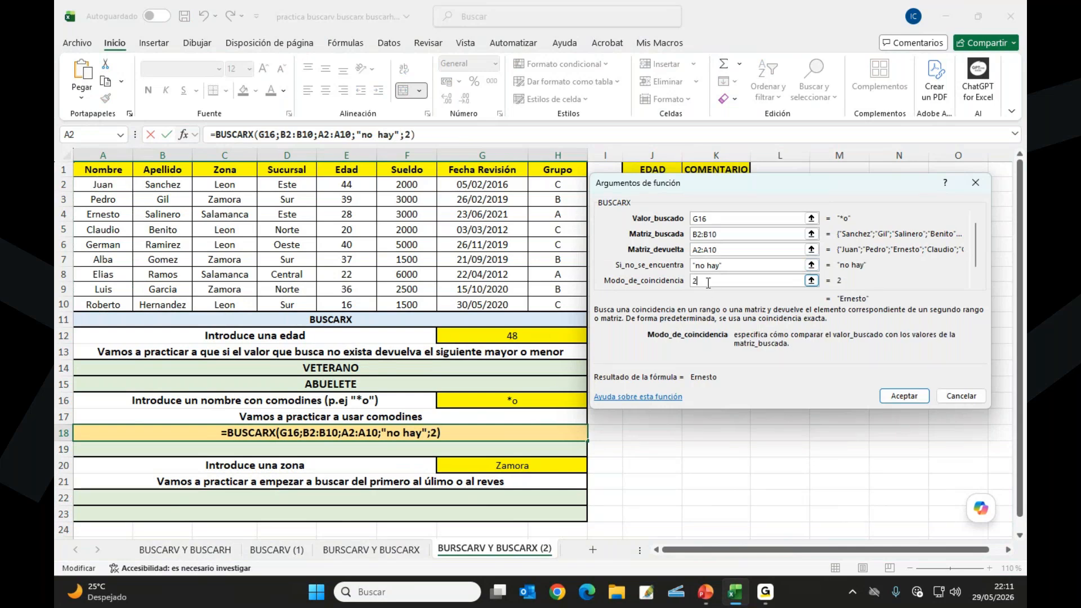
{"action": "left_click", "coordinate": [904, 396]}
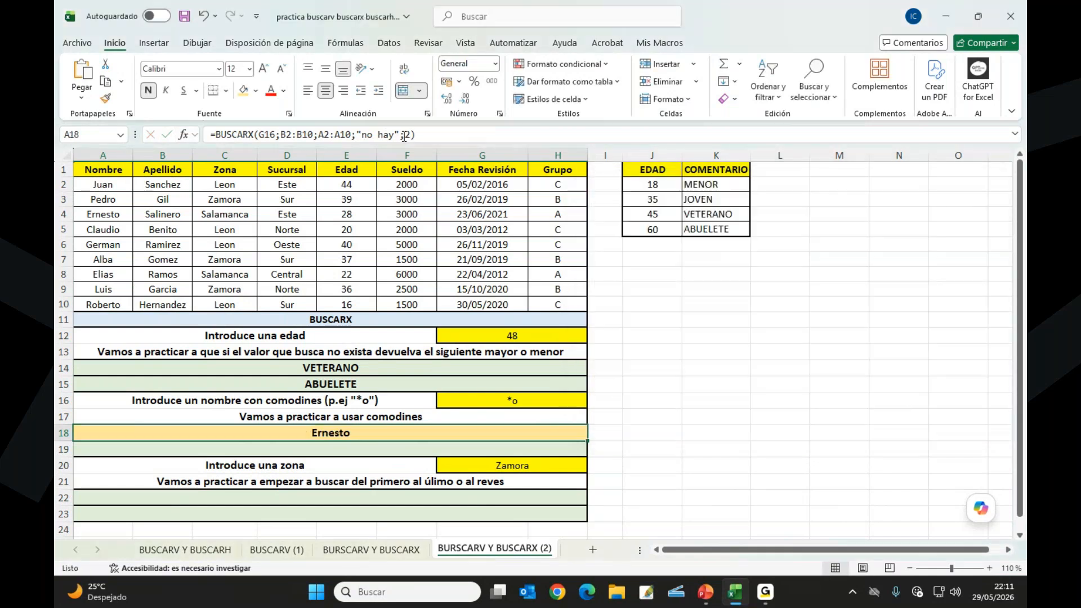
Step: Re-enter match mode 2 (wildcard character match) in the A18 formula, choosing it from the suggested options
{"action": "left_click_drag", "start_coordinate": [400, 135], "coordinate": [428, 140]}
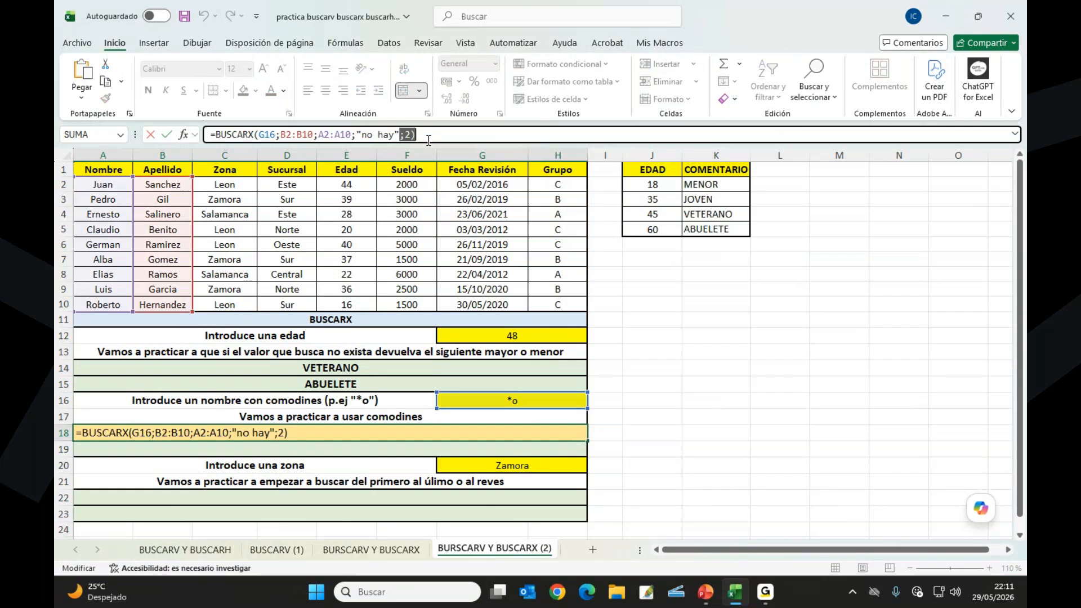
{"action": "type", "text": ";"}
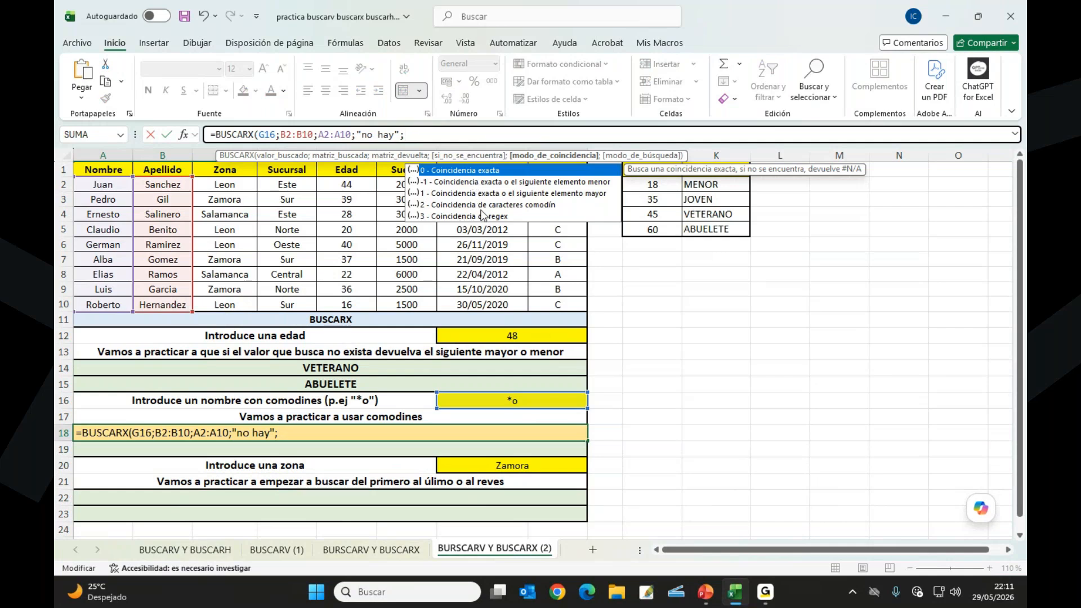
{"action": "double_click", "coordinate": [482, 206]}
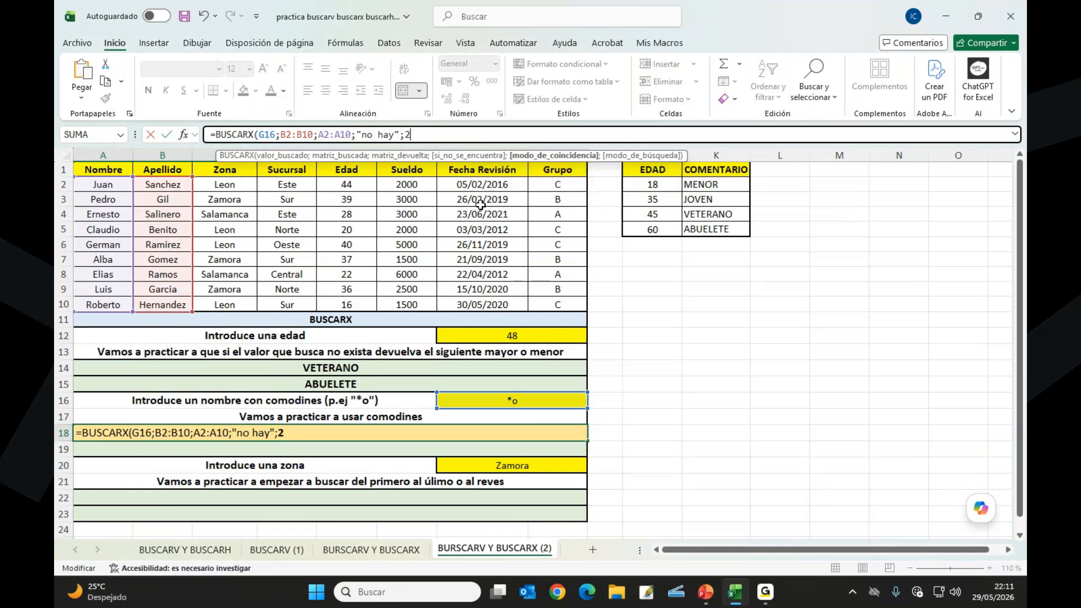
{"action": "key", "text": "Return"}
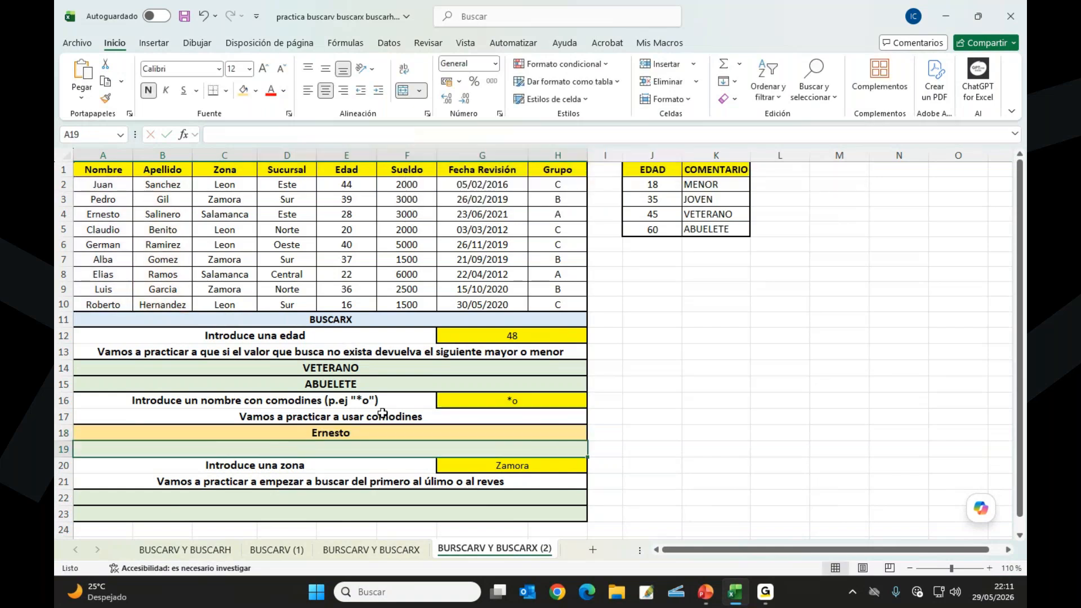
Step: Inspect the references of the A18 formula and compare its result with the surname in B4
{"action": "double_click", "coordinate": [366, 434]}
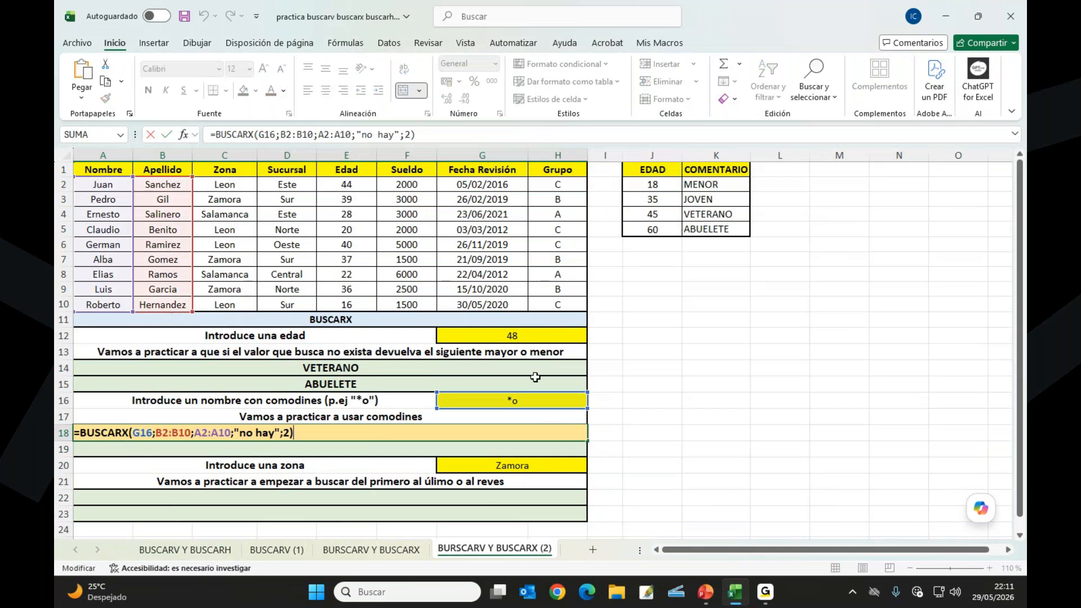
{"action": "key", "text": "Return"}
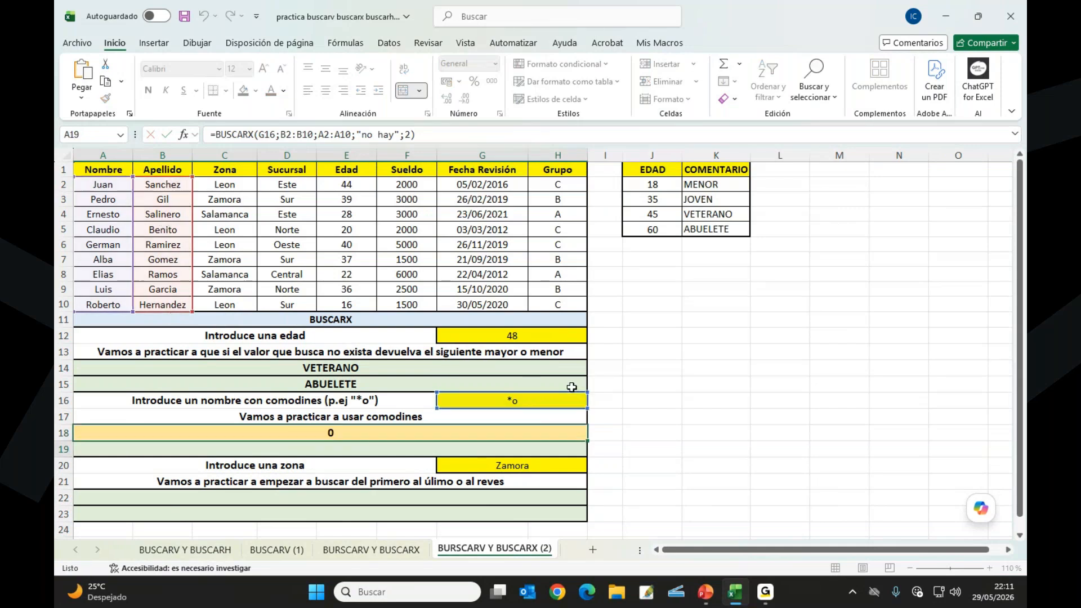
{"action": "left_click", "coordinate": [177, 214]}
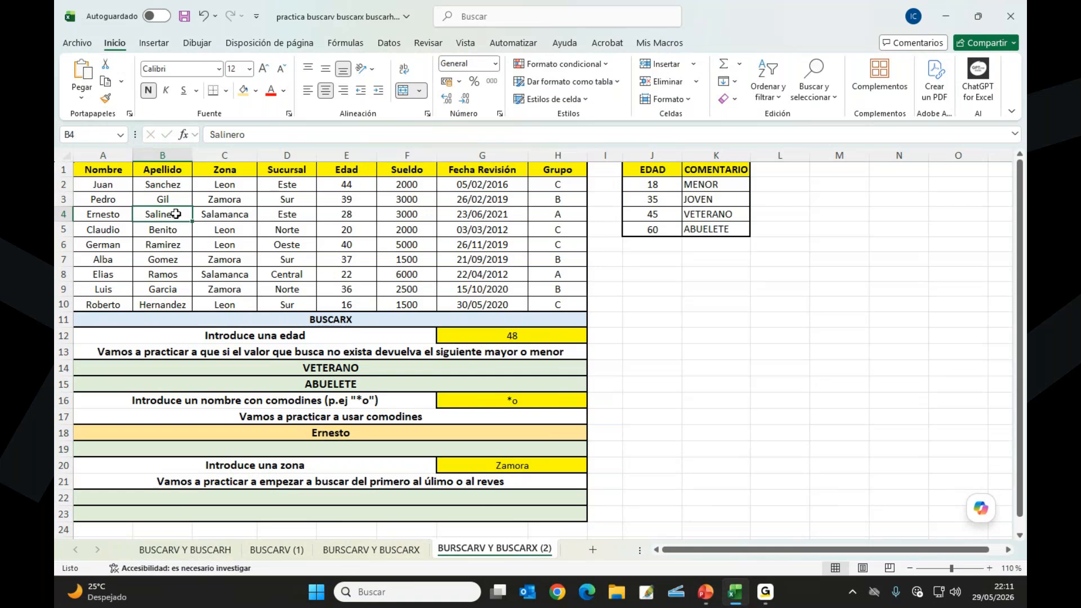
Step: Compare the A18 formula with row 4 of the table and test it by entering g* in G16
{"action": "left_click", "coordinate": [352, 434]}
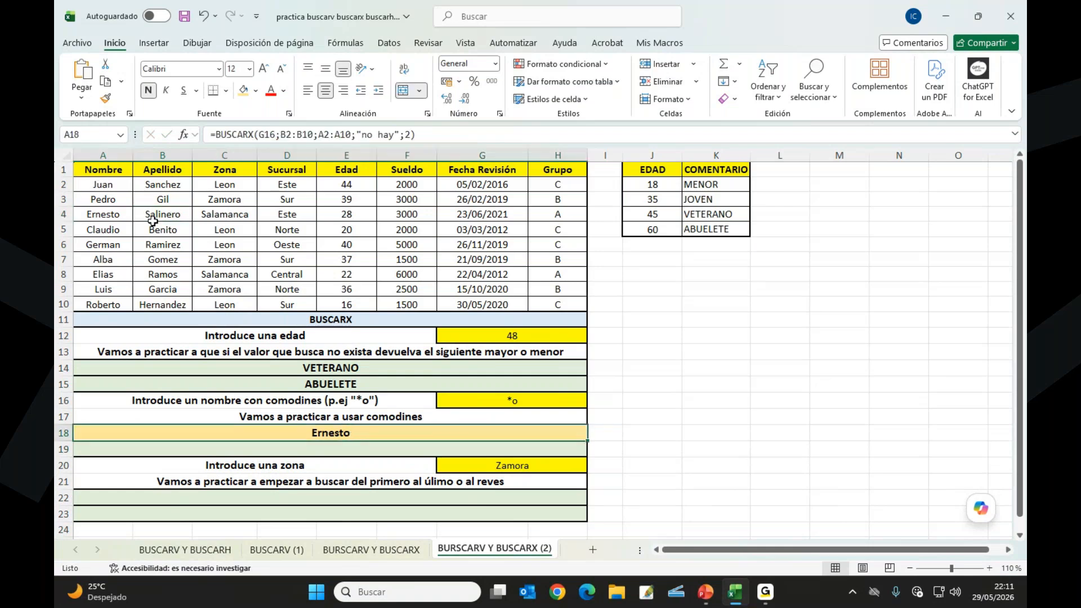
{"action": "left_click_drag", "start_coordinate": [159, 214], "coordinate": [106, 214]}
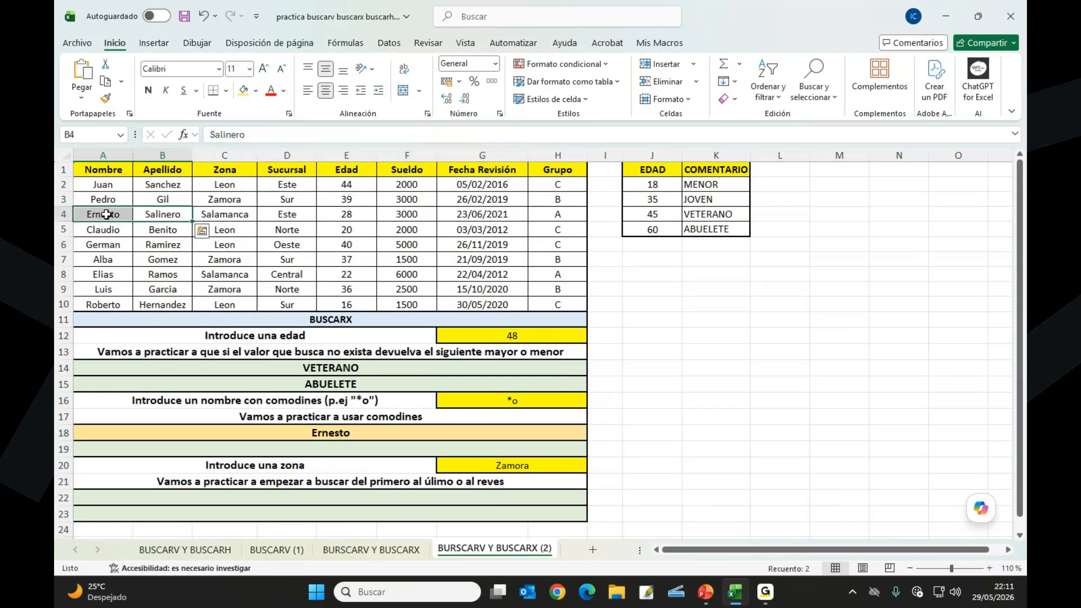
{"action": "left_click", "coordinate": [530, 399]}
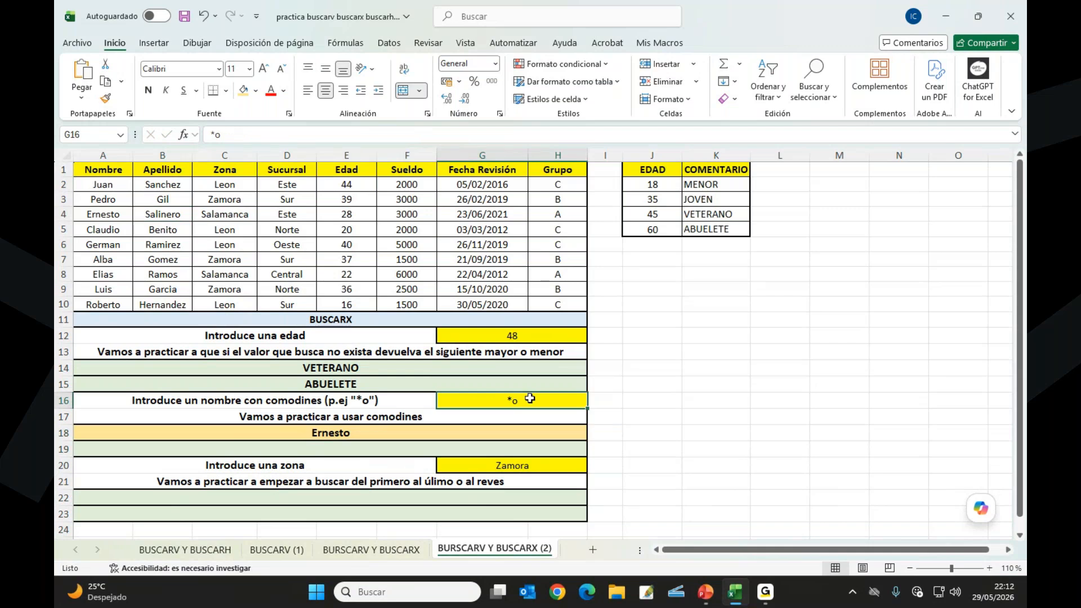
{"action": "type", "text": "g*"}
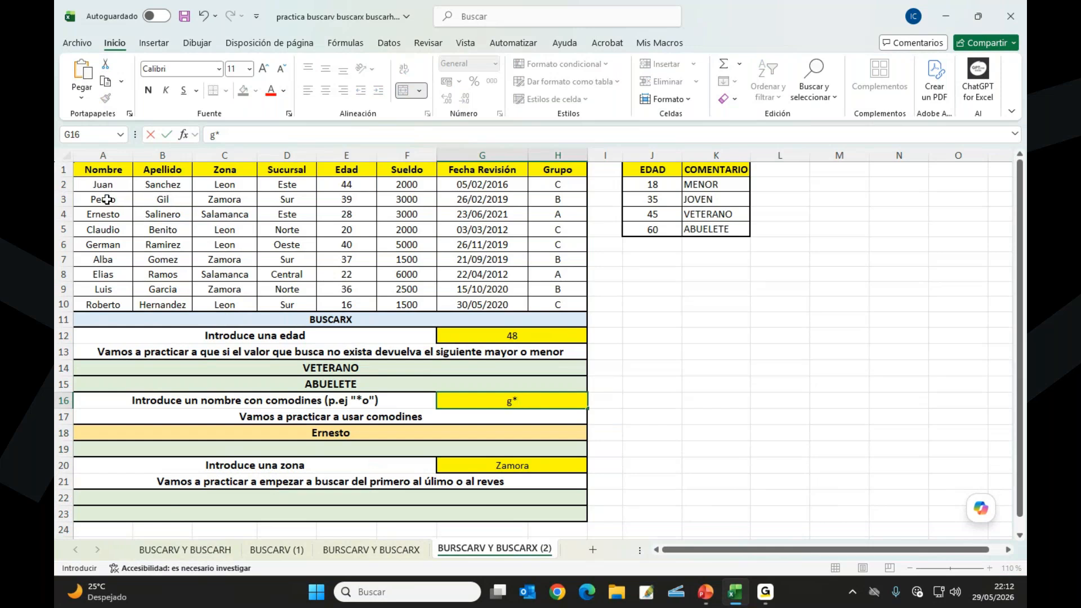
{"action": "key", "text": "Return"}
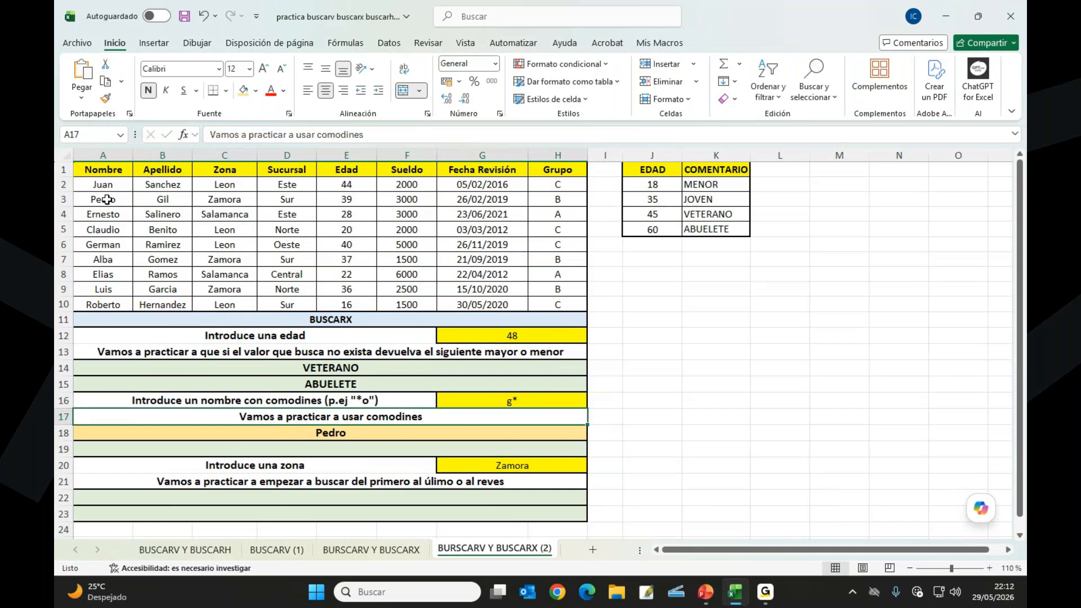
Step: Replace the search text in G16 with pippp to test a surname that is not in the table
{"action": "left_click", "coordinate": [517, 401]}
{"action": "type", "text": "g"}
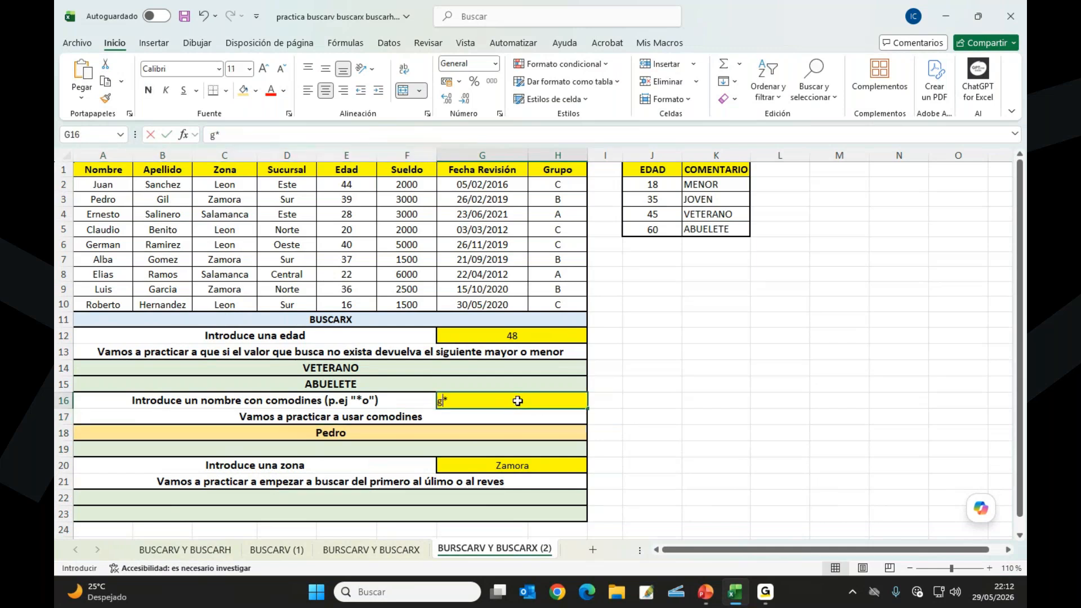
{"action": "key", "text": "BackSpace"}
{"action": "key", "text": "BackSpace"}
{"action": "type", "text": "pippp"}
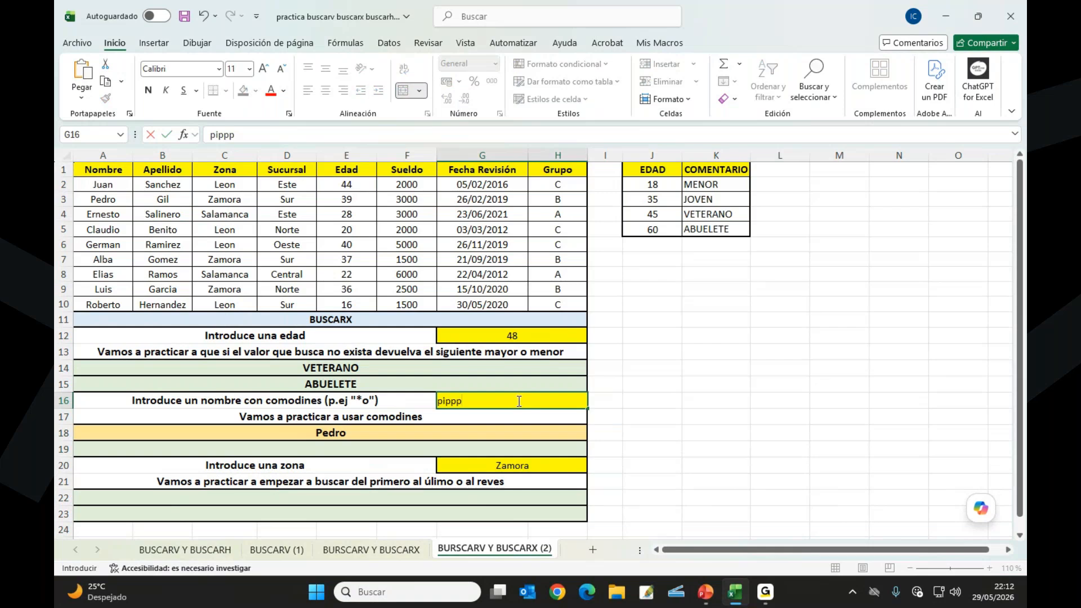
{"action": "key", "text": "Return"}
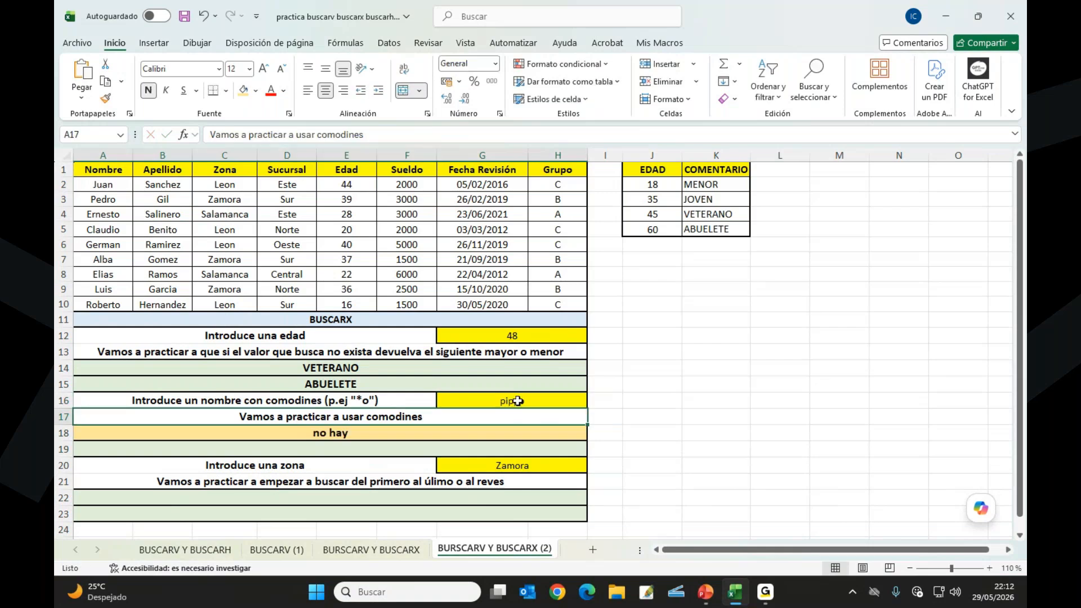
Step: Change the not-found text in the A18 BUSCARX formula to "fallo"
{"action": "double_click", "coordinate": [307, 437]}
{"action": "left_click_drag", "start_coordinate": [236, 433], "coordinate": [271, 439]}
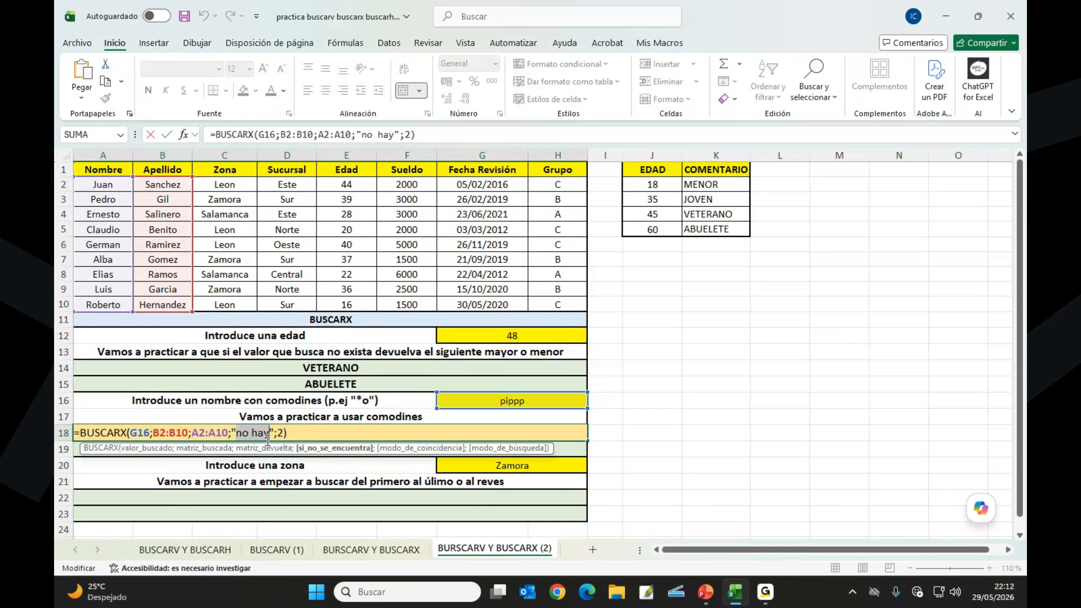
{"action": "type", "text": "fallo"}
{"action": "key", "text": "Return"}
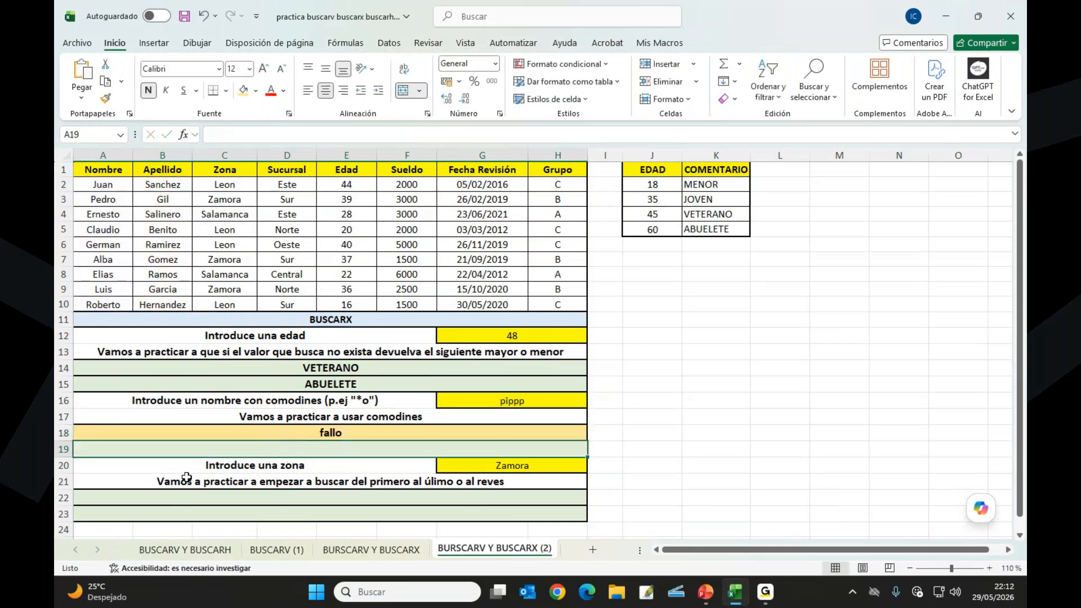
Step: Enter ra* in G16 and check the A18 result against row 6 and the surnames in B2:B10
{"action": "left_click", "coordinate": [535, 403]}
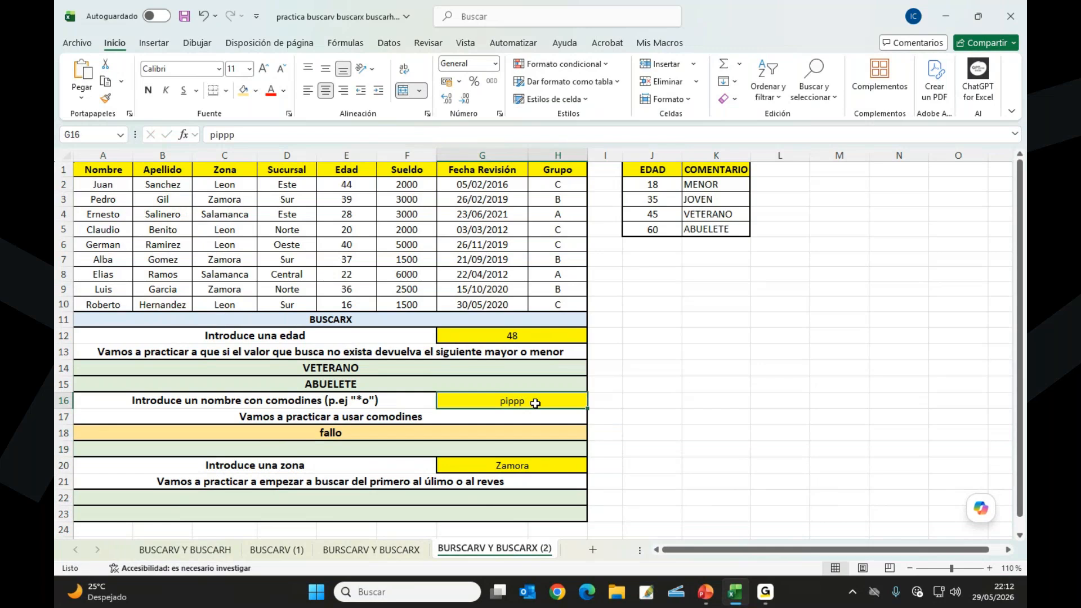
{"action": "type", "text": "ra"}
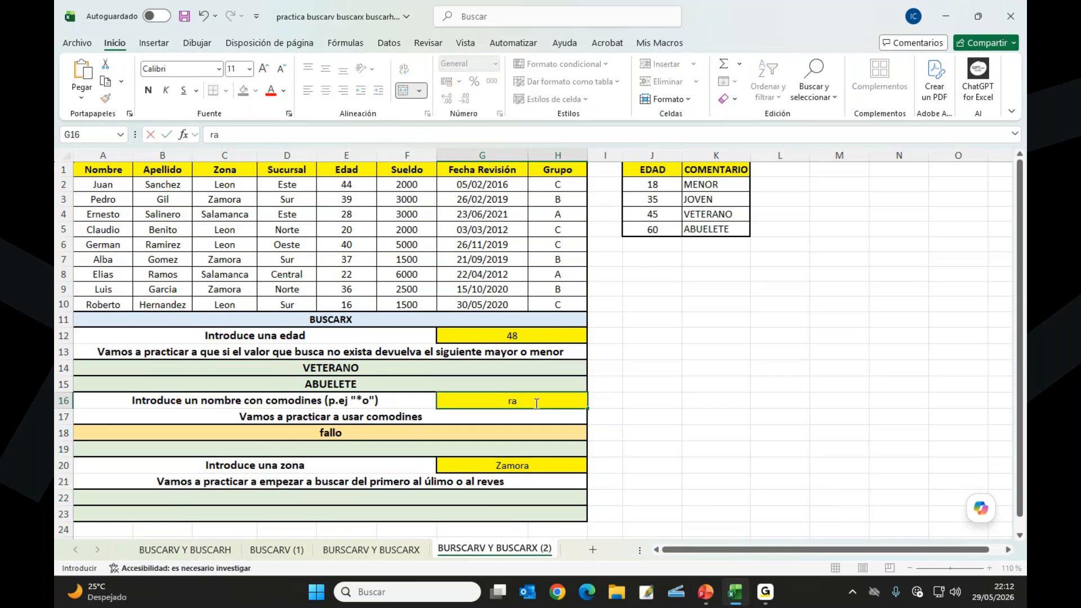
{"action": "type", "text": "*"}
{"action": "key", "text": "Return"}
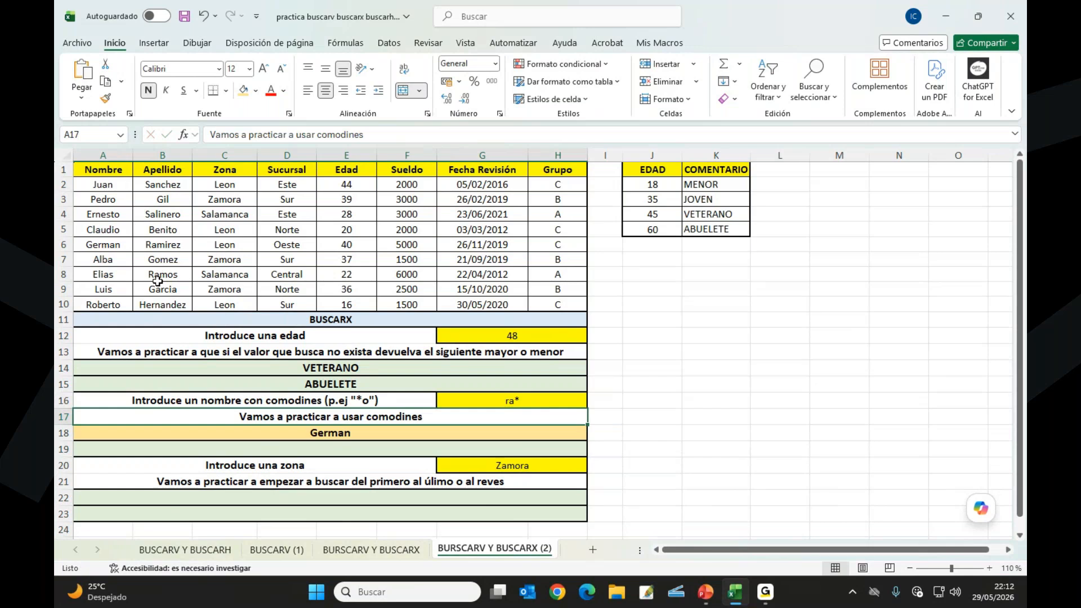
{"action": "left_click", "coordinate": [158, 244]}
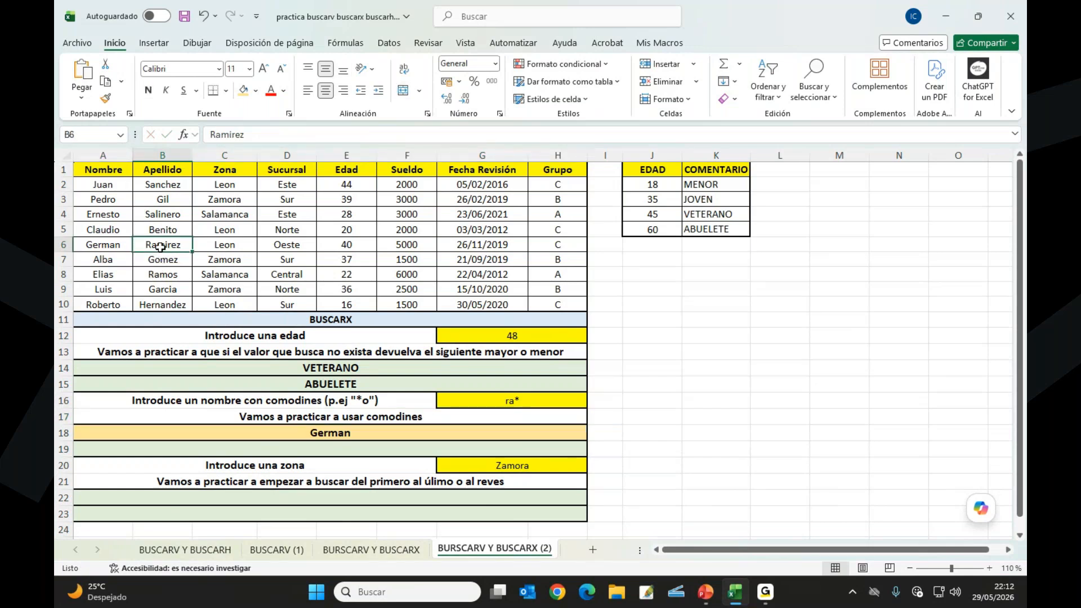
{"action": "left_click_drag", "start_coordinate": [160, 244], "coordinate": [117, 245]}
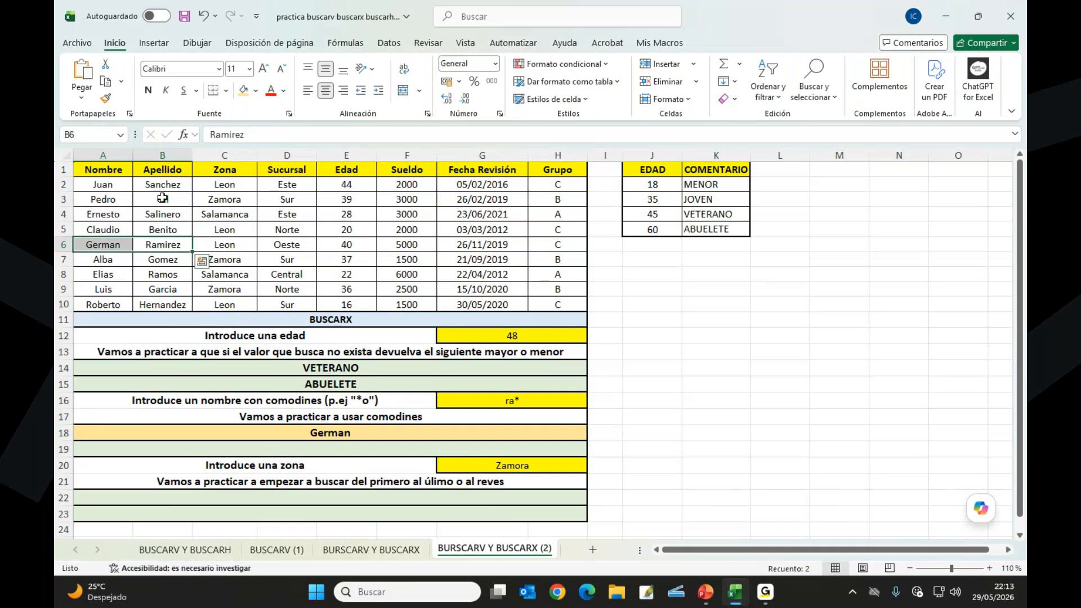
{"action": "left_click_drag", "start_coordinate": [162, 184], "coordinate": [175, 304]}
{"action": "left_click", "coordinate": [162, 247]}
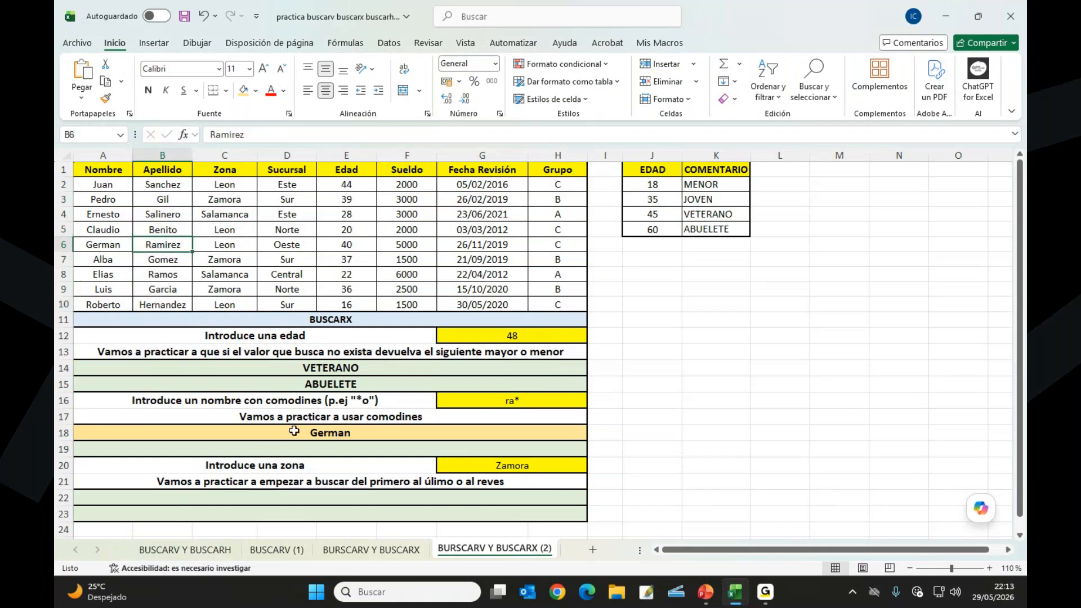
{"action": "left_click_drag", "start_coordinate": [163, 304], "coordinate": [179, 249]}
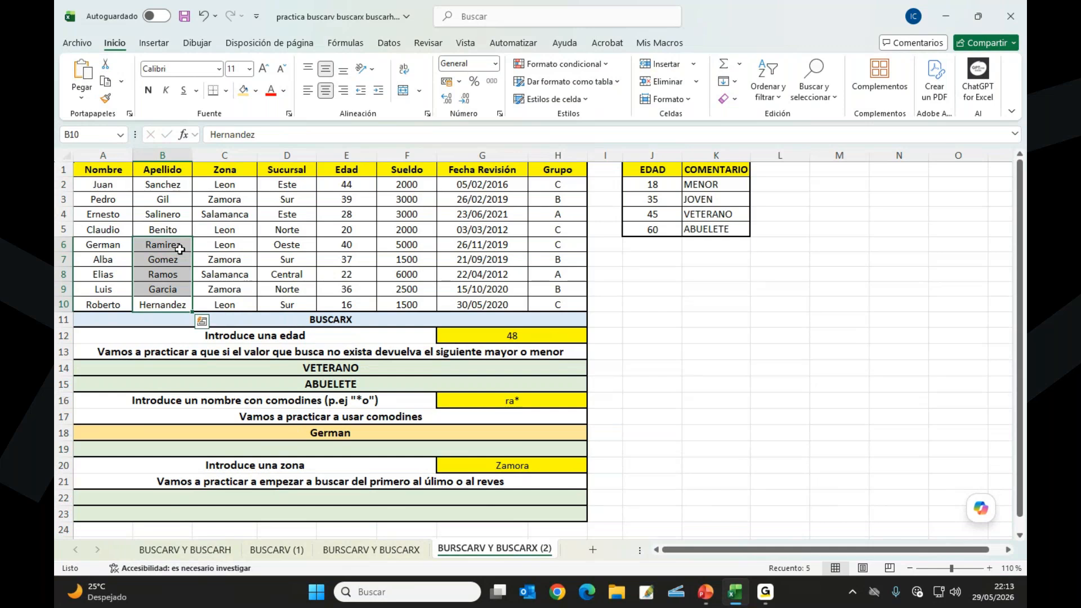
Step: Start a BUSCARX formula in A22 that looks up G20 in C2:C10 and returns A2:A10
{"action": "left_click", "coordinate": [350, 494]}
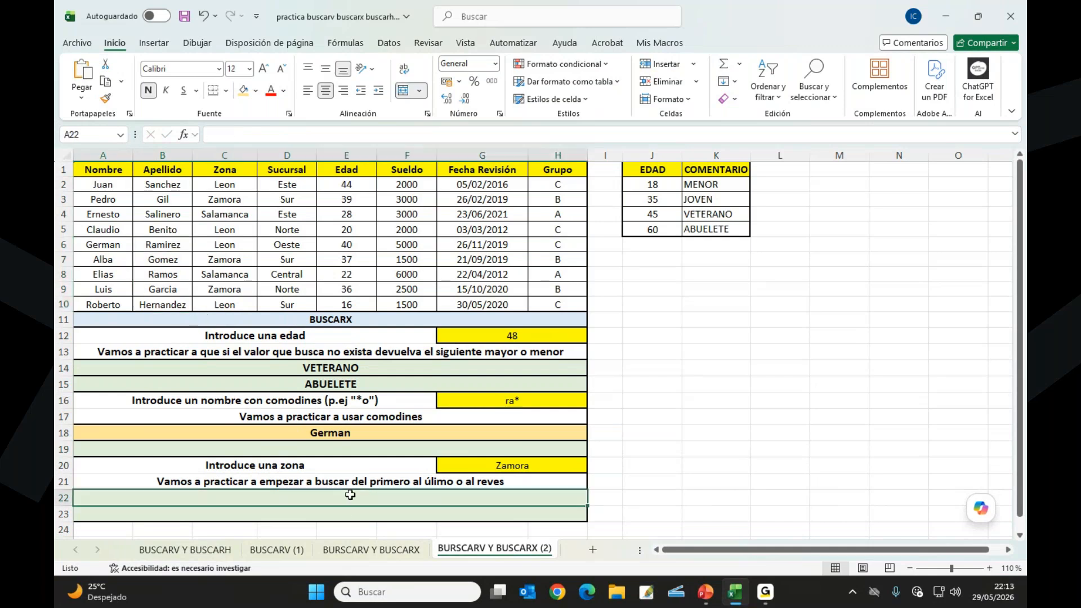
{"action": "type", "text": "=busca"}
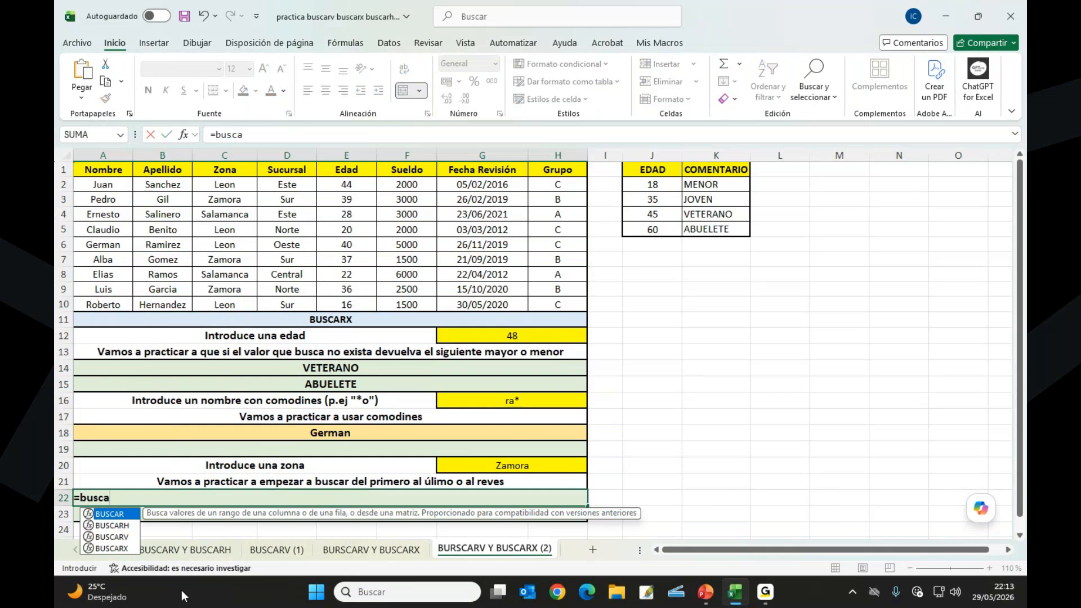
{"action": "double_click", "coordinate": [113, 548]}
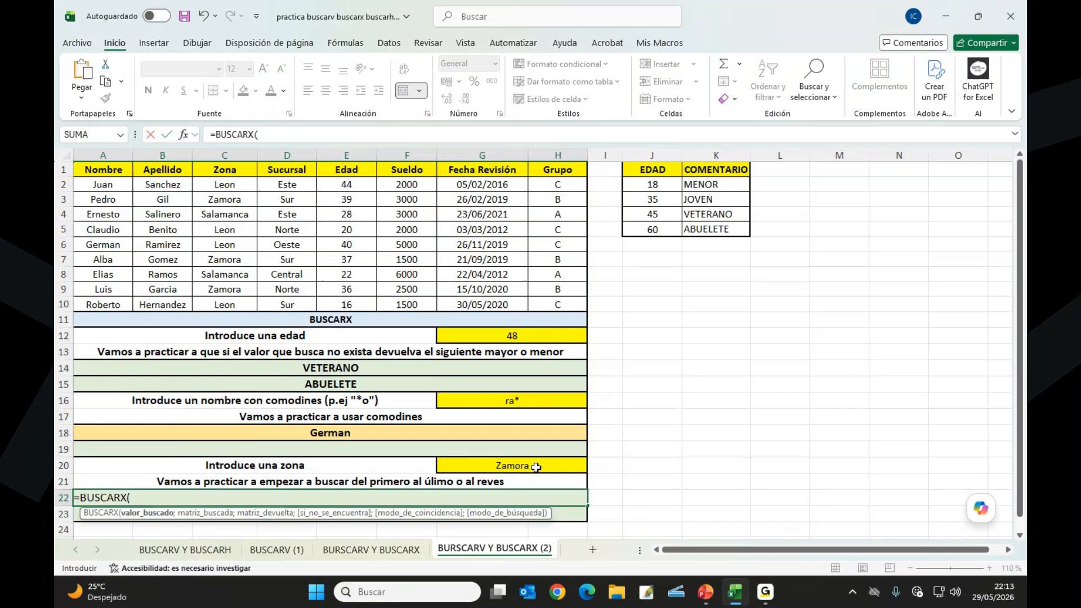
{"action": "left_click", "coordinate": [537, 465]}
{"action": "type", "text": ";"}
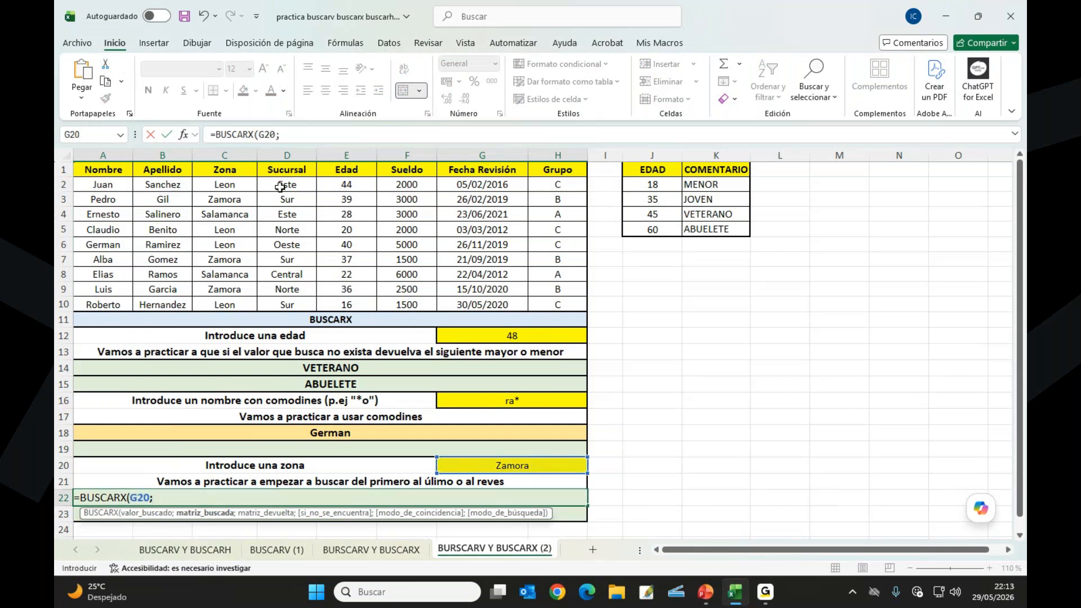
{"action": "left_click", "coordinate": [225, 185]}
{"action": "left_click_drag", "start_coordinate": [226, 185], "coordinate": [231, 301]}
{"action": "type", "text": ";"}
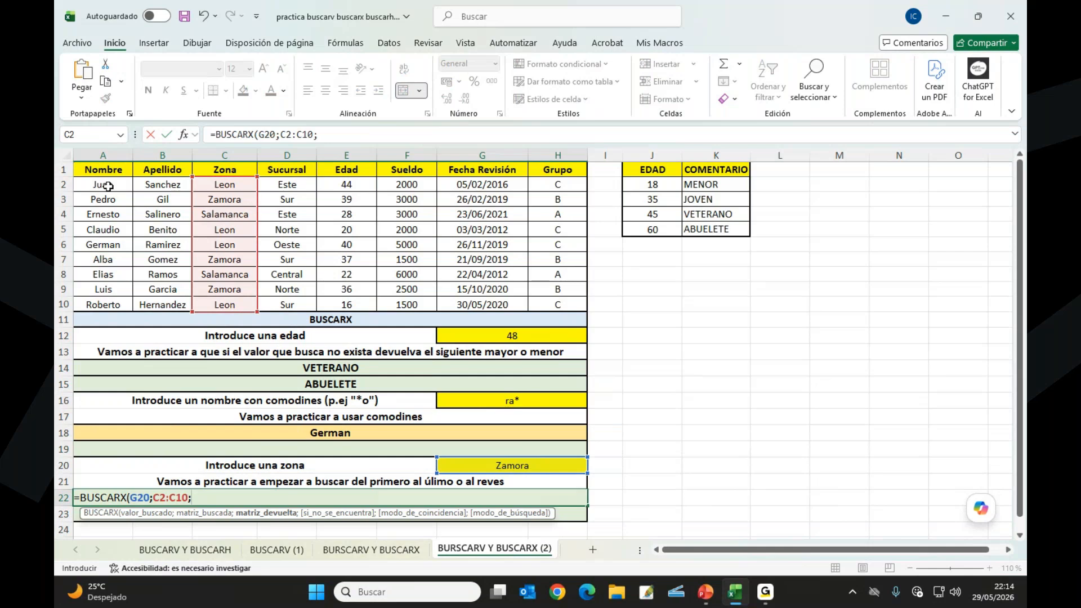
{"action": "left_click_drag", "start_coordinate": [107, 187], "coordinate": [114, 302]}
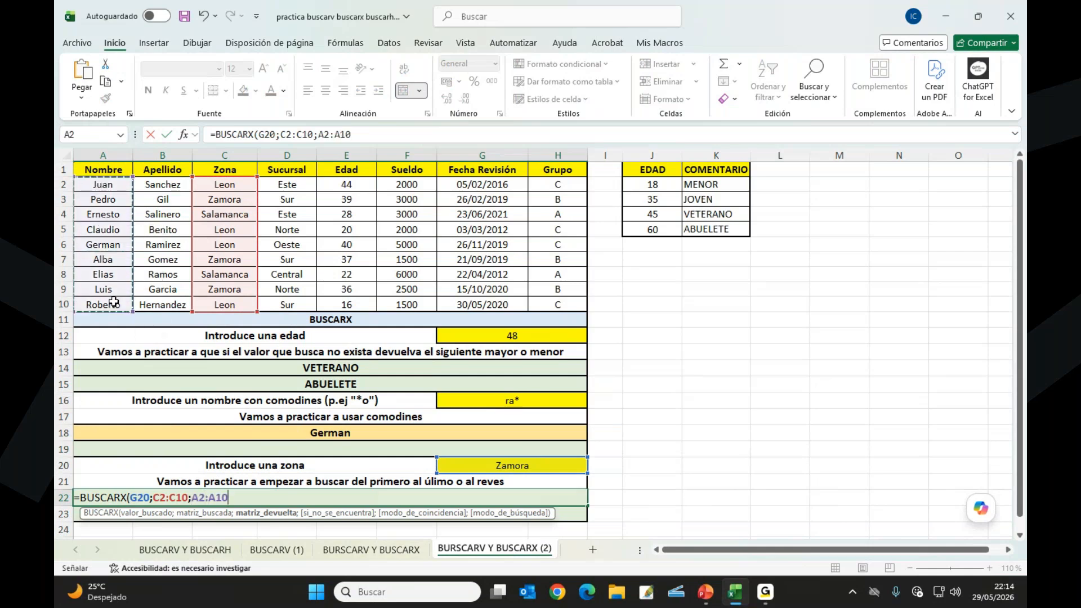
Step: Complete the A22 formula with "Fallaste" as not-found text, match mode 0 and search mode 1, and check it against the Zona column and row 3
{"action": "type", "text": ";\"FAllo"}
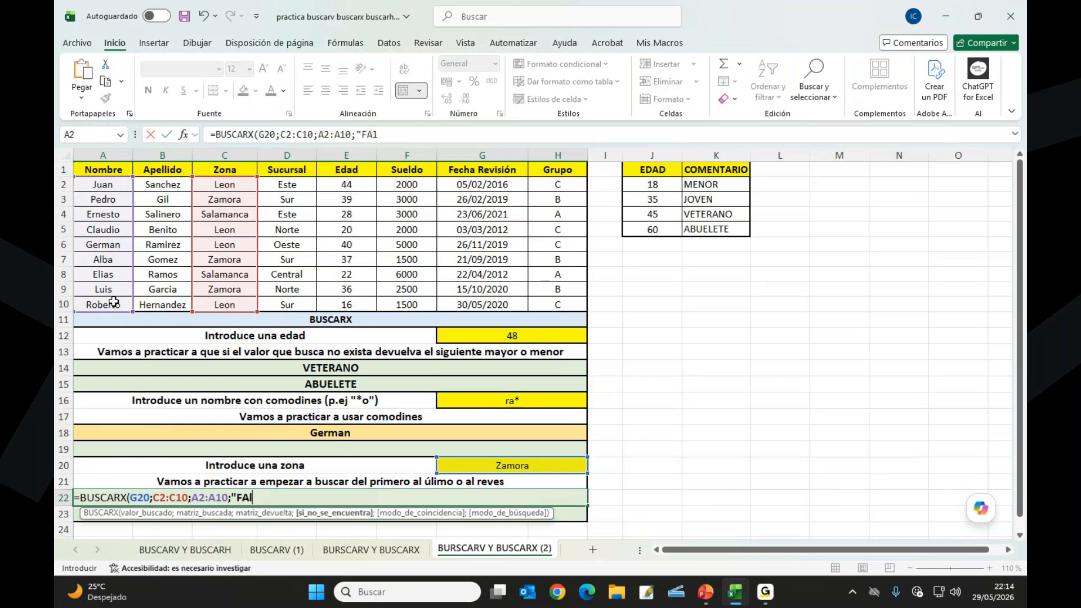
{"action": "key", "text": "BackSpace"}
{"action": "key", "text": "BackSpace"}
{"action": "key", "text": "BackSpace"}
{"action": "type", "text": "a"}
{"action": "key", "text": "BackSpace"}
{"action": "key", "text": "BackSpace"}
{"action": "type", "text": "allaste\";0"}
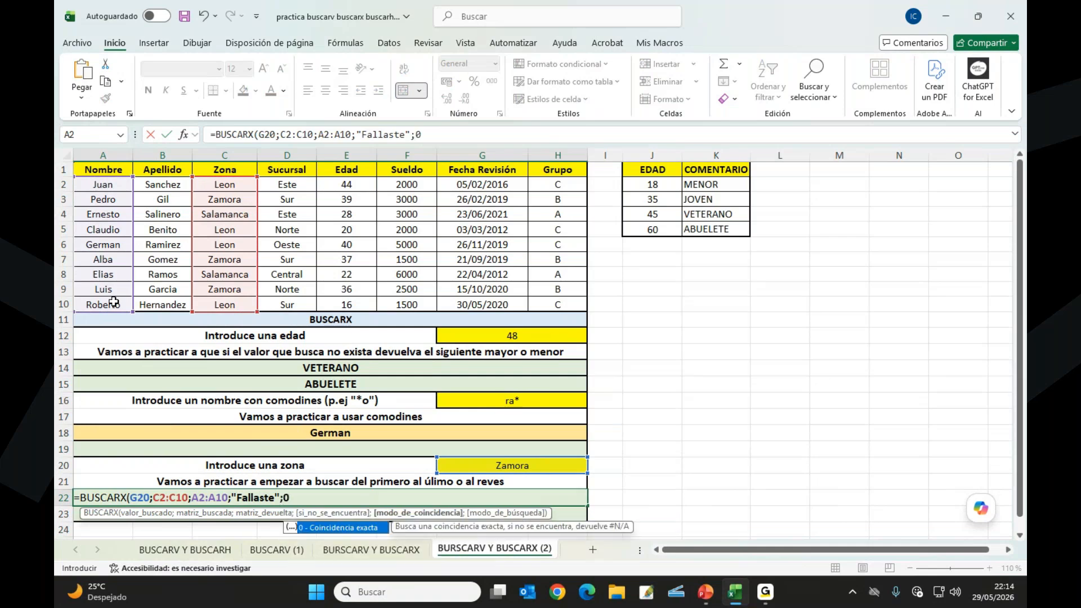
{"action": "type", "text": ";"}
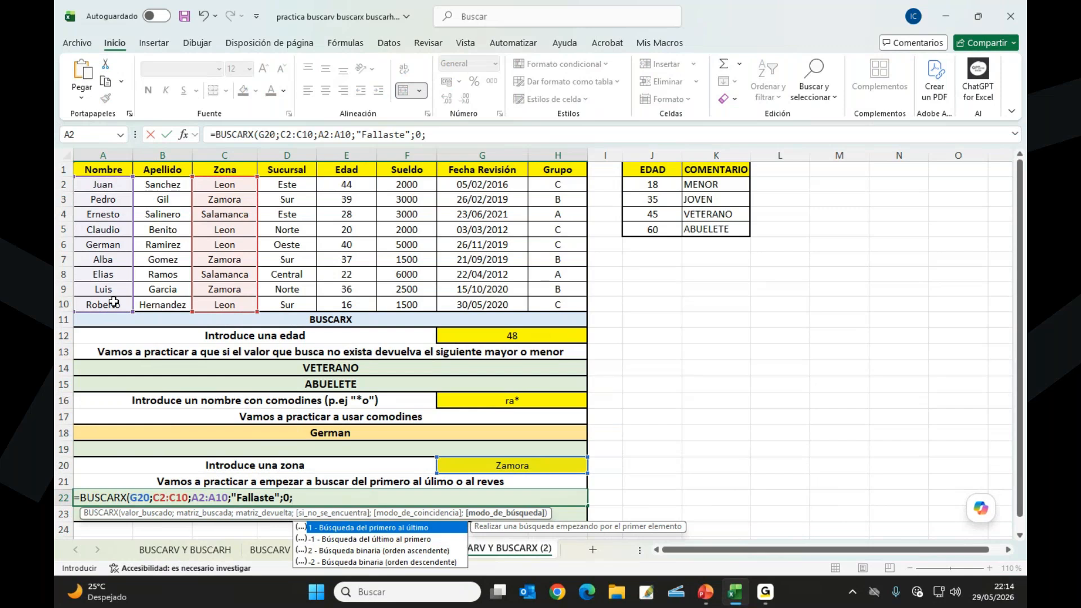
{"action": "type", "text": "1)"}
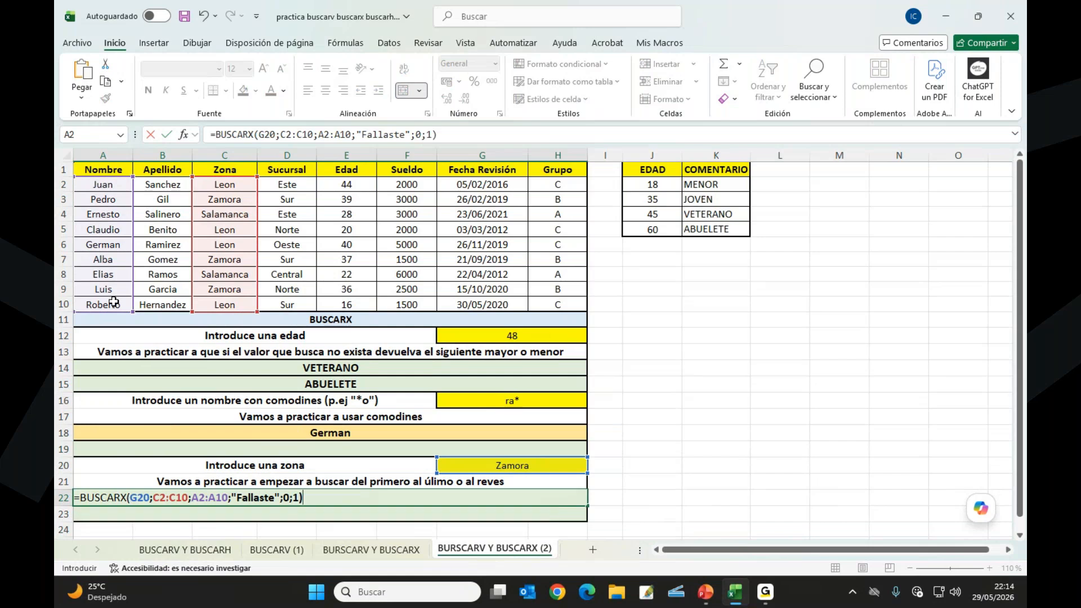
{"action": "key", "text": "Return"}
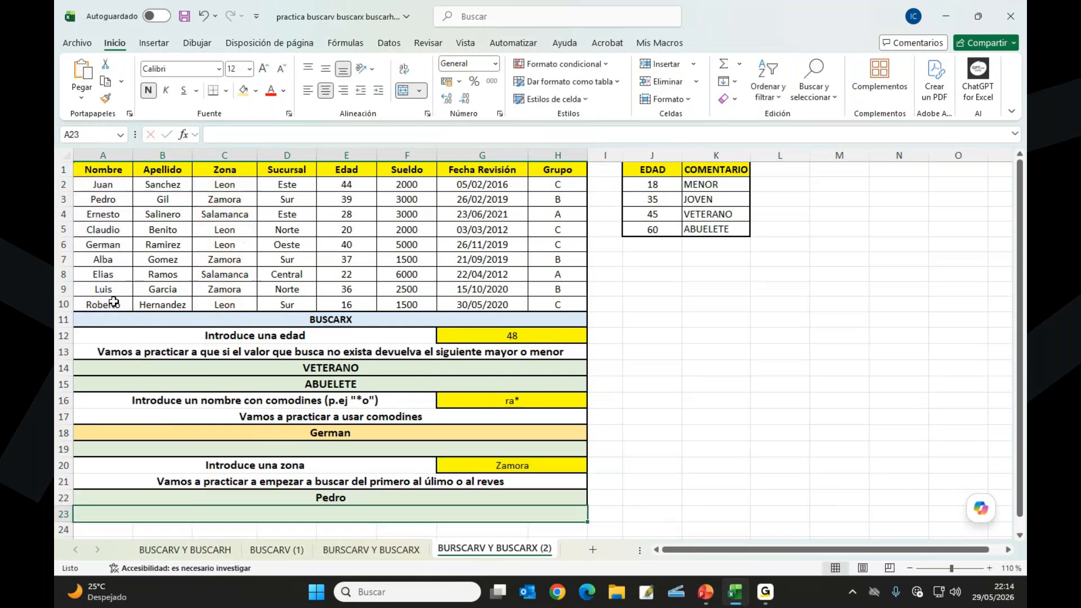
{"action": "left_click_drag", "start_coordinate": [233, 183], "coordinate": [242, 308]}
{"action": "left_click", "coordinate": [225, 200]}
{"action": "left_click_drag", "start_coordinate": [113, 204], "coordinate": [216, 198]}
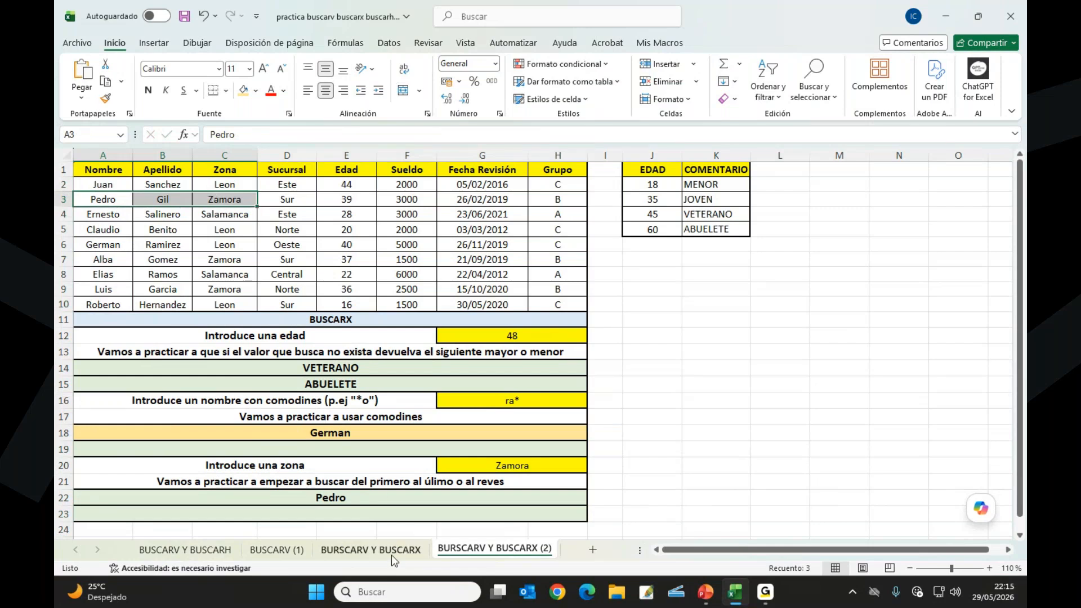
Step: Copy the text of the A22 formula into A23 with its references unchanged
{"action": "left_click", "coordinate": [359, 495]}
{"action": "left_click_drag", "start_coordinate": [469, 136], "coordinate": [188, 146]}
{"action": "key", "text": "ctrl+c"}
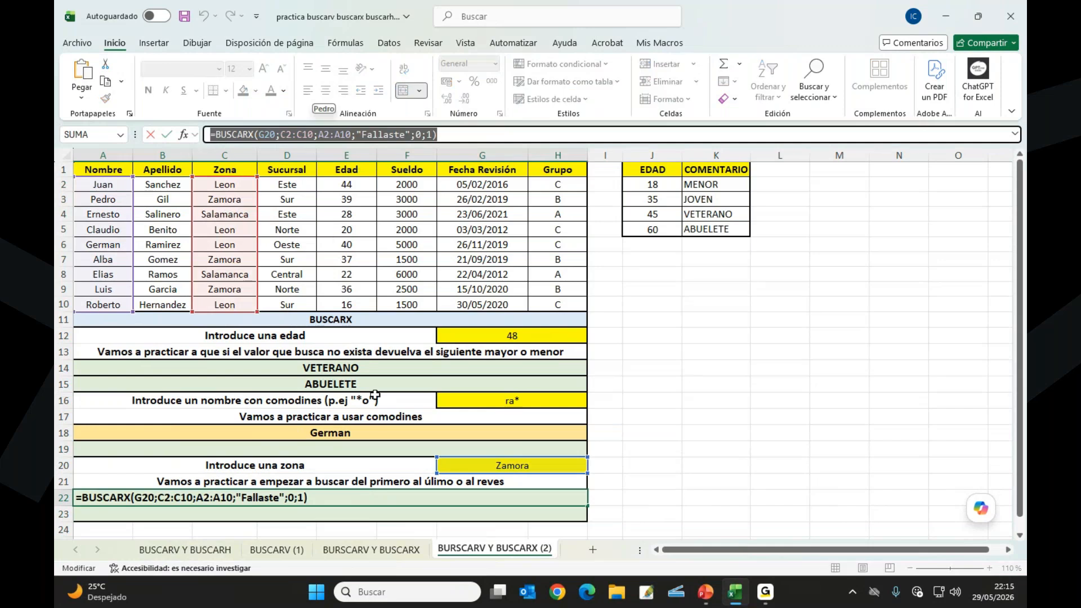
{"action": "key", "text": "Escape"}
{"action": "left_click", "coordinate": [376, 513]}
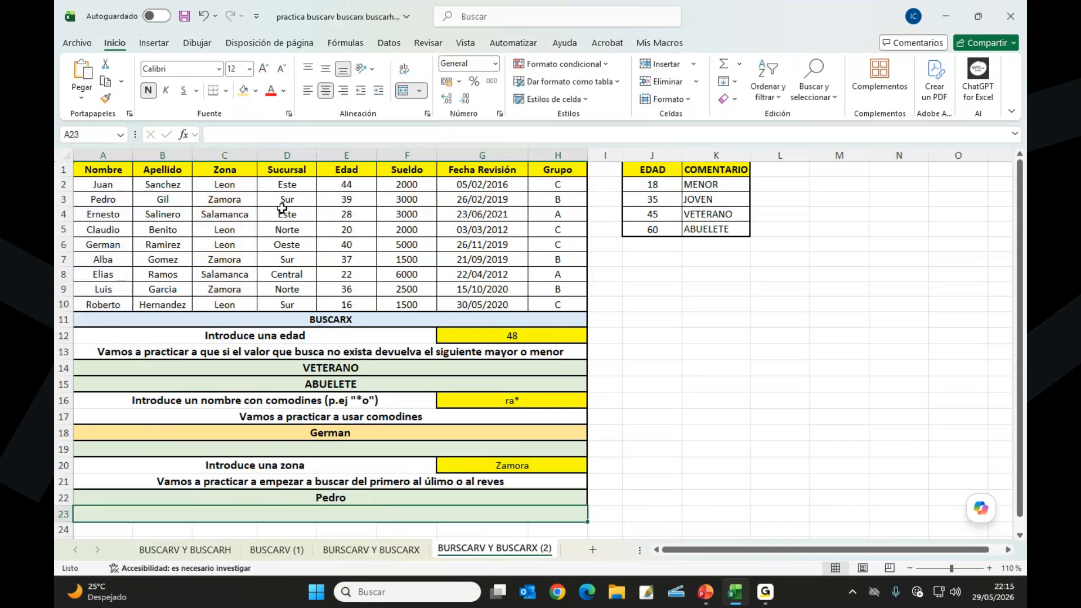
{"action": "left_click", "coordinate": [240, 135]}
{"action": "key", "text": "ctrl+v"}
Step: Change the search mode in the A23 formula to -1 (Búsqueda del último al primero) and accept the formula
{"action": "double_click", "coordinate": [431, 135]}
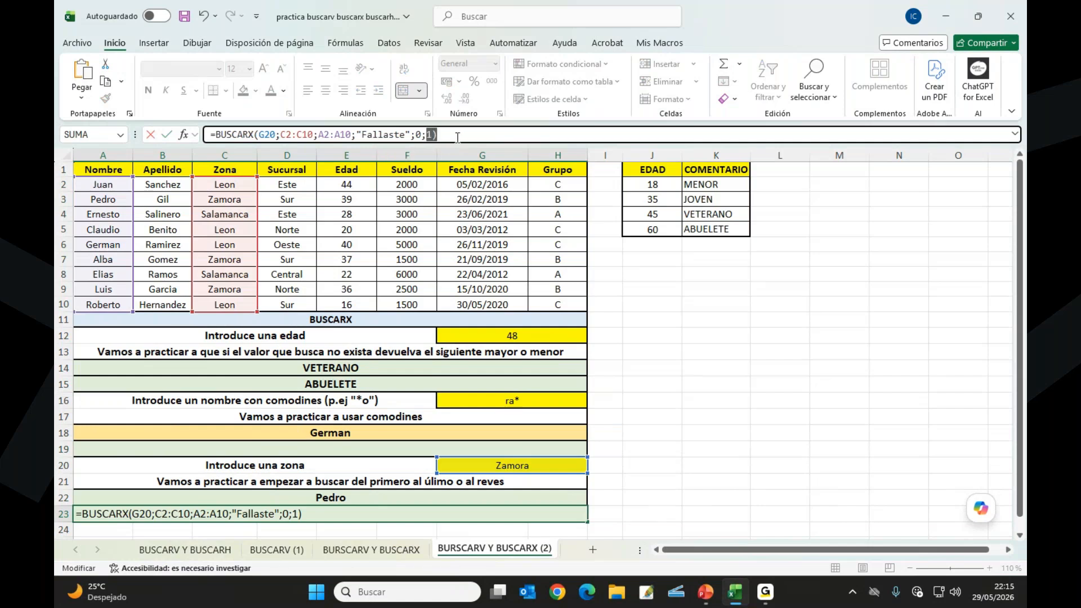
{"action": "key", "text": "BackSpace"}
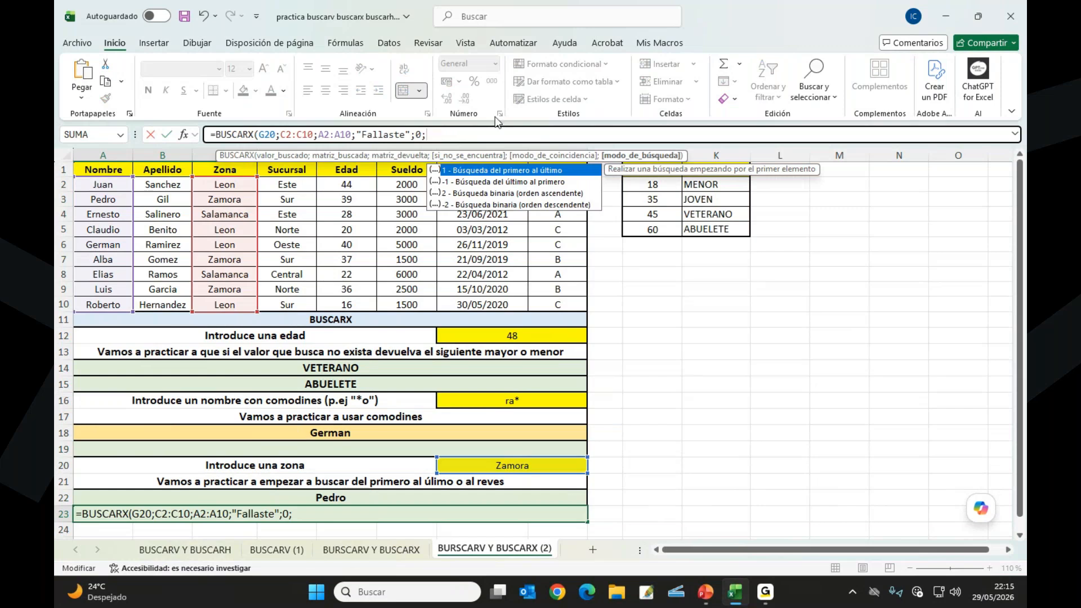
{"action": "double_click", "coordinate": [501, 182]}
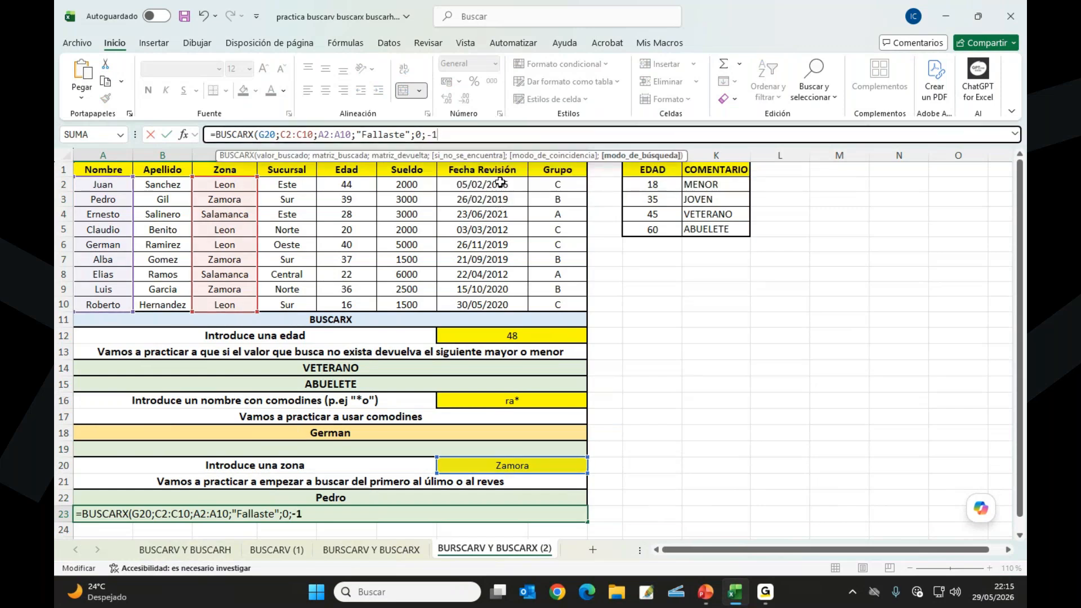
{"action": "key", "text": "Return"}
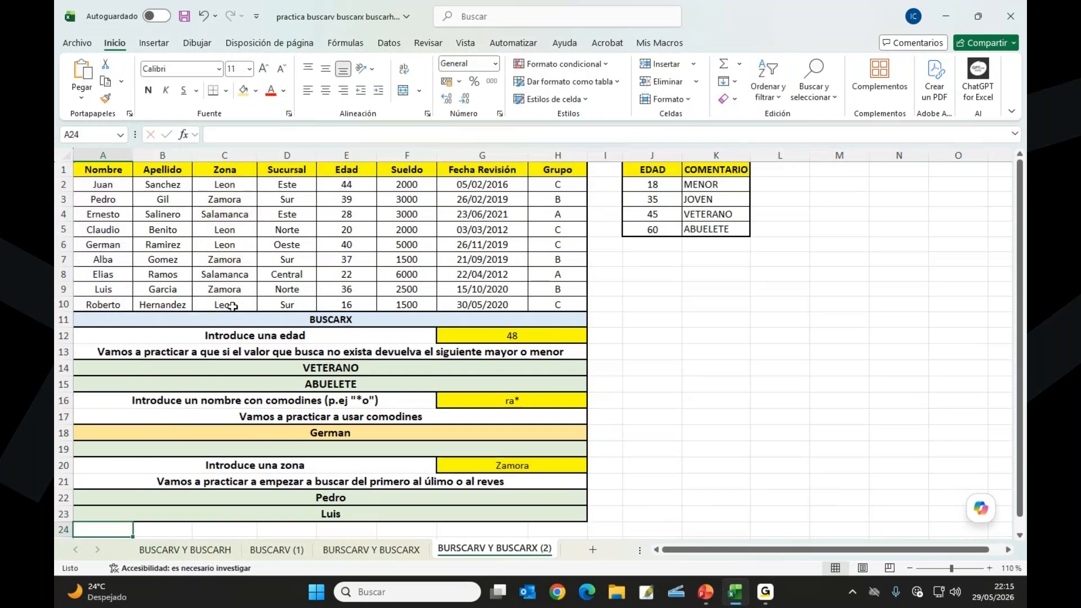
Step: Check the Zamora record in row 9 and review the arguments of the A22 BUSCARX formula, including the not-found text, match mode and search mode
{"action": "left_click_drag", "start_coordinate": [225, 186], "coordinate": [108, 288]}
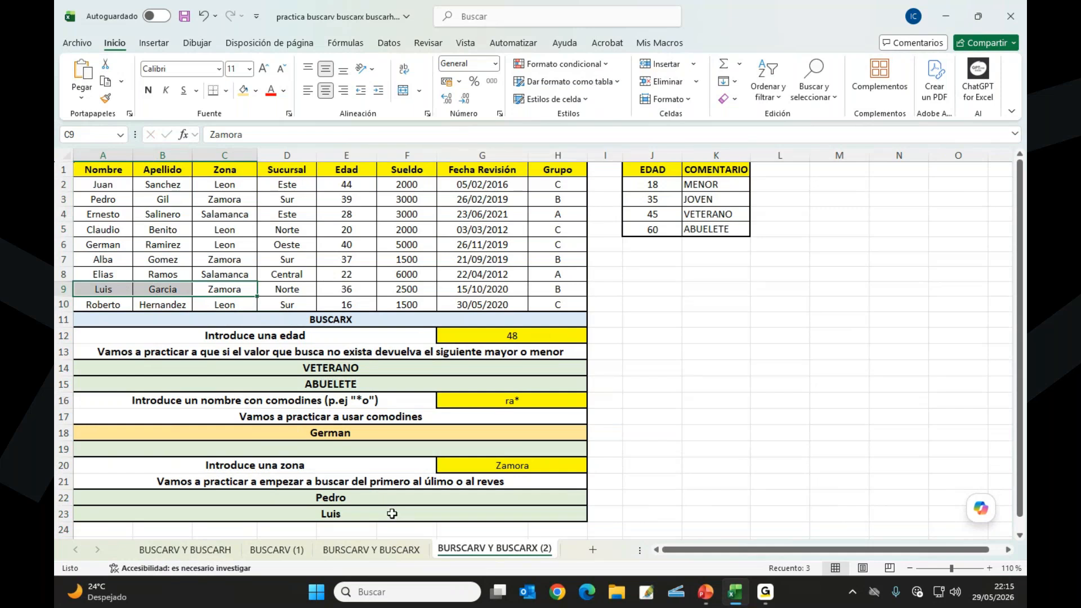
{"action": "double_click", "coordinate": [384, 499]}
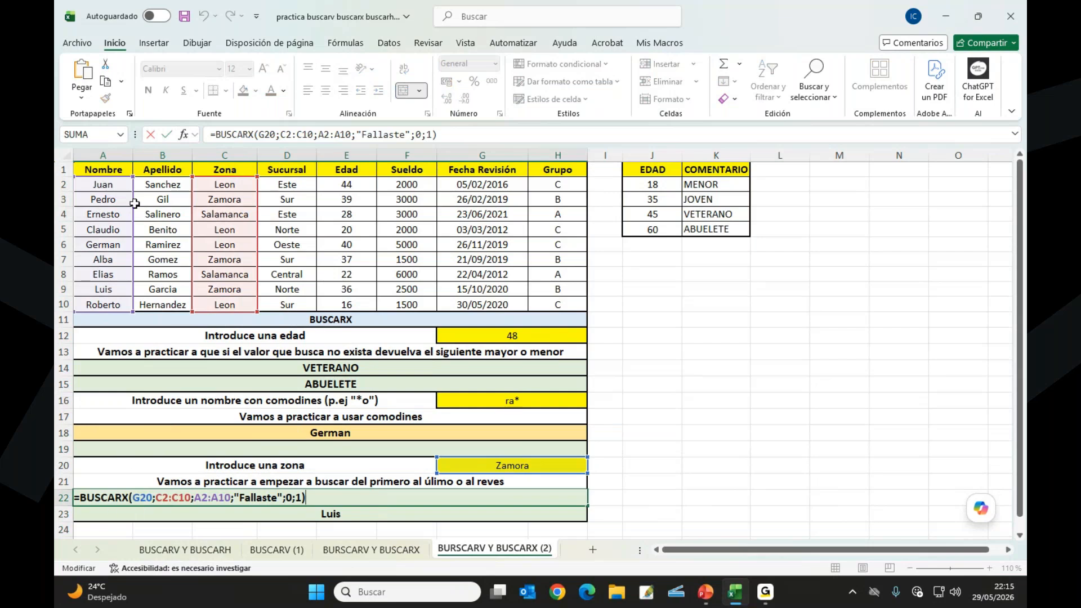
{"action": "left_click", "coordinate": [184, 135]}
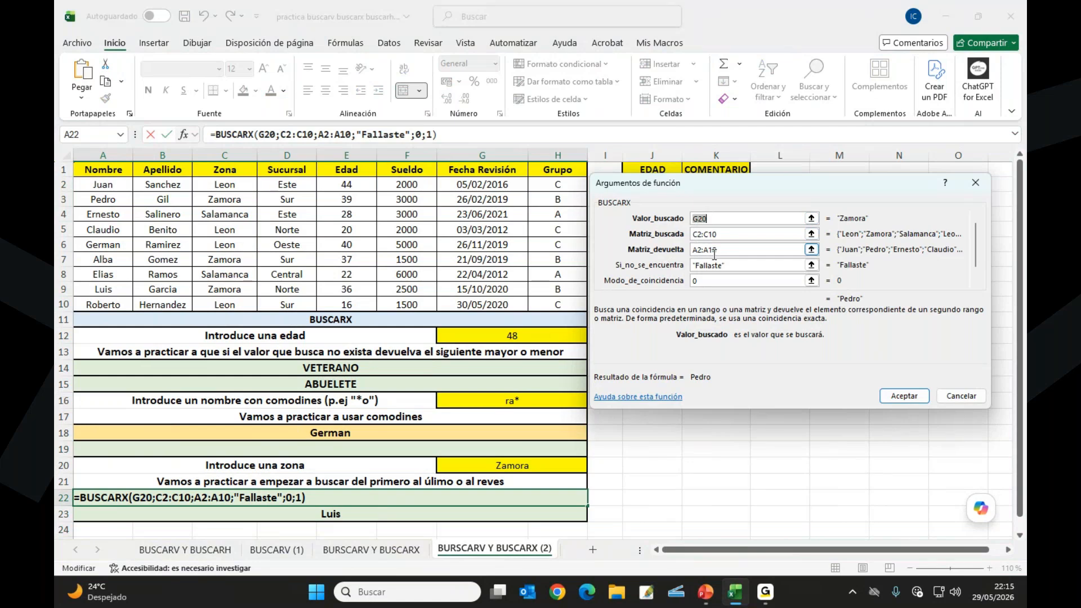
{"action": "left_click", "coordinate": [726, 266]}
{"action": "scroll", "coordinate": [886, 272], "scroll_direction": "down", "scroll_amount": 2}
{"action": "left_click", "coordinate": [779, 280]}
{"action": "key", "text": "shift+Tab"}
{"action": "key", "text": "shift+Tab"}
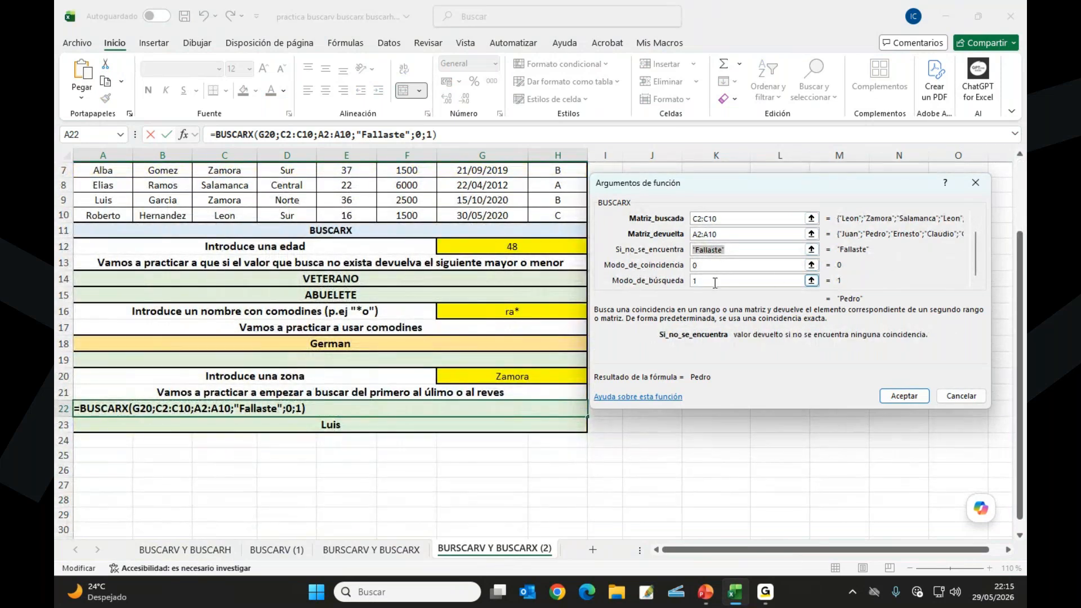
{"action": "left_click", "coordinate": [715, 265]}
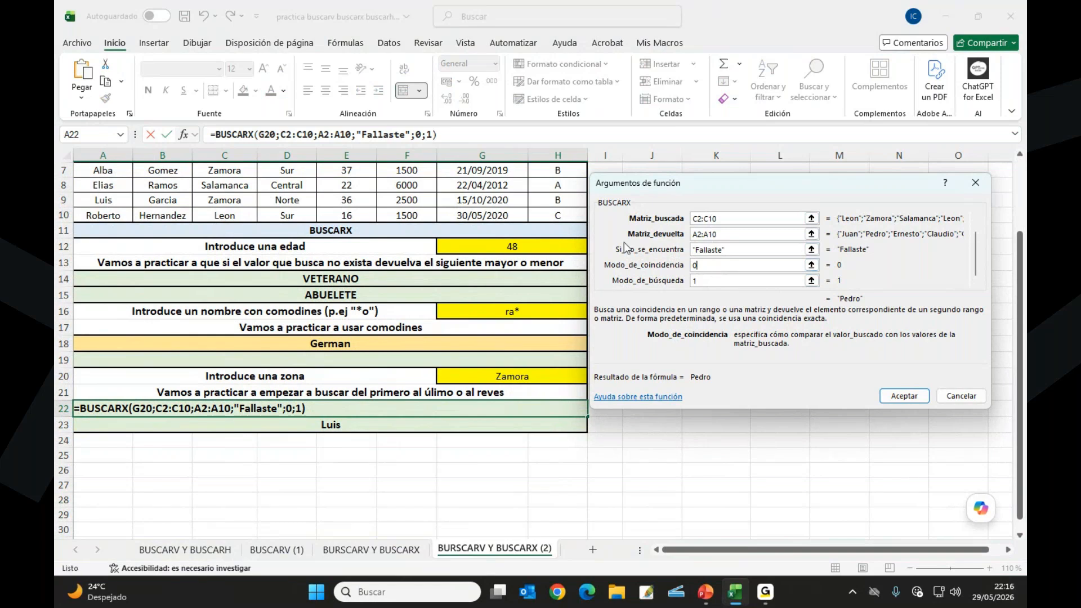
{"action": "key", "text": "Return"}
Step: Re-enter the last two arguments of the A22 formula as match mode 0 and search mode 1, reviewing the options offered for each
{"action": "left_click_drag", "start_coordinate": [417, 134], "coordinate": [489, 149]}
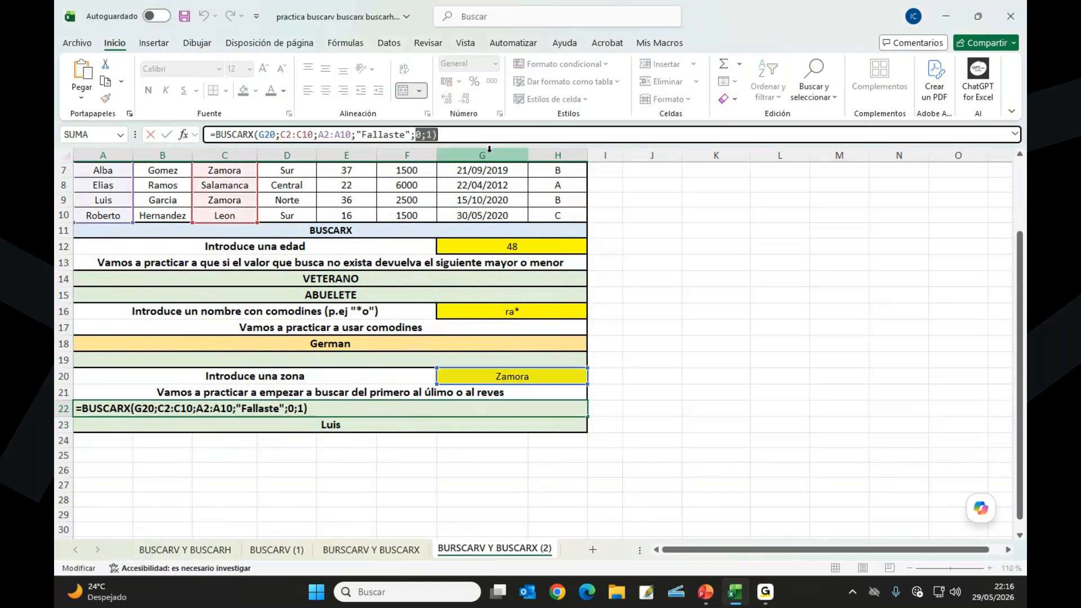
{"action": "key", "text": "BackSpace"}
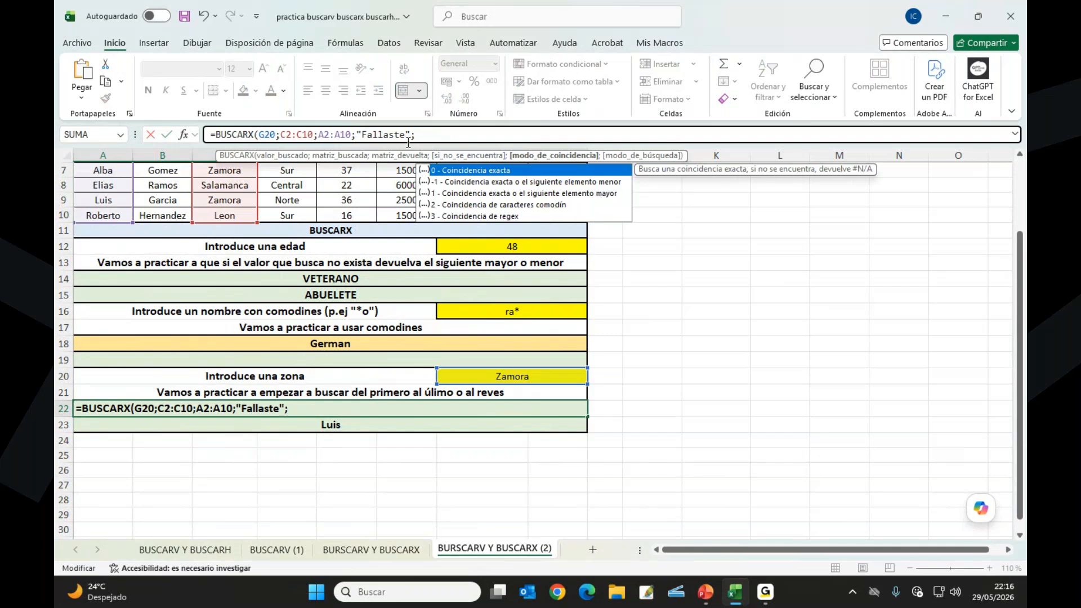
{"action": "type", "text": "0;"}
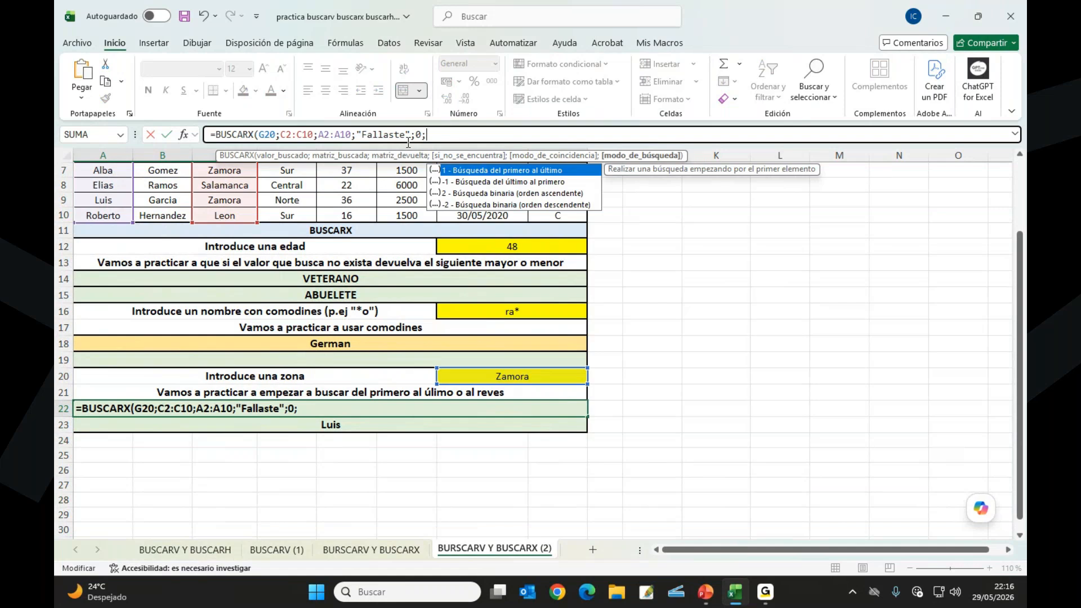
{"action": "type", "text": "-1"}
{"action": "key", "text": "Return"}
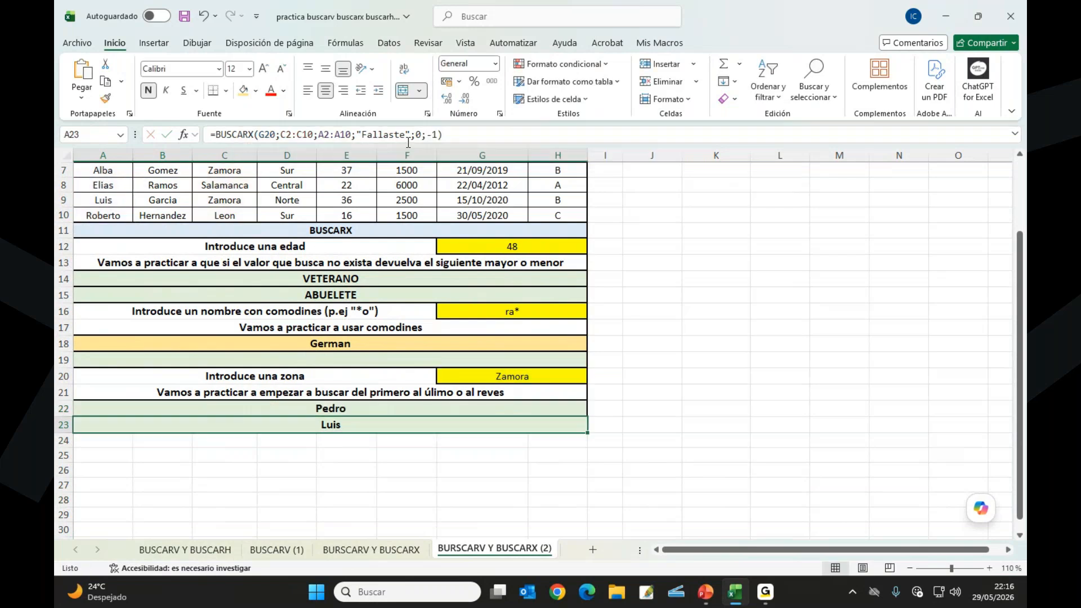
Step: Switch to the PowerPoint presentation about the BUSCARV, BUSCARH and BUSCARX functions
{"action": "key", "text": "alt+Tab"}
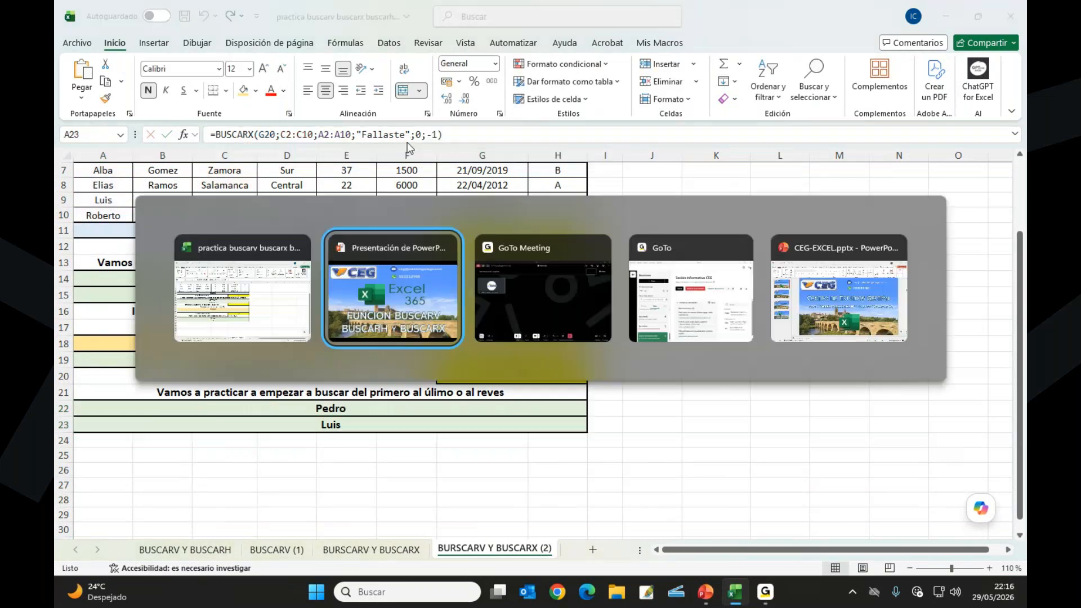